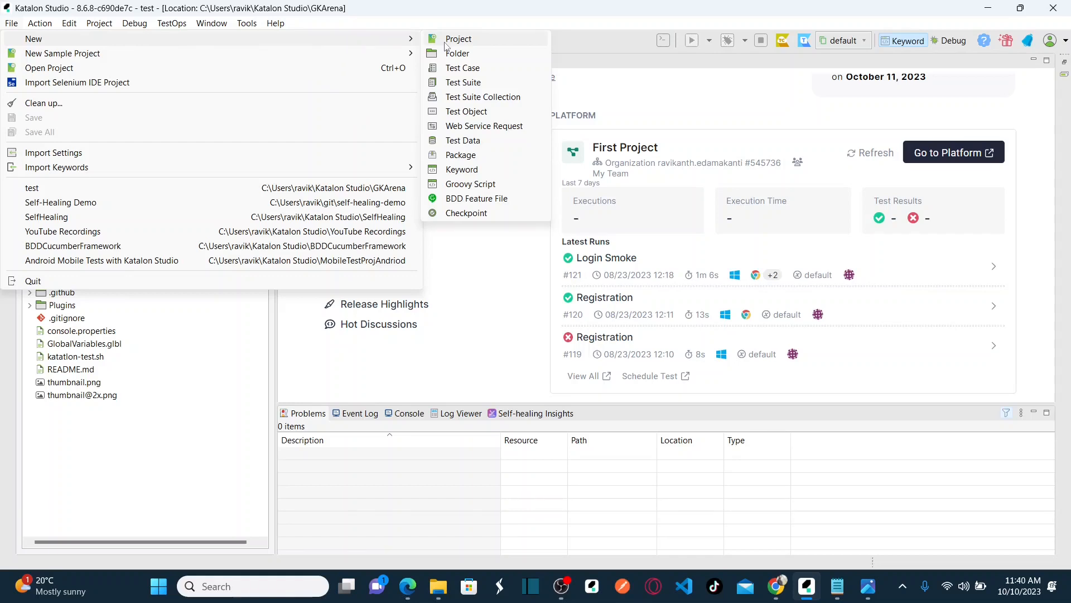
Create a blank Web project named "Katalon CICD Tutorial" and accept the Katalon Platform integration with My Team and First Project.
{"action": "left_click", "coordinate": [445, 39]}
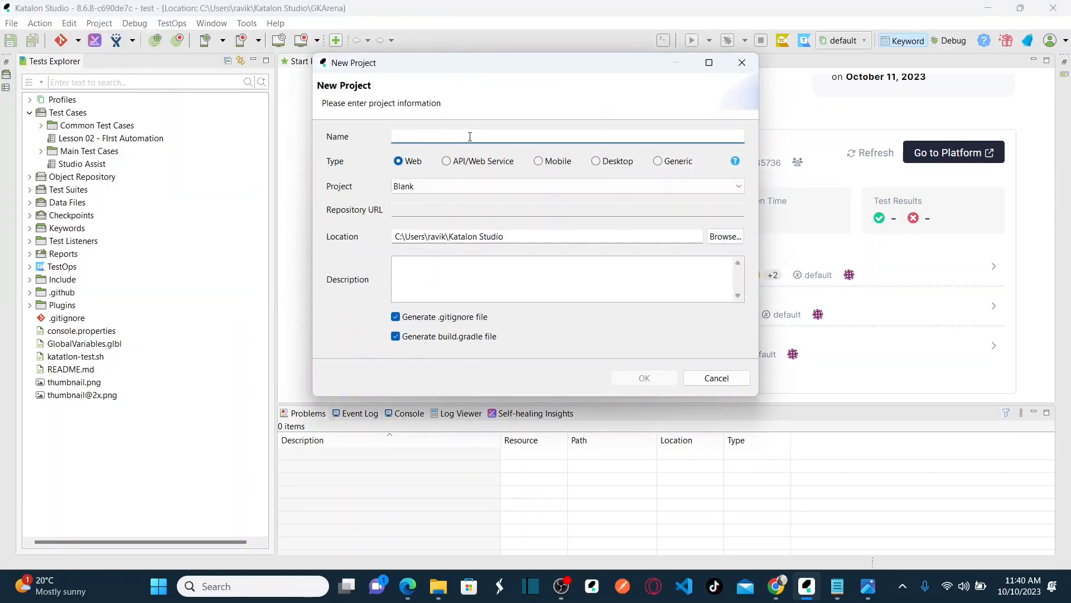
{"action": "type", "text": "CICD"}
{"action": "key", "text": "Home"}
{"action": "type", "text": "Katalon"}
{"action": "key", "text": "End"}
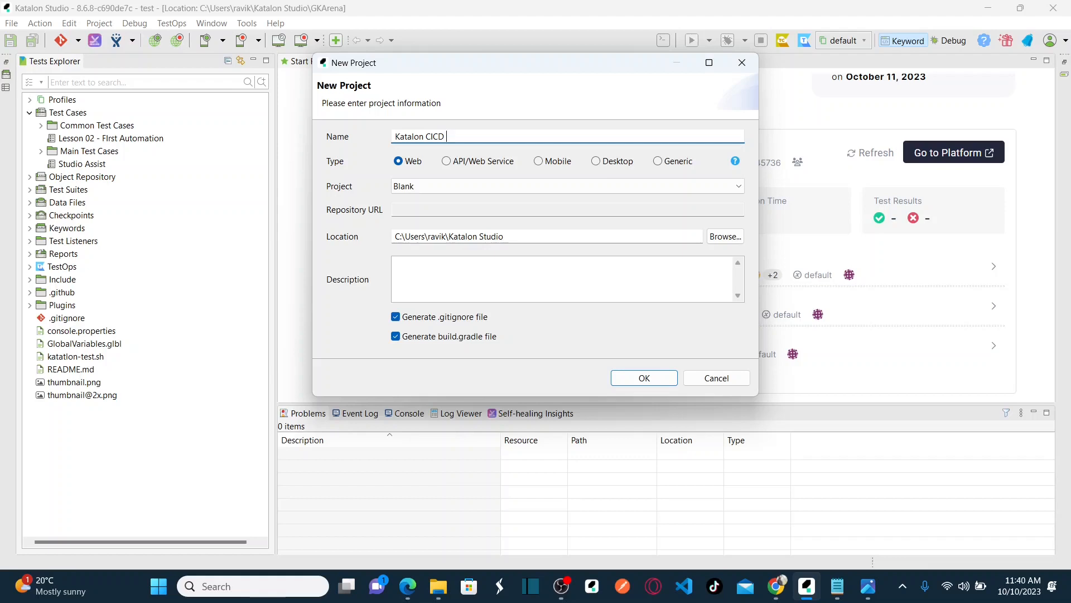
{"action": "type", "text": "Tutorial"}
{"action": "left_click", "coordinate": [399, 162]}
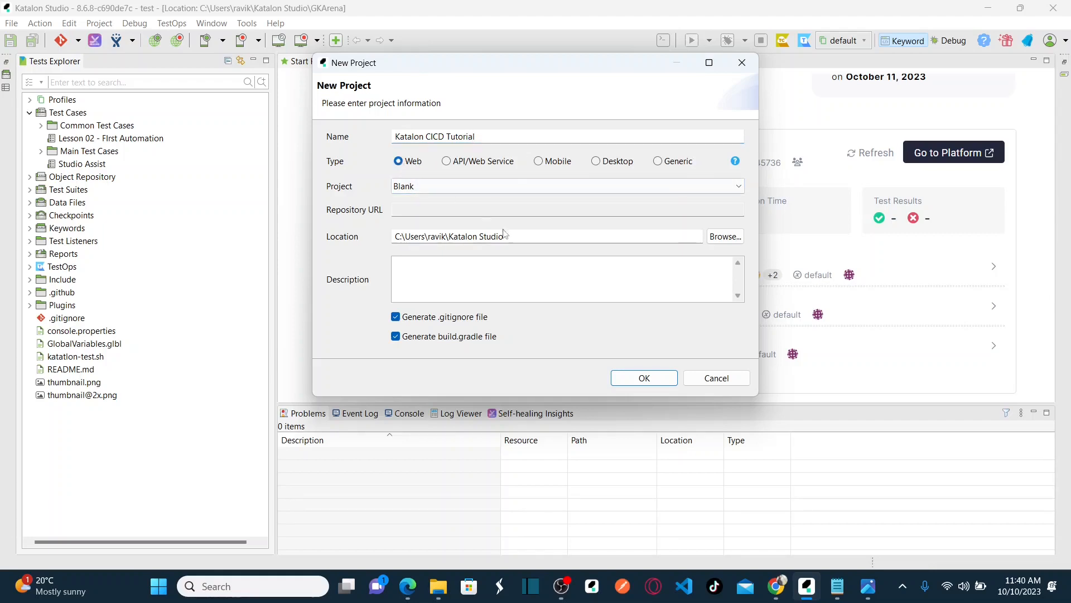
{"action": "left_click", "coordinate": [644, 379]}
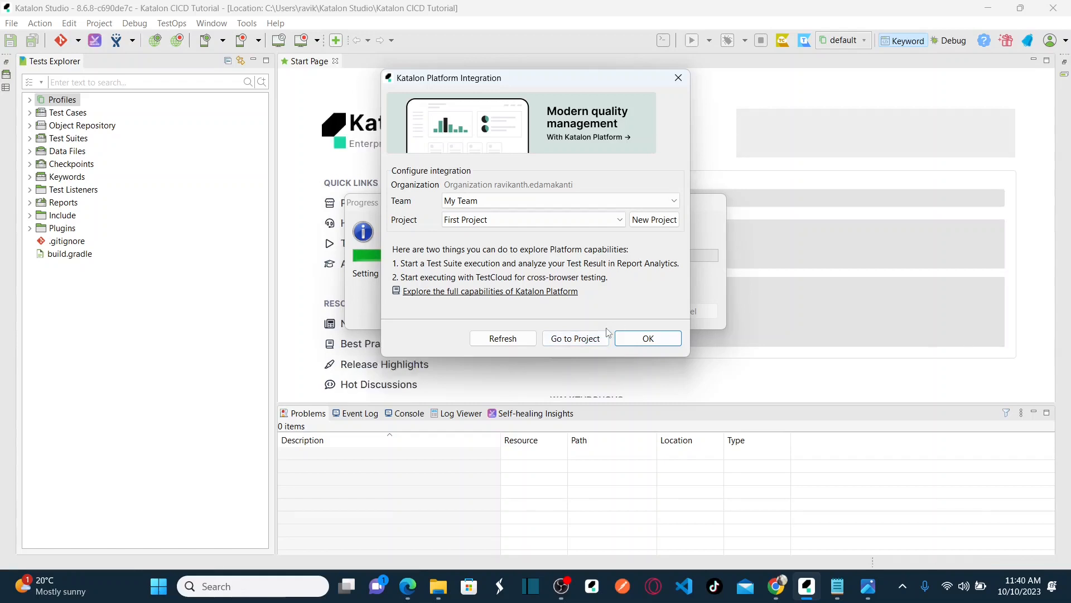
{"action": "left_click", "coordinate": [646, 339]}
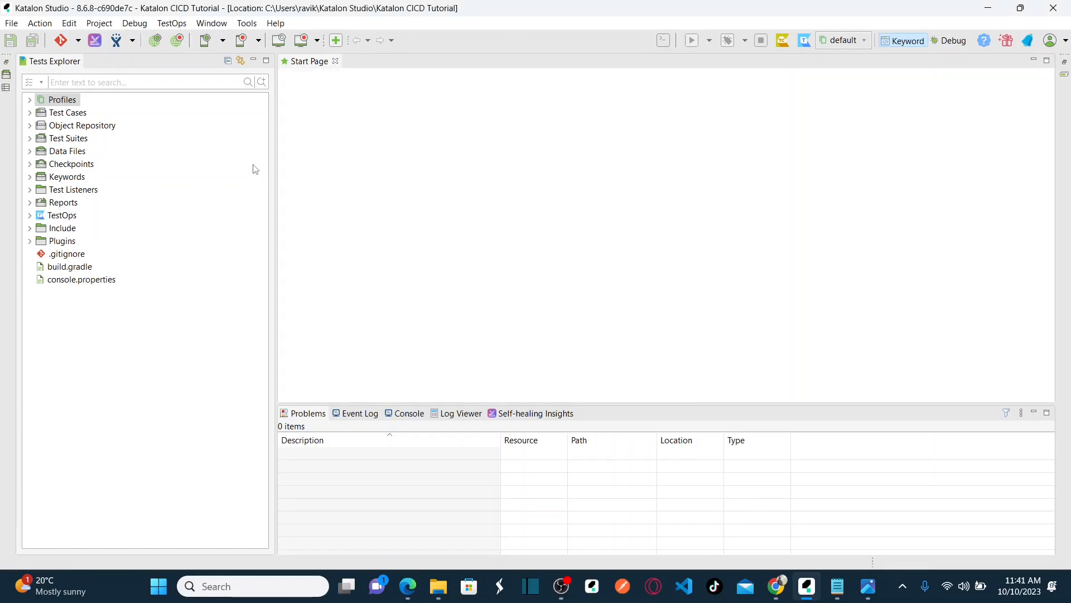
Expand the project's Test Cases and Object Repository folders, and view the slide on integrating Katalon with GitHub.
{"action": "left_click", "coordinate": [29, 116]}
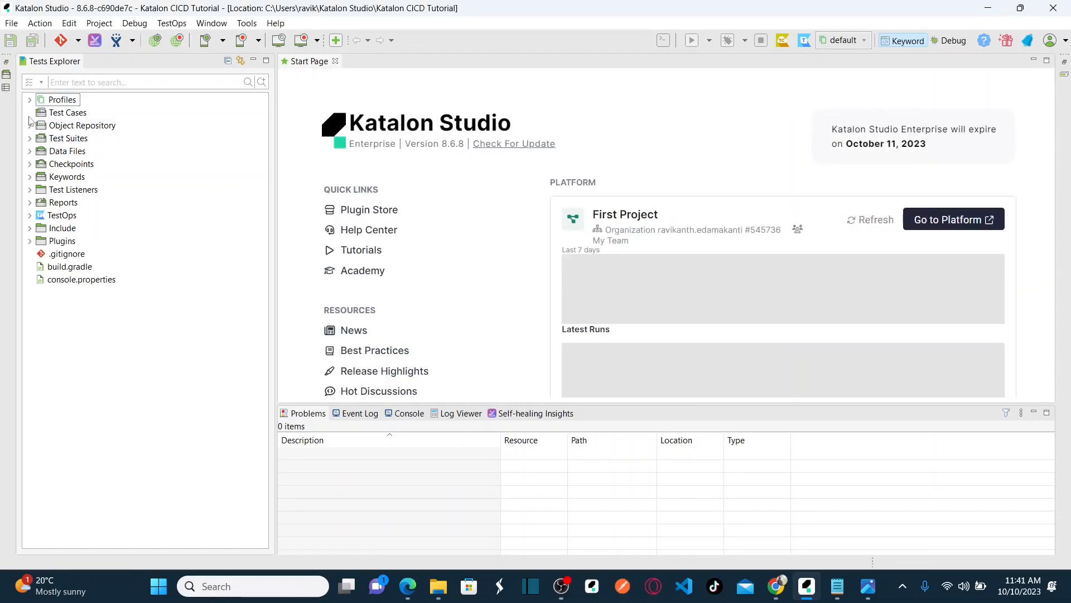
{"action": "left_click", "coordinate": [29, 128]}
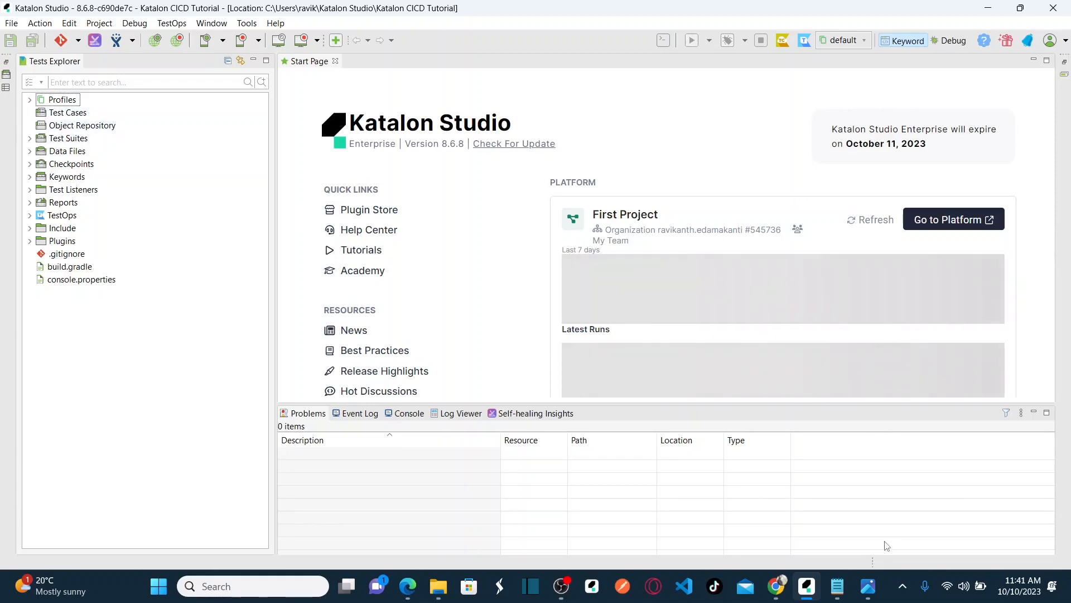
{"action": "left_click", "coordinate": [870, 586]}
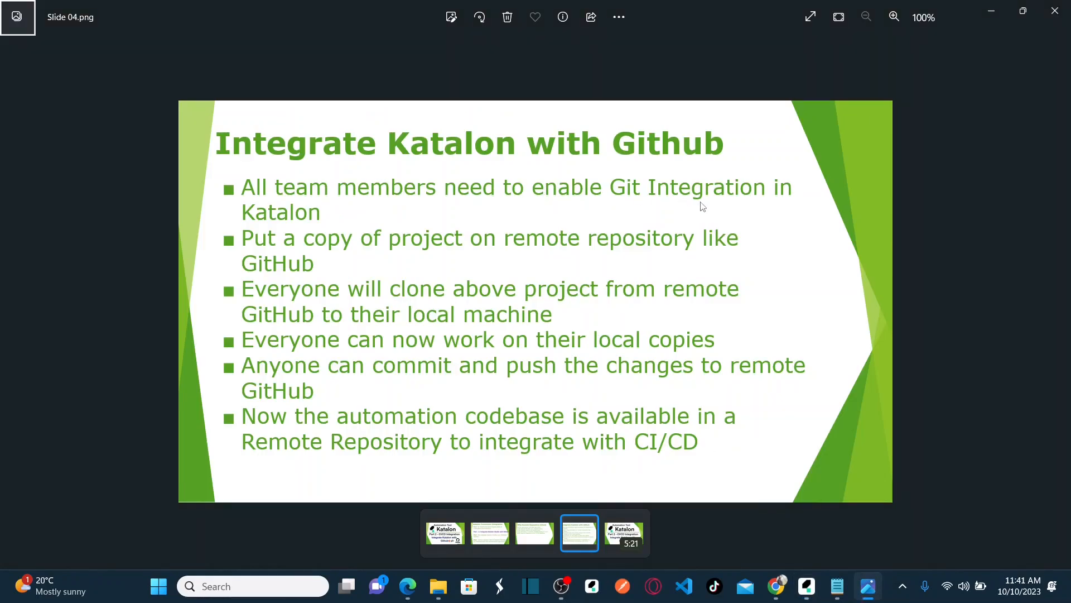
{"action": "key", "text": "alt+Tab"}
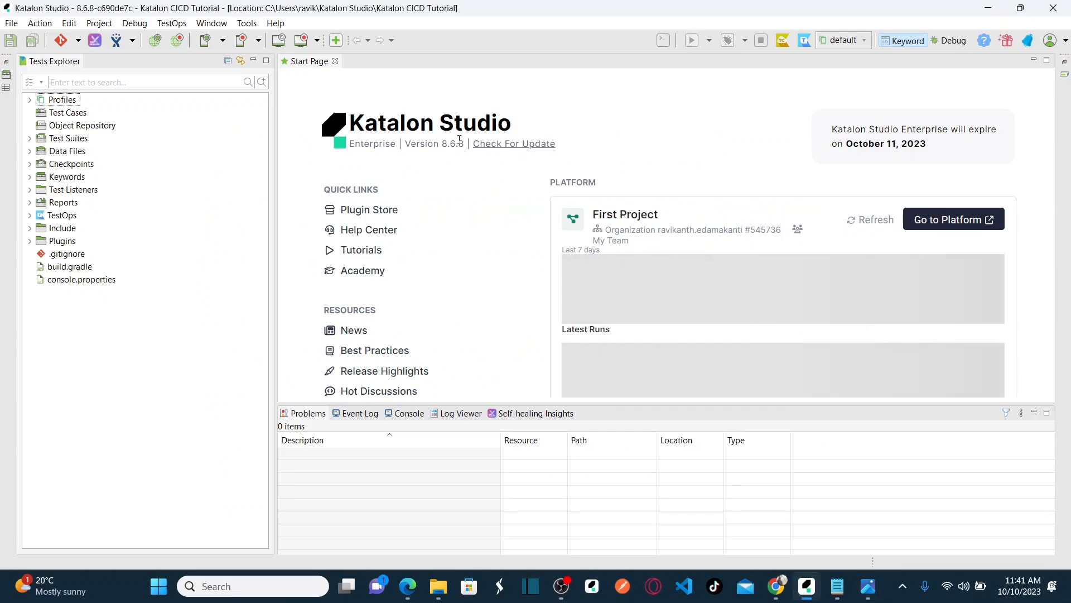
Ensure Enable Git Integration is selected in Katalon's Git preferences and apply the settings.
{"action": "left_click", "coordinate": [79, 45]}
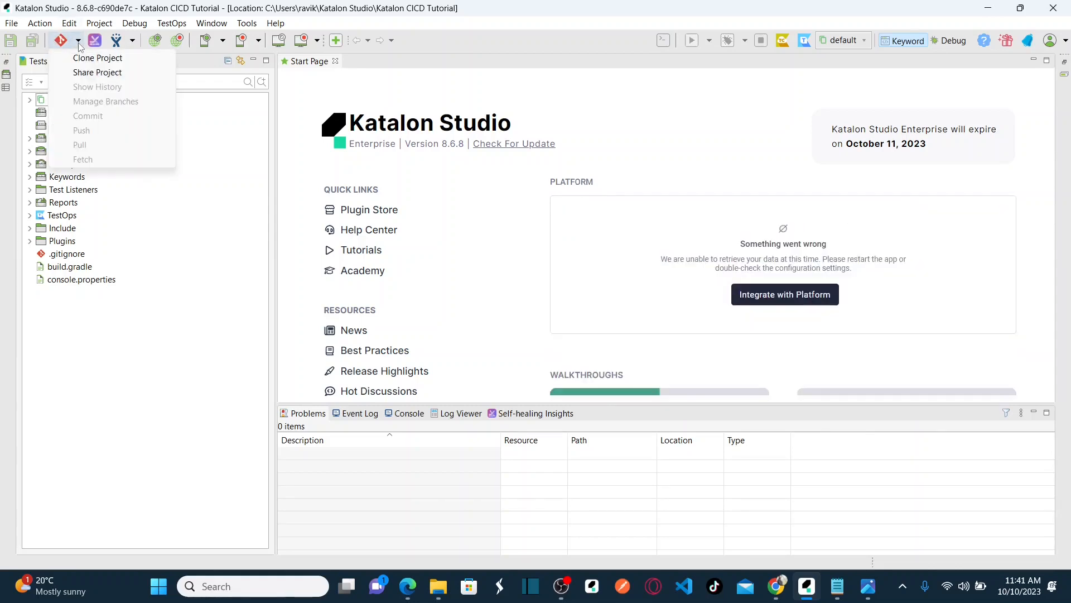
{"action": "left_click", "coordinate": [185, 4]}
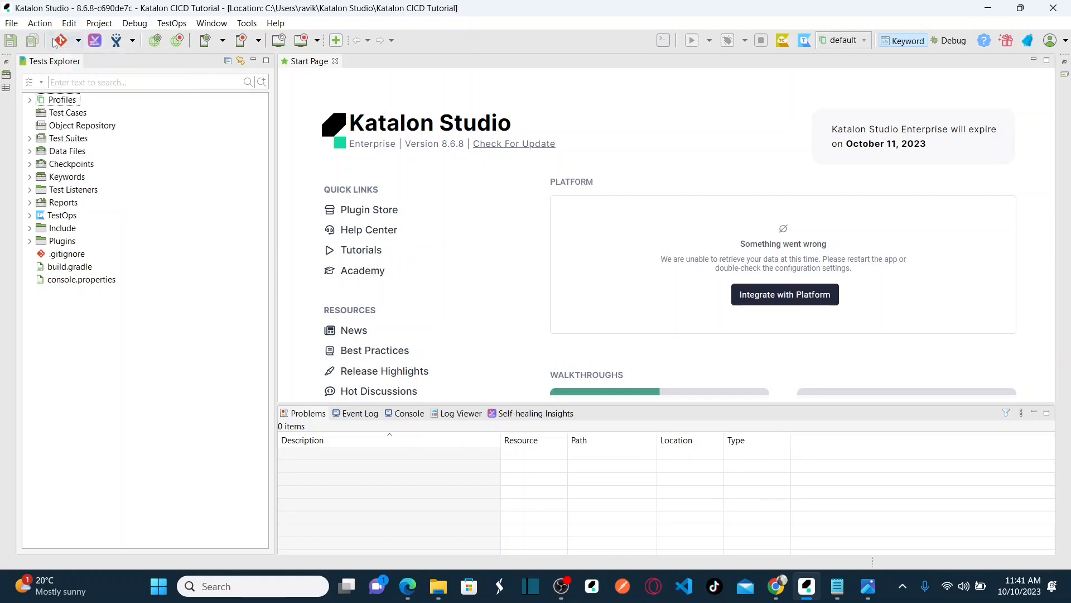
{"action": "left_click", "coordinate": [212, 24]}
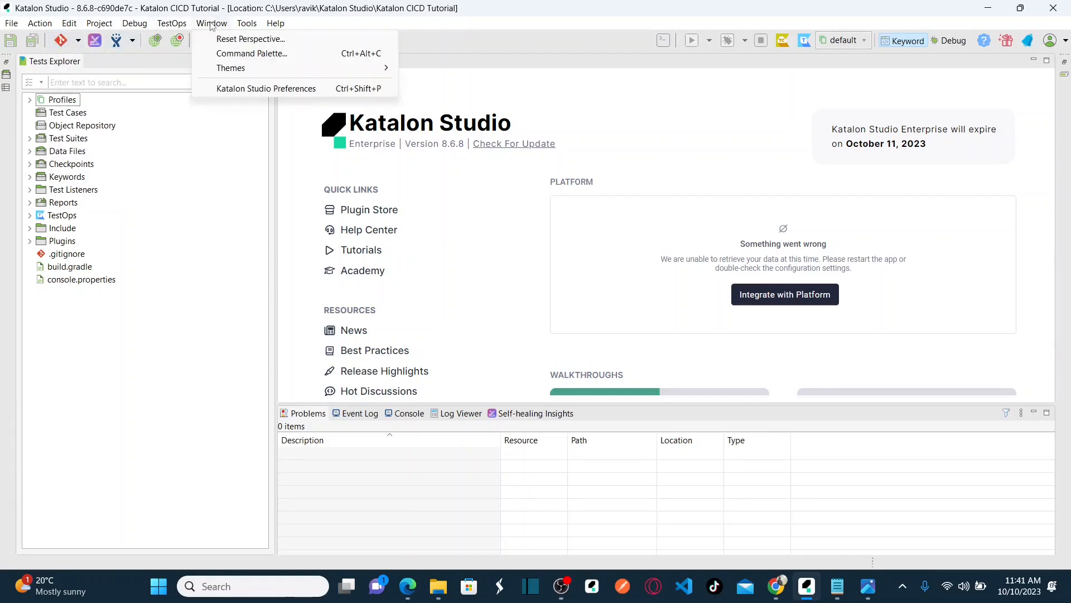
{"action": "left_click", "coordinate": [287, 89]}
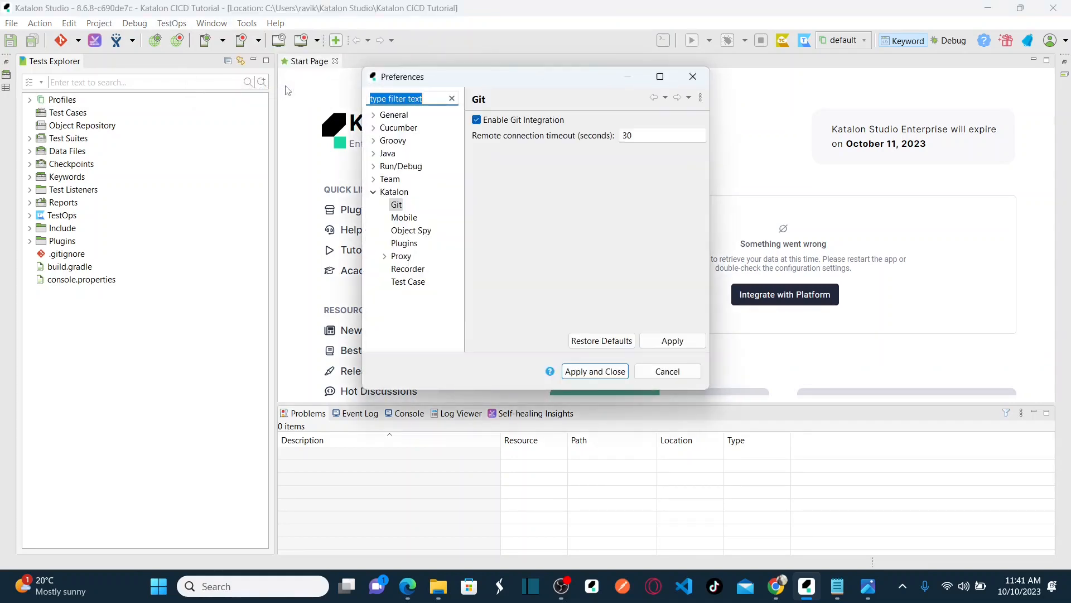
{"action": "left_click", "coordinate": [385, 192]}
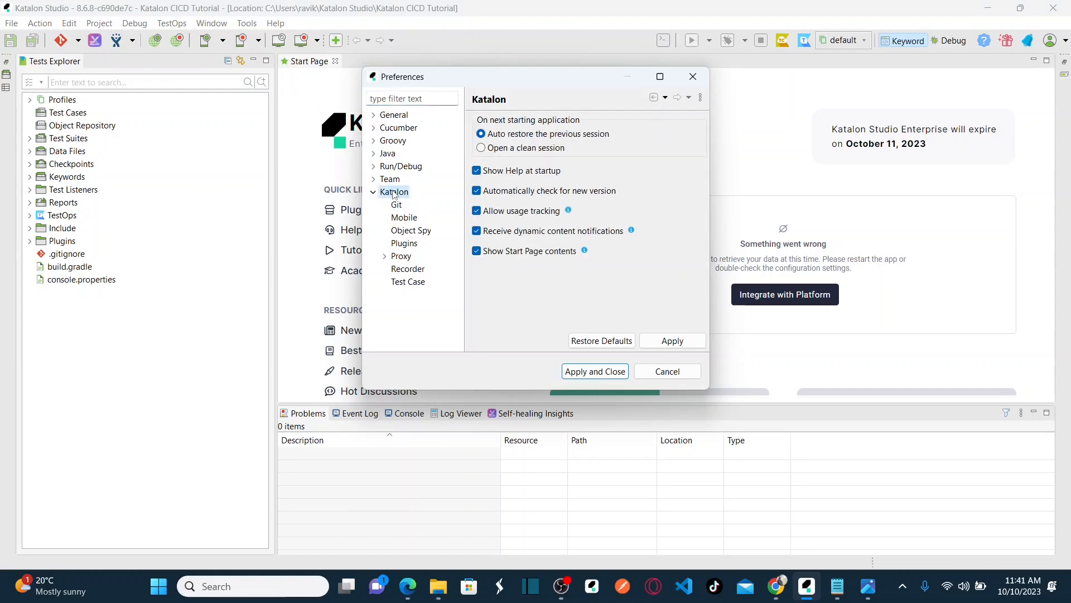
{"action": "left_click", "coordinate": [375, 192]}
{"action": "left_click", "coordinate": [374, 192]}
{"action": "left_click", "coordinate": [397, 205]}
{"action": "left_click", "coordinate": [477, 120]}
{"action": "left_click", "coordinate": [477, 120]}
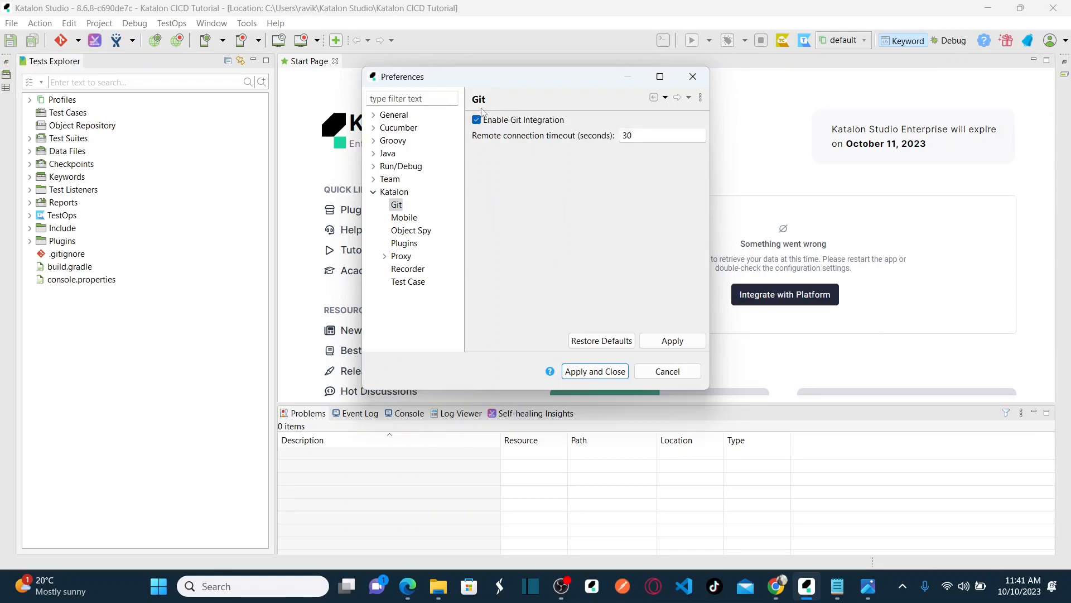
{"action": "left_click", "coordinate": [601, 372]}
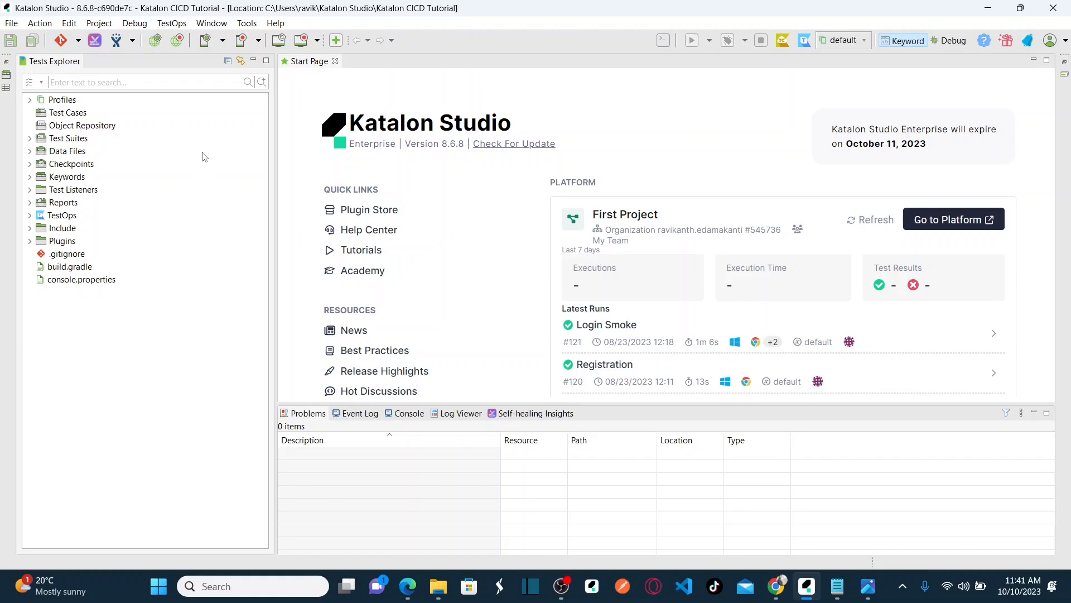
Switch to GitHub in Google Chrome and start creating a new repository.
{"action": "key", "text": "alt+Tab"}
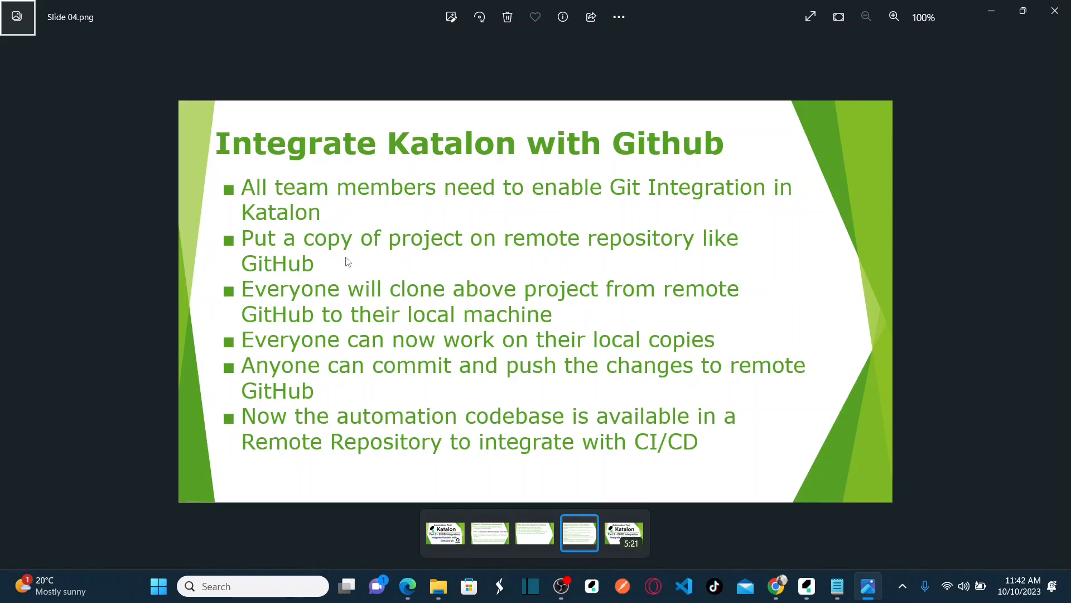
{"action": "key", "text": "alt+Tab"}
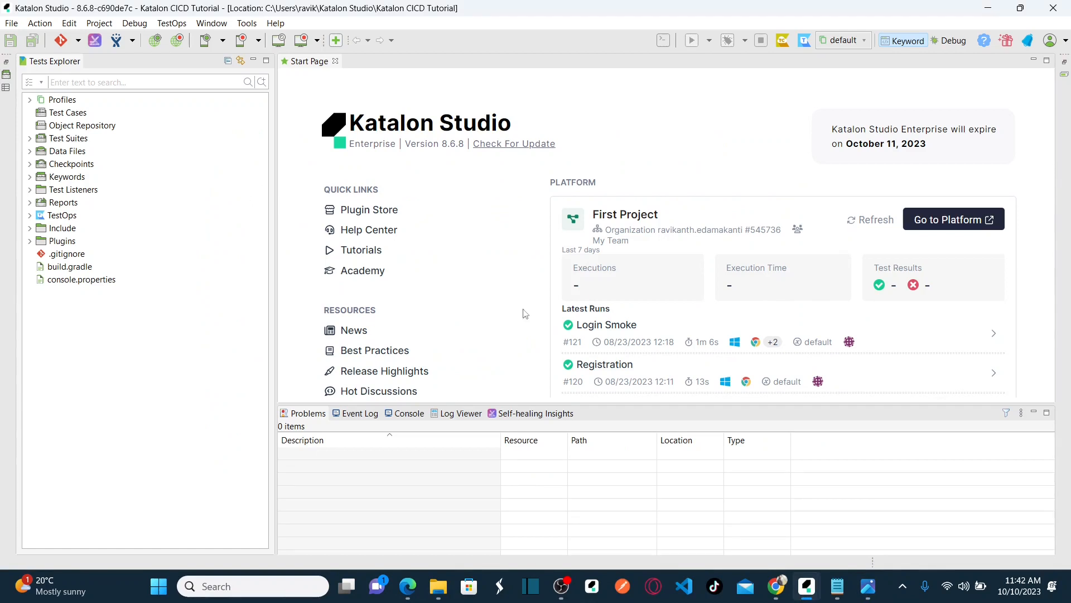
{"action": "mouse_move", "coordinate": [779, 596]}
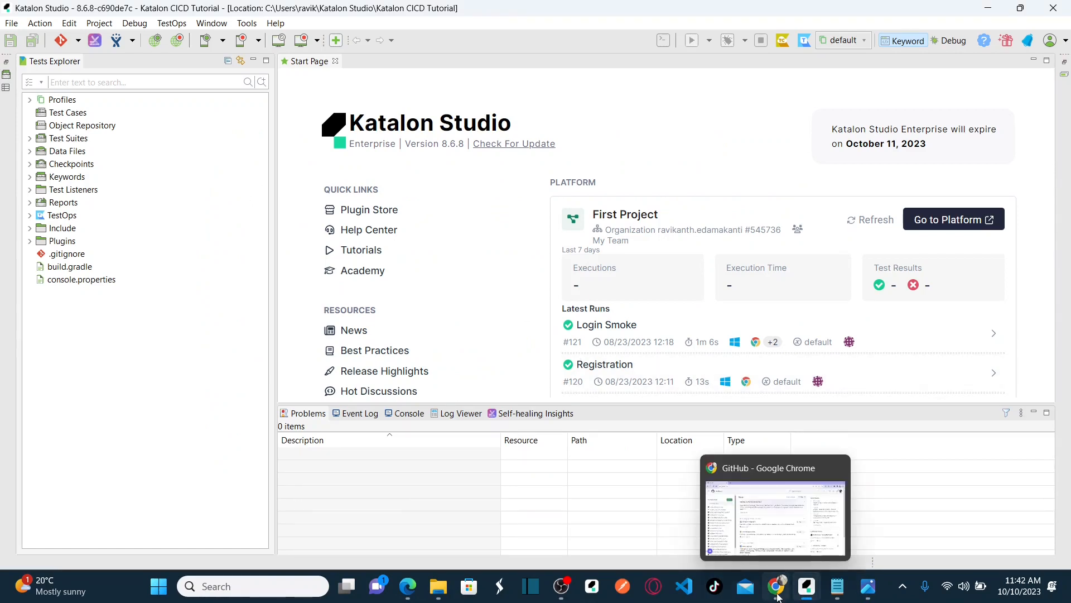
{"action": "left_click", "coordinate": [780, 531]}
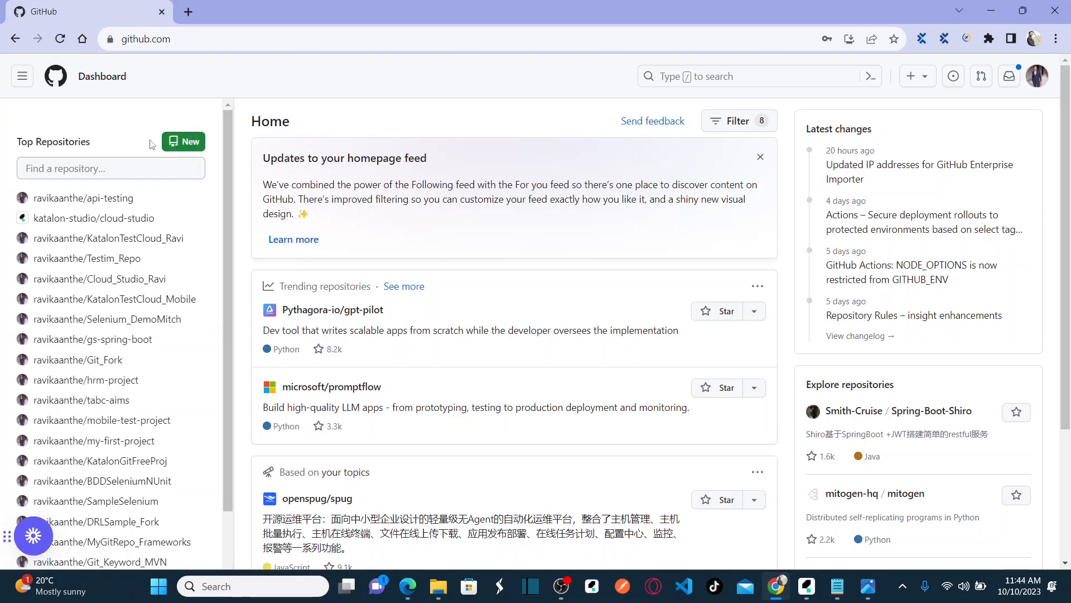
{"action": "left_click", "coordinate": [188, 144]}
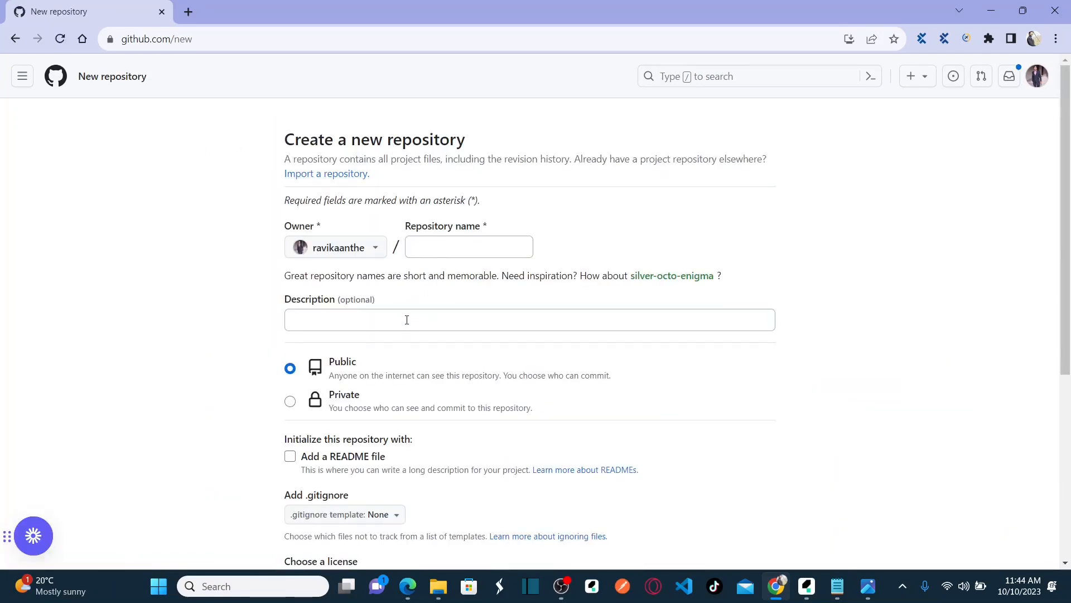
Name the new repository "KatalonCICD-Tutorial".
{"action": "left_click", "coordinate": [440, 253]}
{"action": "type", "text": "CICD"}
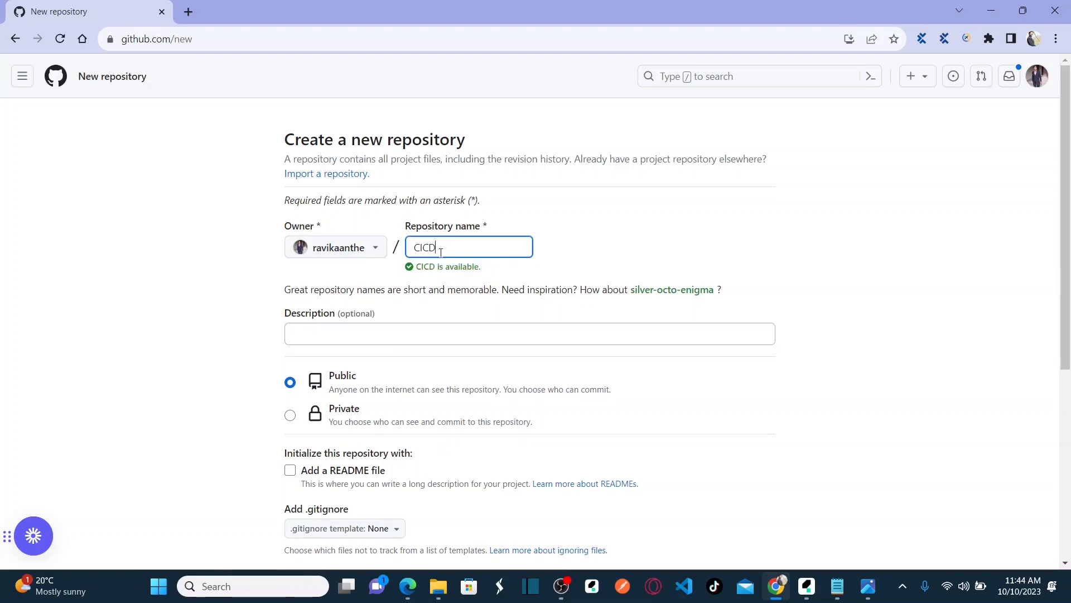
{"action": "key", "text": "Home"}
{"action": "type", "text": "Katalon"}
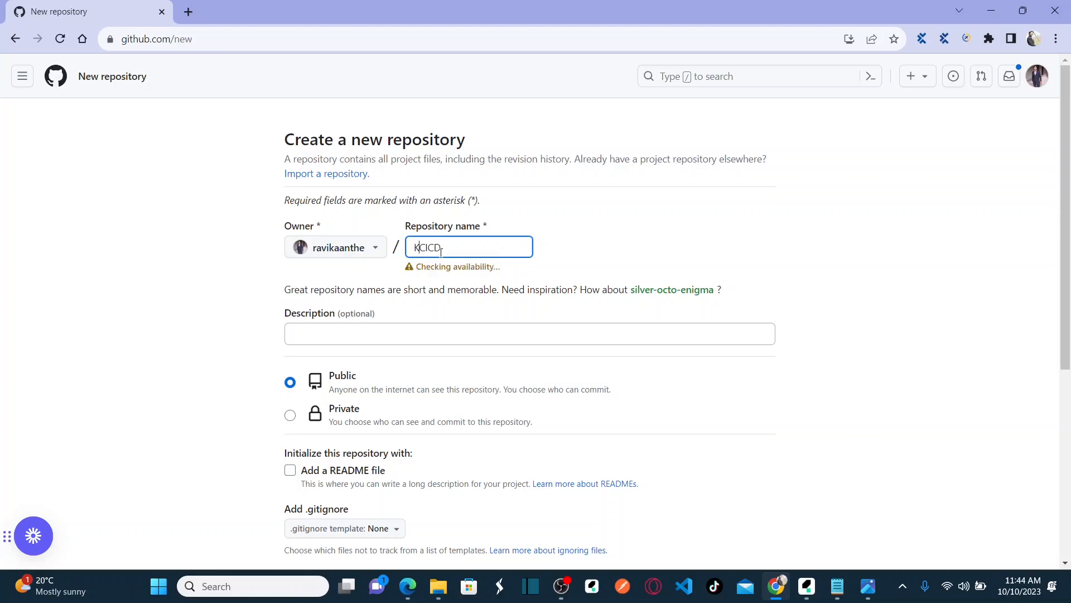
{"action": "key", "text": "End"}
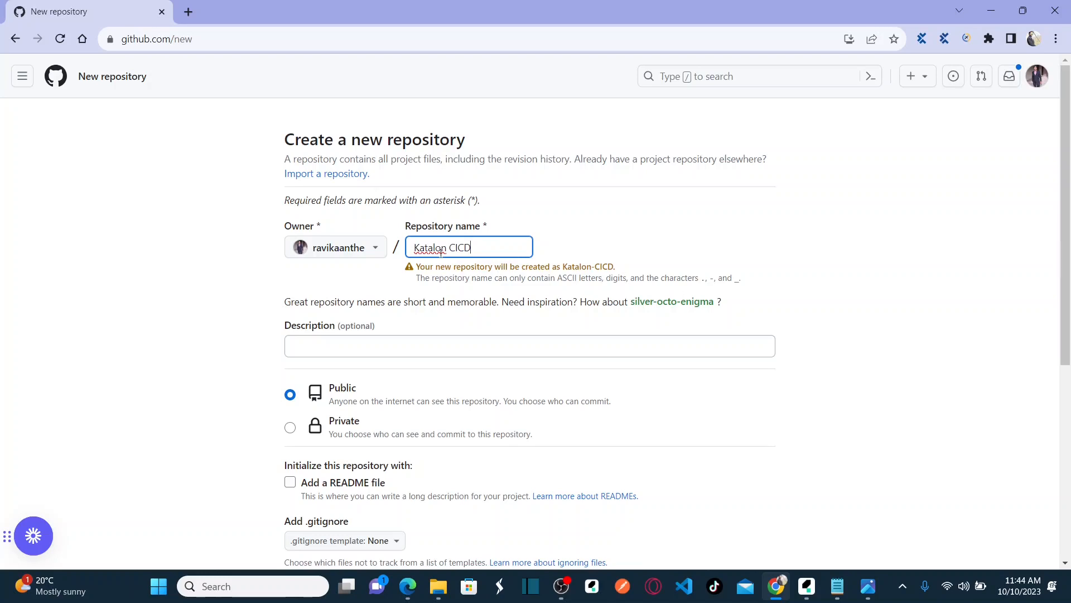
{"action": "key", "text": "BackSpace"}
{"action": "key", "text": "BackSpace"}
{"action": "key", "text": "BackSpace"}
{"action": "type", "text": "CICD"}
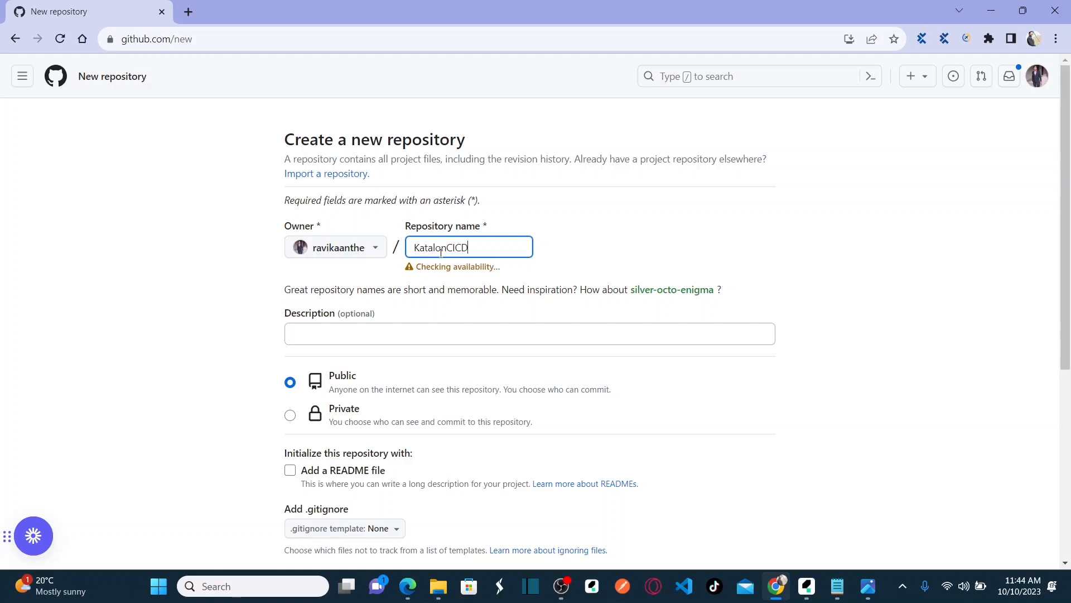
{"action": "type", "text": "T"}
{"action": "key", "text": "BackSpace"}
{"action": "type", "text": "-TUto"}
{"action": "key", "text": "BackSpace"}
{"action": "type", "text": "utorial"}
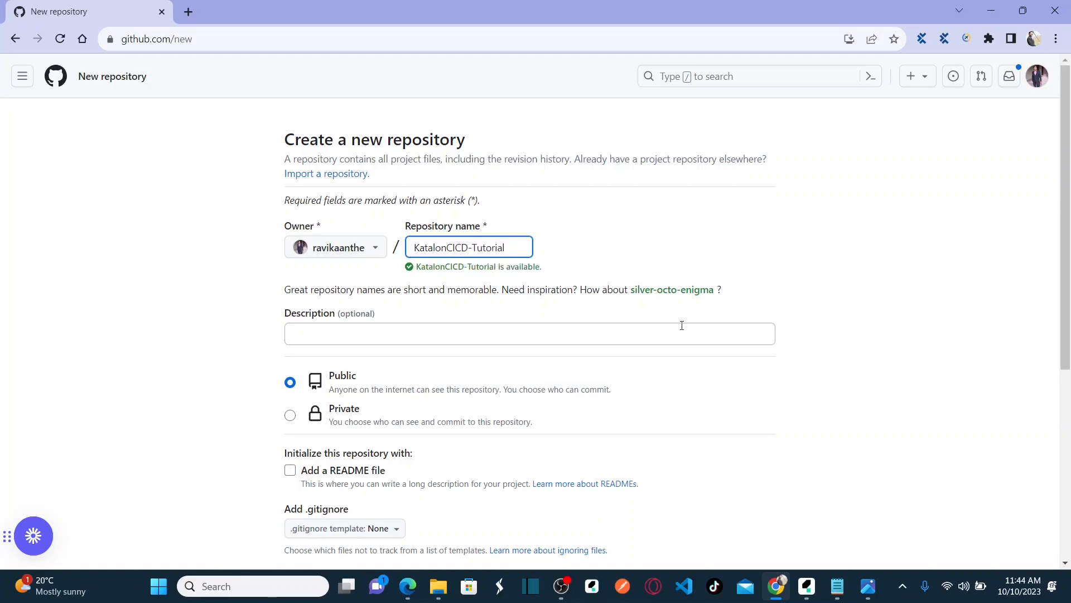
Create the repository as public, without a README file, .gitignore template or license.
{"action": "left_click", "coordinate": [911, 358]}
{"action": "left_click_drag", "start_coordinate": [1067, 253], "coordinate": [822, 475]}
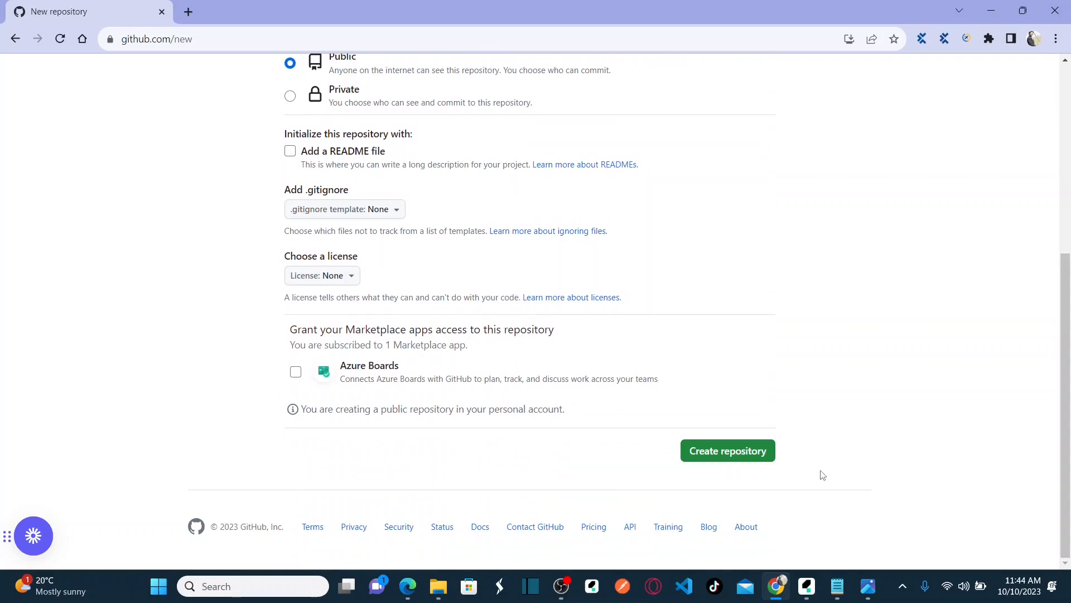
{"action": "left_click", "coordinate": [755, 460]}
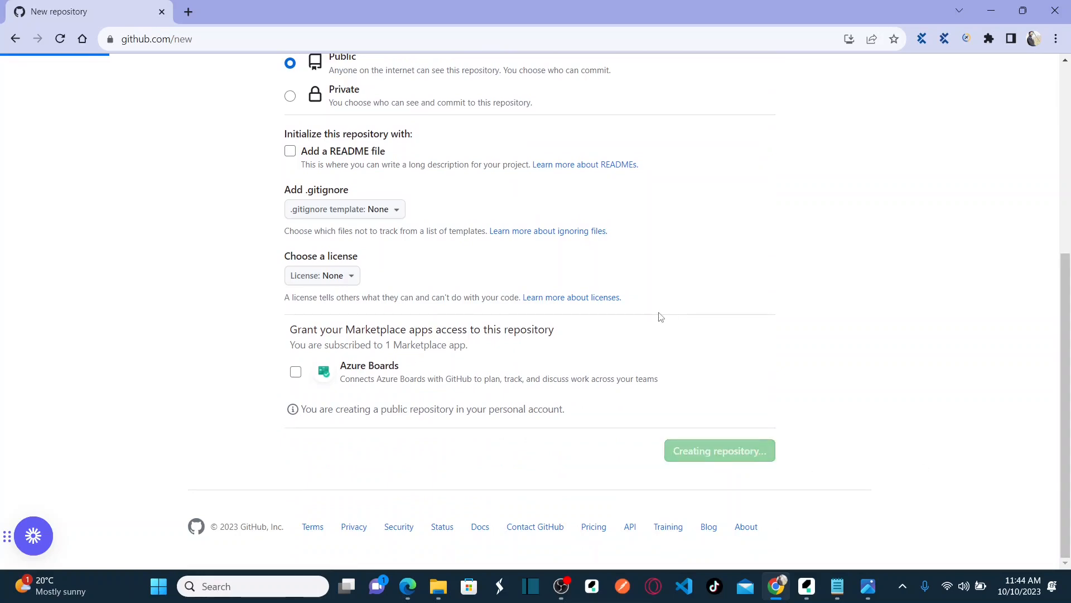
Examine the new repository's quick setup section and HTTPS URL, the integration slide, and the project in Katalon Studio.
{"action": "left_click_drag", "start_coordinate": [1067, 195], "coordinate": [1068, 270]}
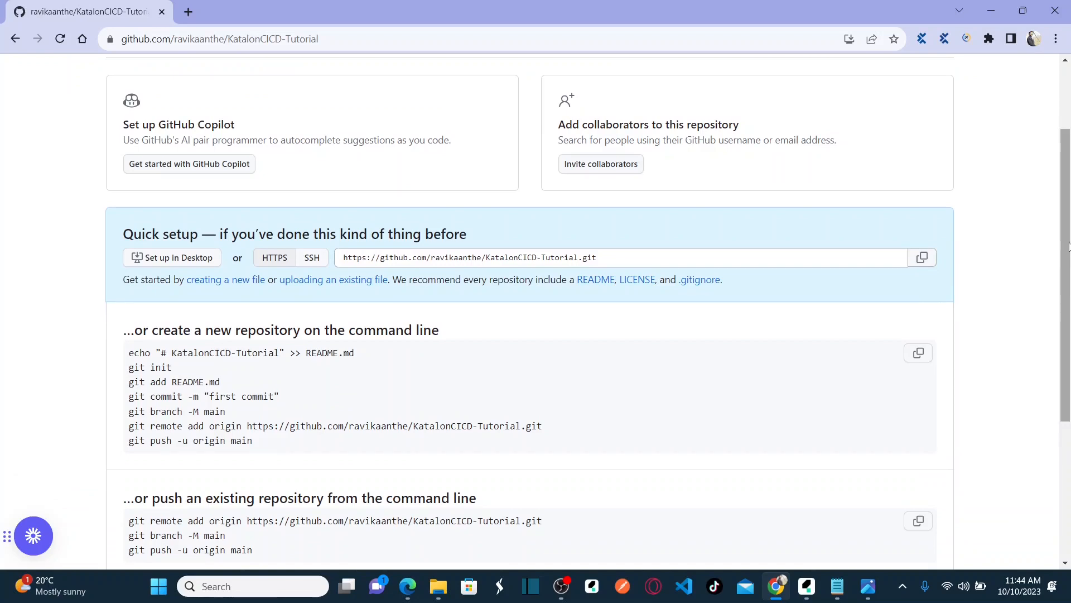
{"action": "key", "text": "alt+Tab"}
{"action": "key", "text": "alt+Tab"}
{"action": "key", "text": "alt+Tab"}
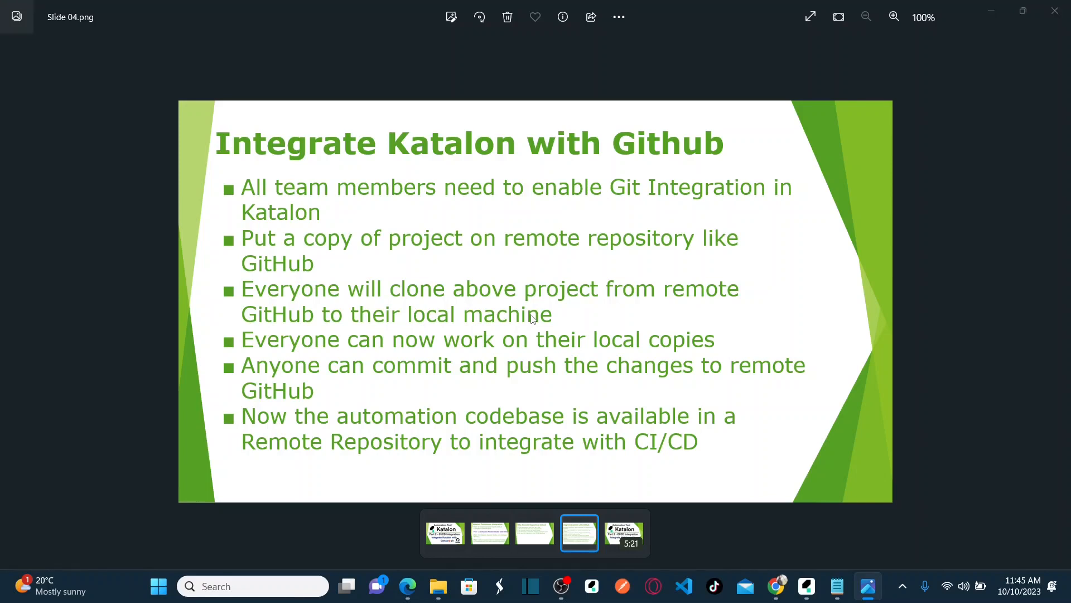
{"action": "key", "text": "alt+Tab"}
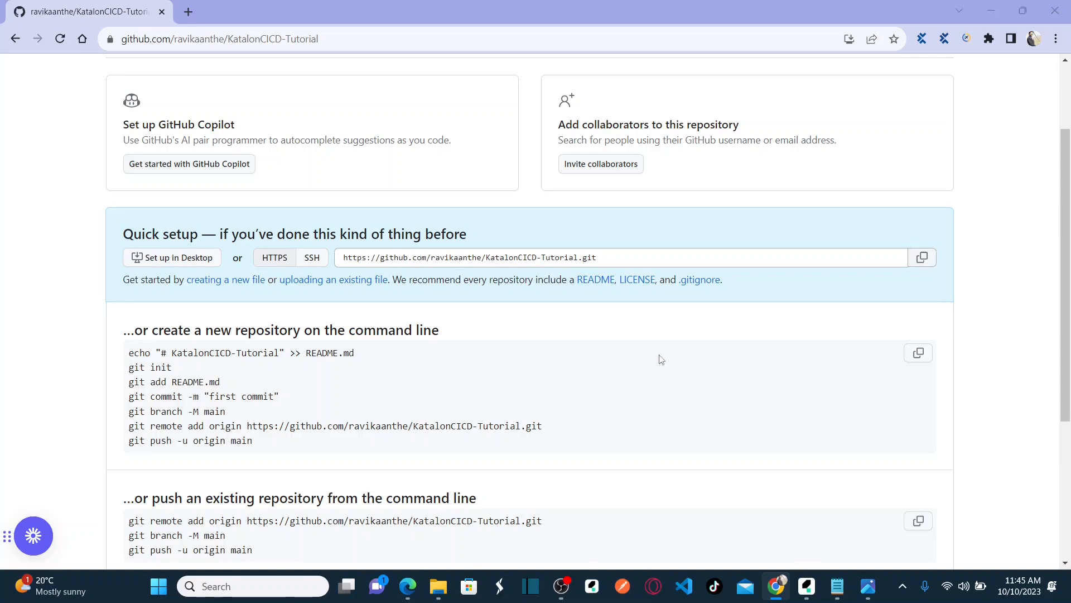
{"action": "key", "text": "alt+Tab"}
{"action": "key", "text": "alt+Tab"}
{"action": "key", "text": "alt+Tab"}
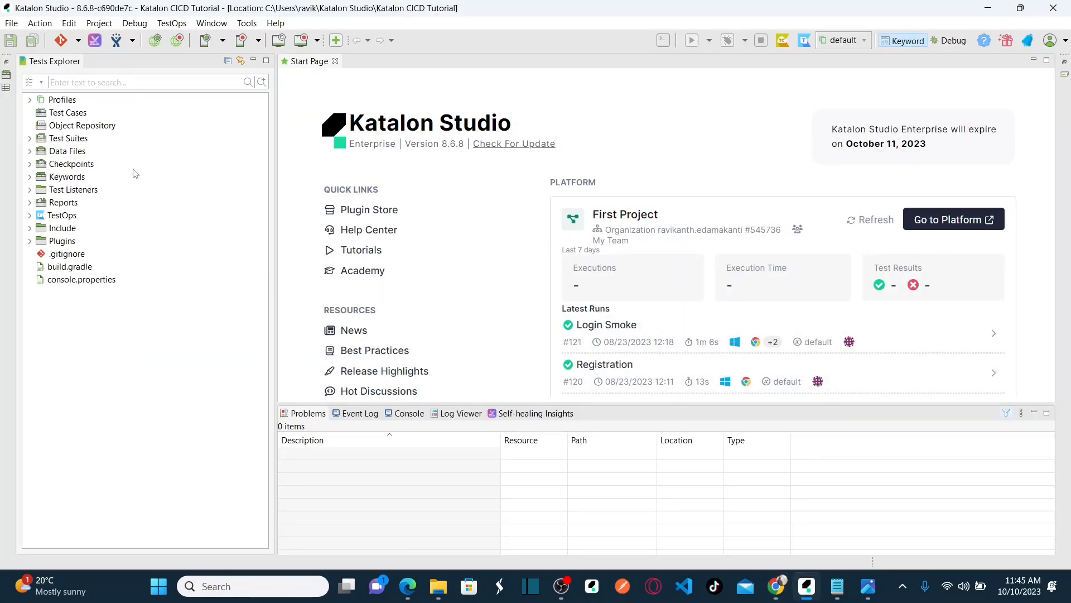
{"action": "key", "text": "alt+Tab"}
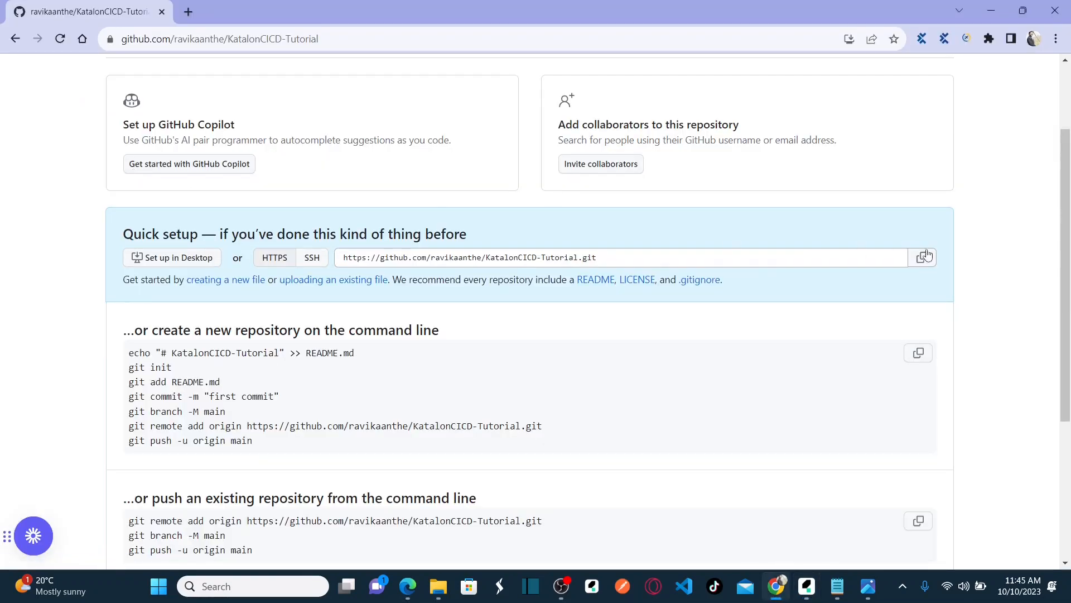
Switch to Katalon Studio and start cloning the KatalonCICD-Tutorial Git repository from its GitHub HTTPS URL, using the prefilled, saved authentication.
{"action": "key", "text": "alt+Tab"}
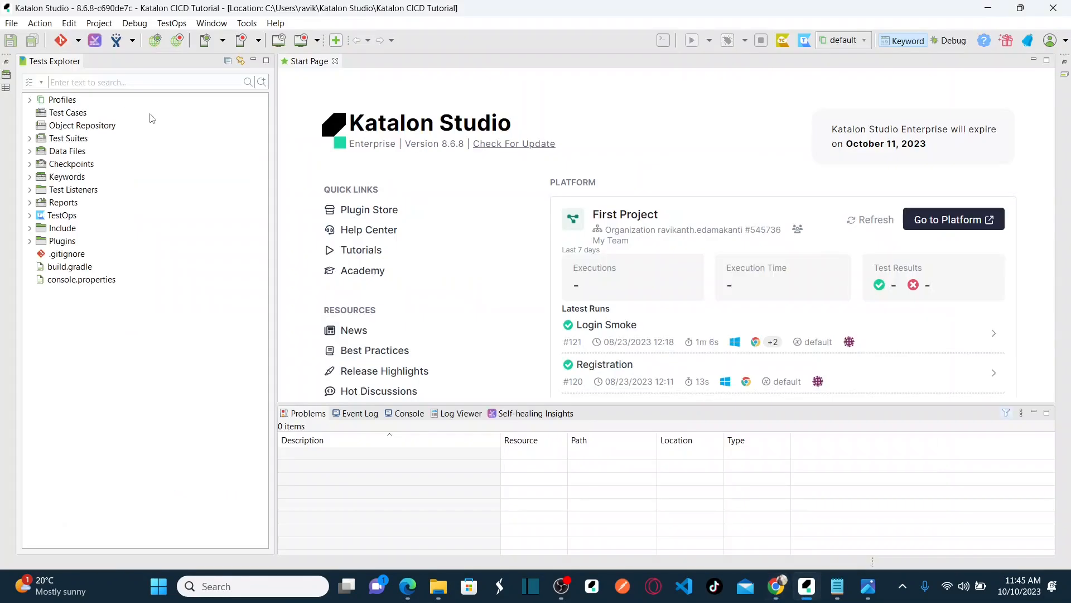
{"action": "left_click", "coordinate": [79, 41]}
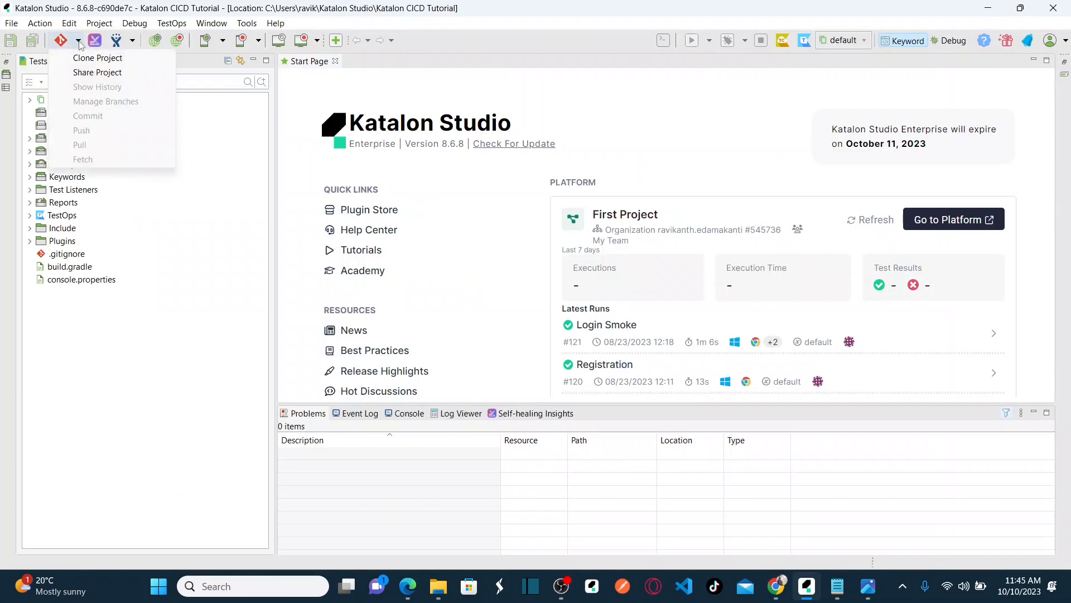
{"action": "left_click", "coordinate": [109, 60]}
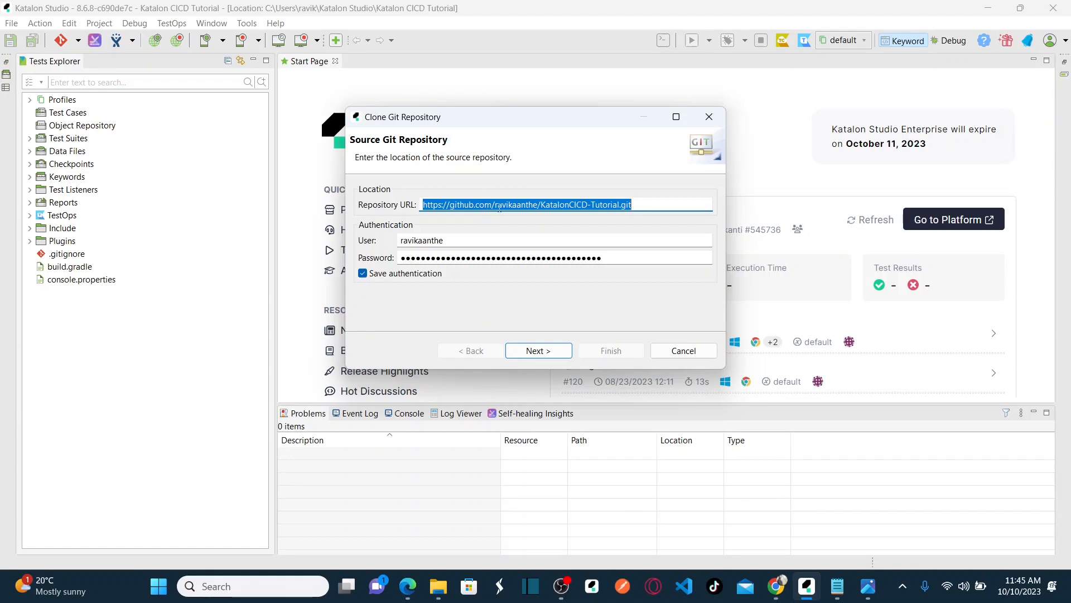
{"action": "key", "text": "alt+Tab"}
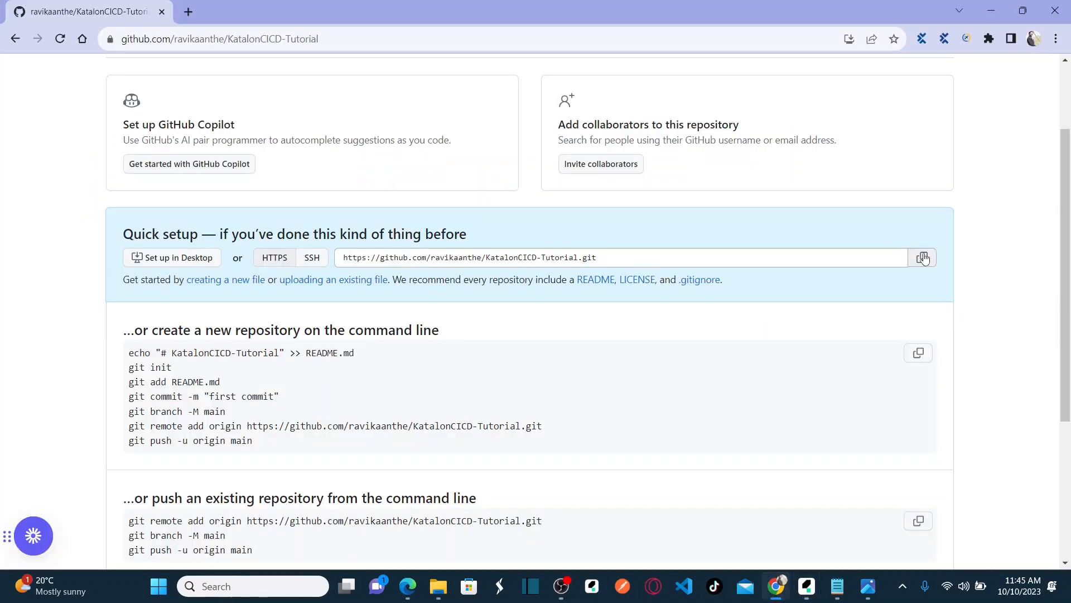
{"action": "key", "text": "alt+Tab"}
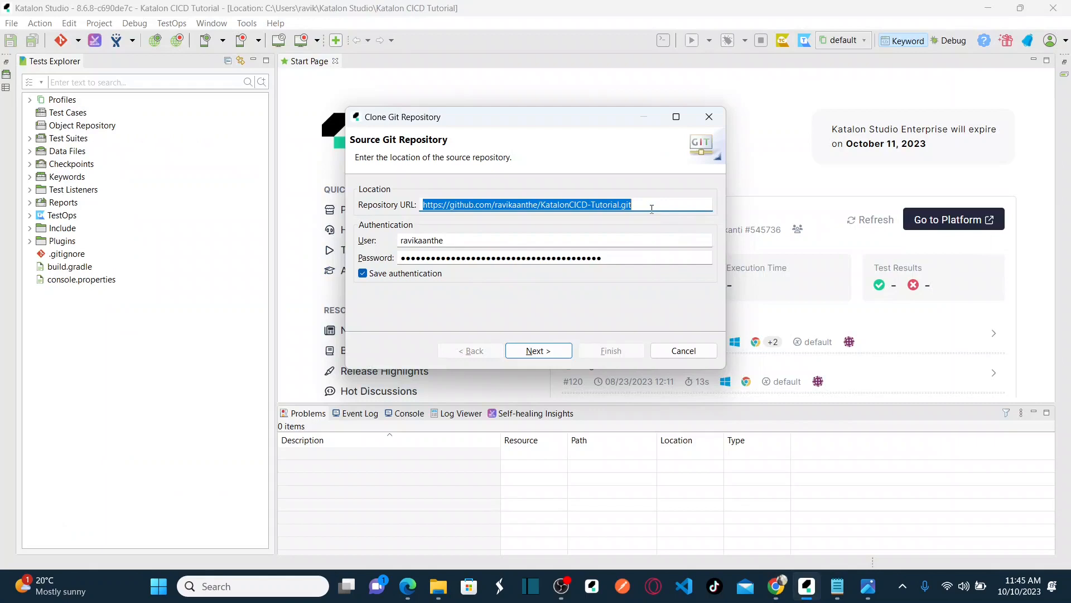
{"action": "left_click", "coordinate": [652, 208]}
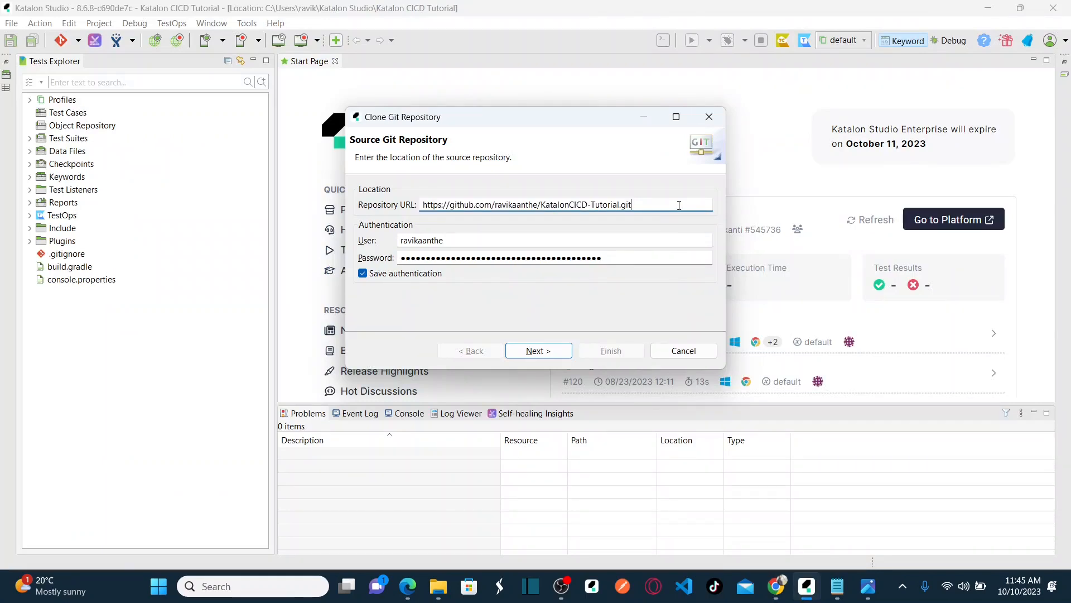
{"action": "left_click", "coordinate": [495, 241]}
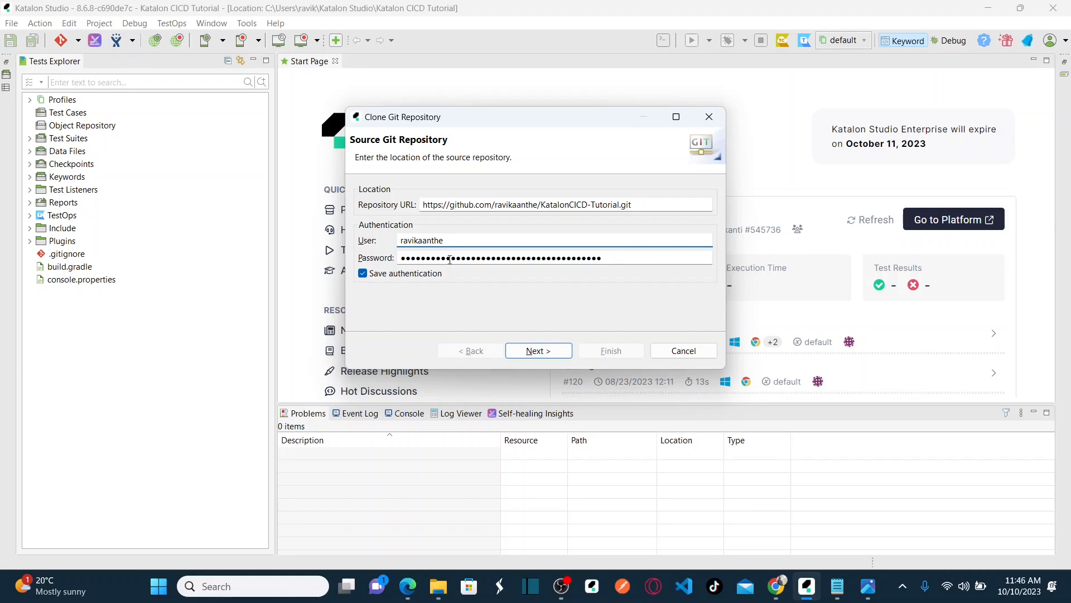
{"action": "key", "text": "alt+Tab"}
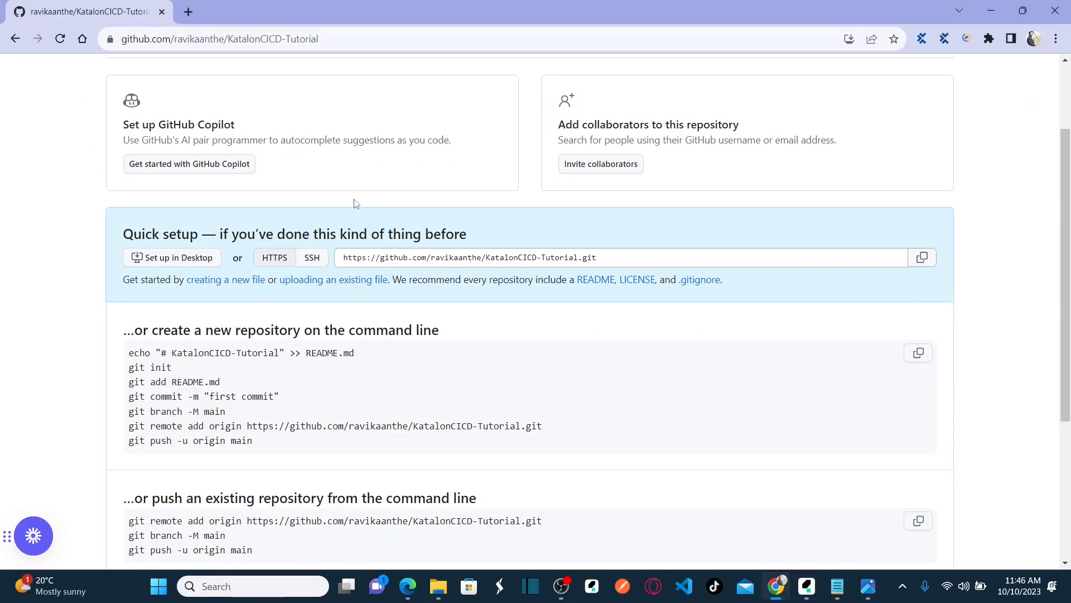
{"action": "key", "text": "alt+Tab"}
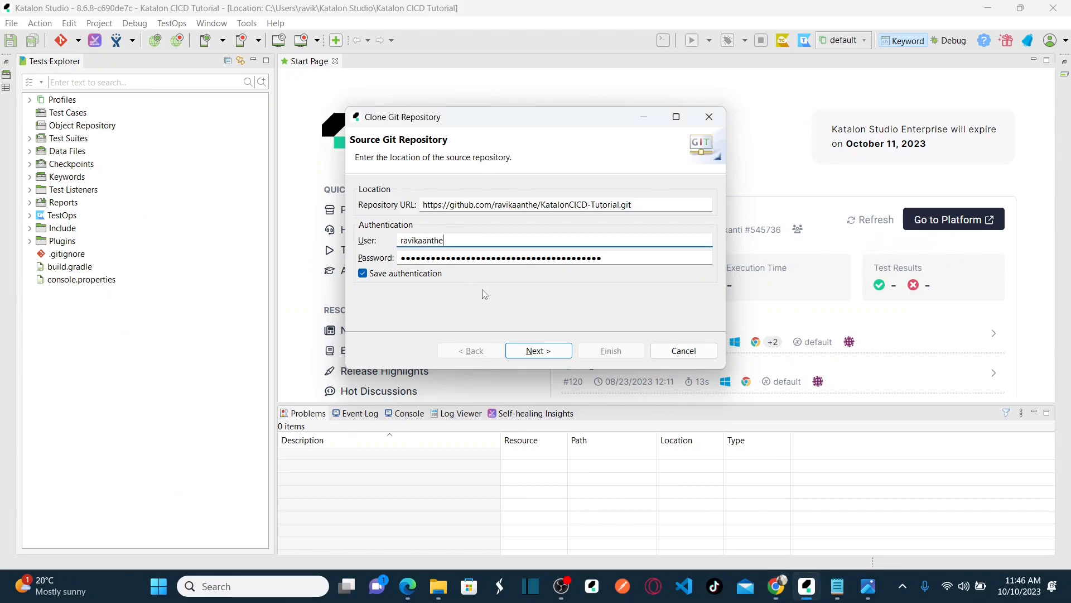
{"action": "left_click", "coordinate": [539, 350]}
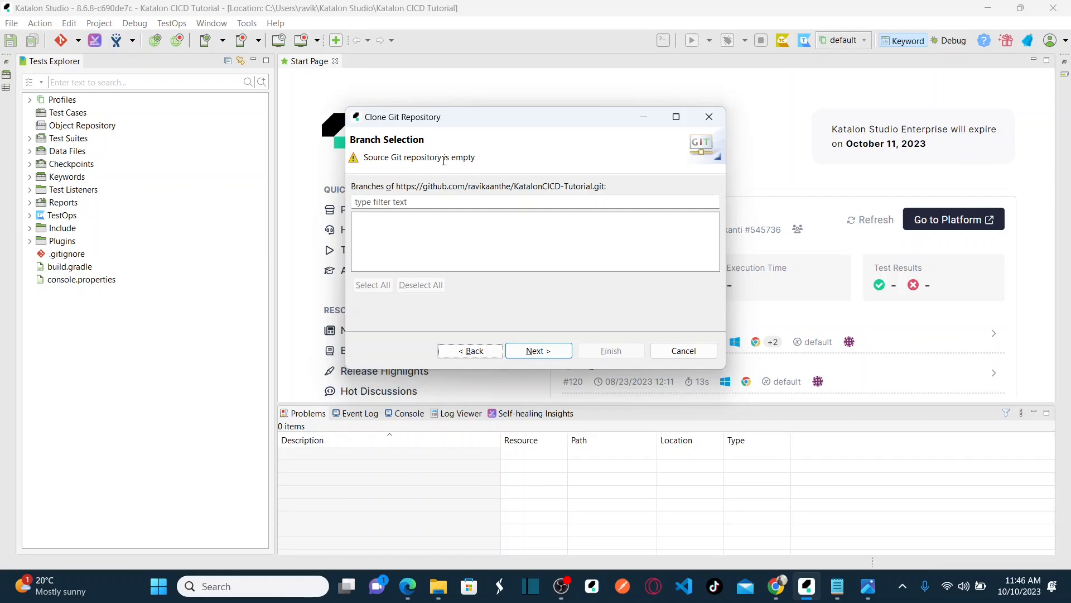
Finish cloning without selecting a branch, keeping the default git\KatalonCICD-Tutorial folder as the local destination.
{"action": "key", "text": "alt+Tab"}
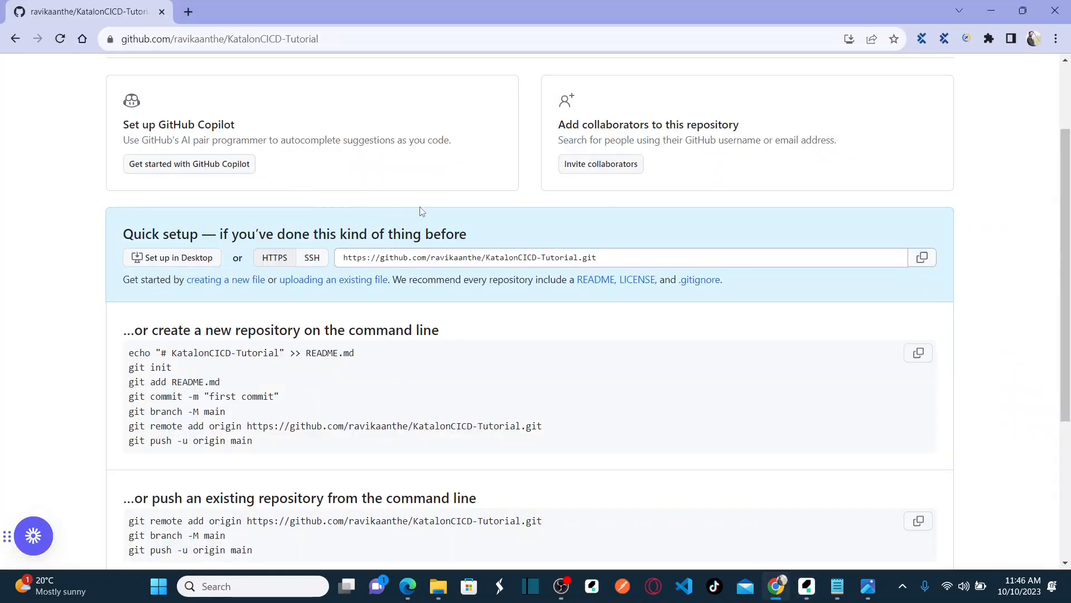
{"action": "key", "text": "alt+Tab"}
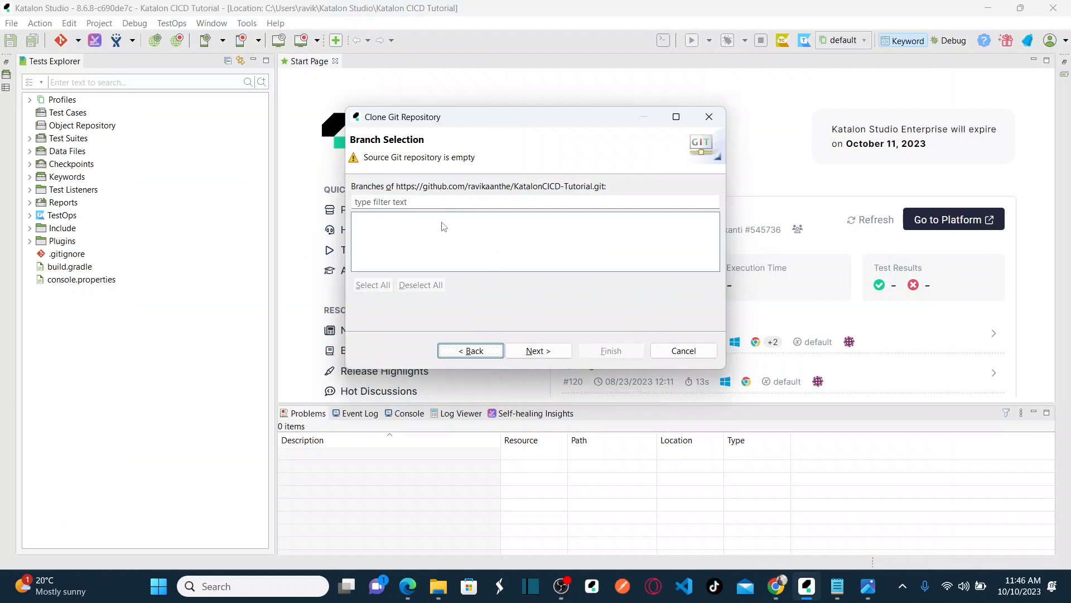
{"action": "left_click", "coordinate": [537, 351]}
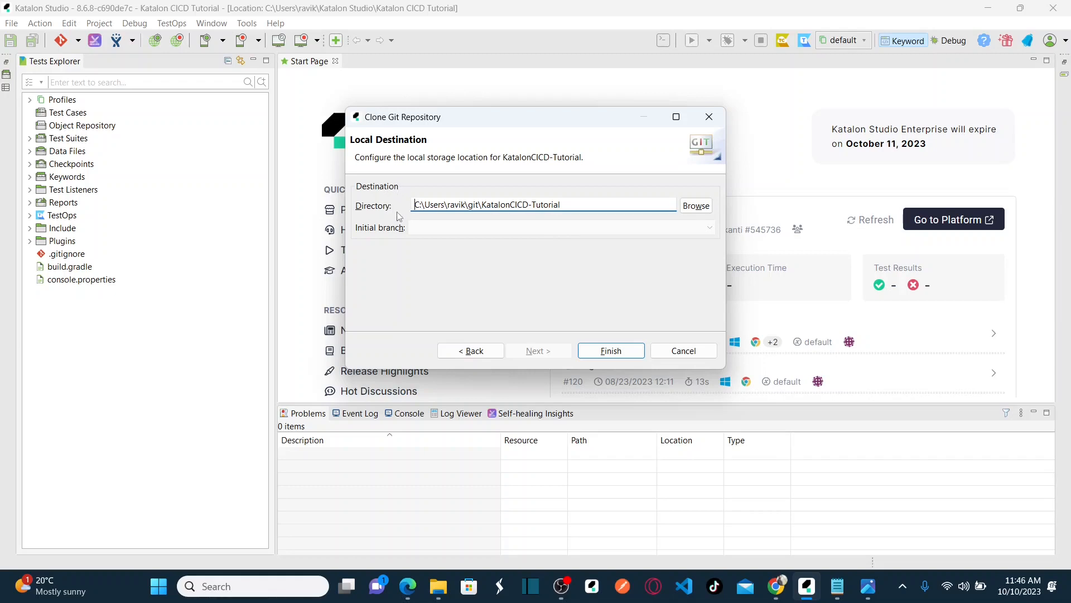
{"action": "key", "text": "alt+Tab"}
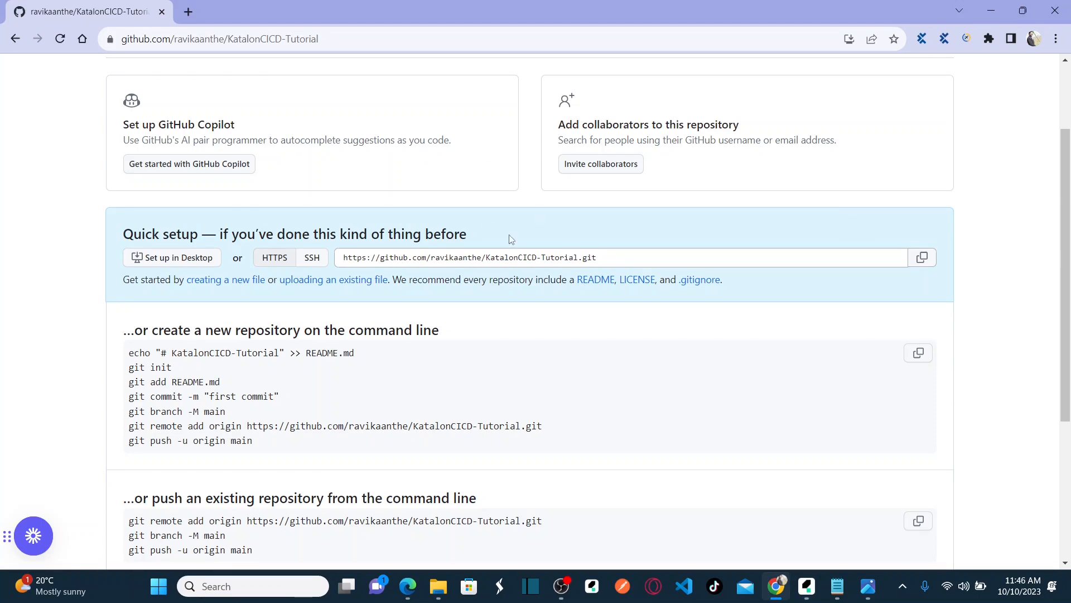
{"action": "key", "text": "alt+Tab"}
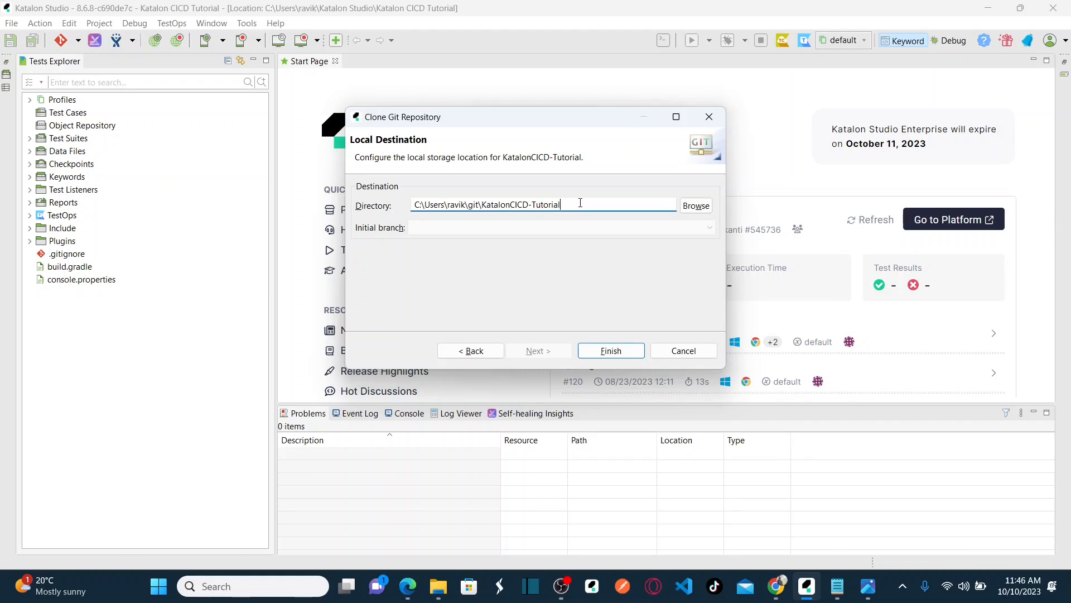
{"action": "left_click", "coordinate": [621, 351]}
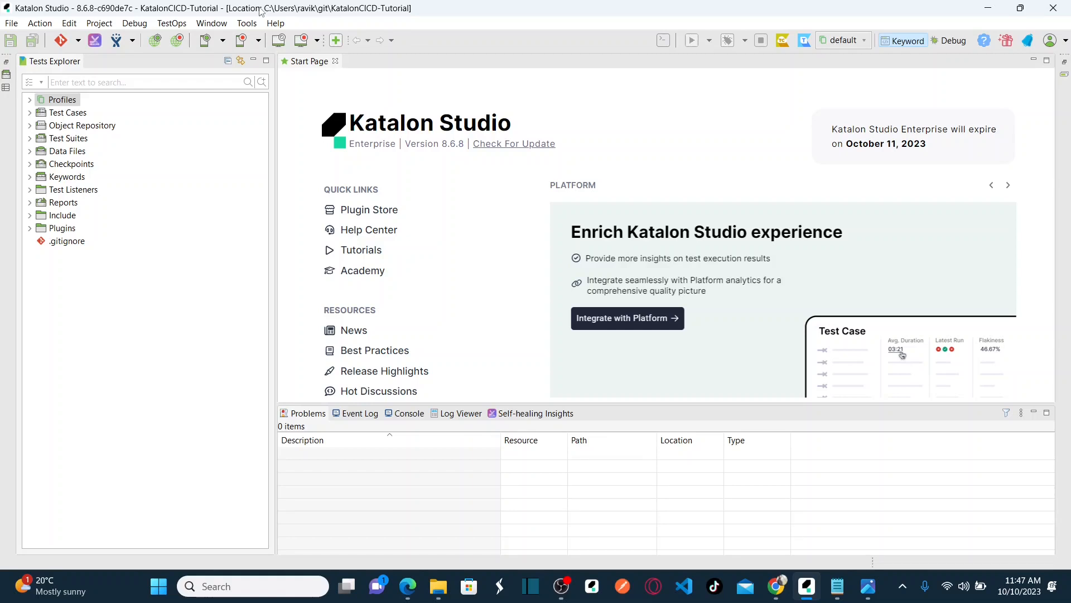
Create a test case named "Login" under Test Cases in the cloned project.
{"action": "left_click", "coordinate": [30, 112]}
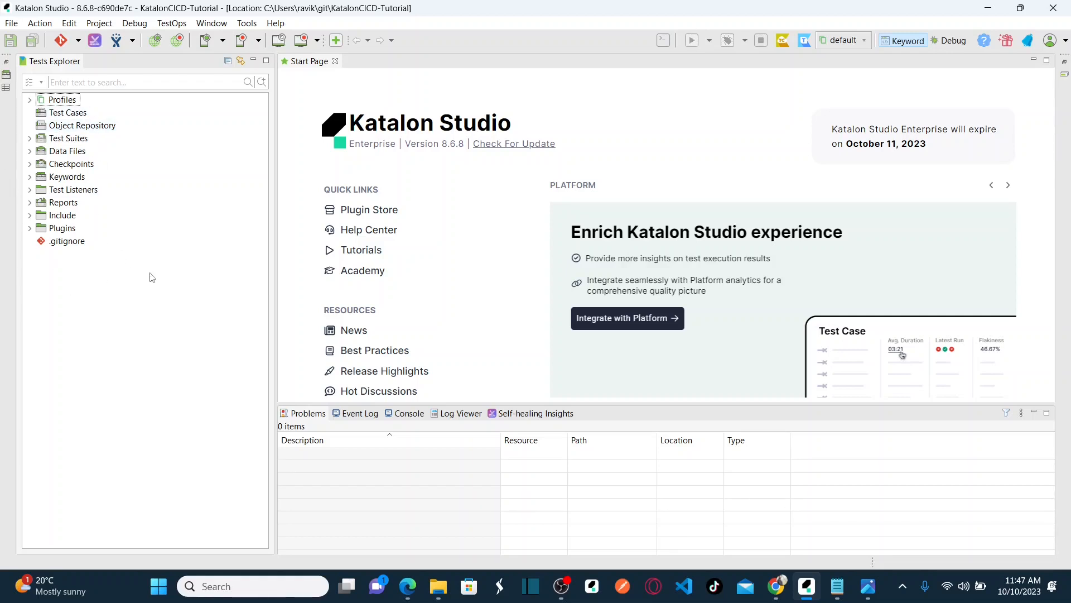
{"action": "key", "text": "alt+Tab"}
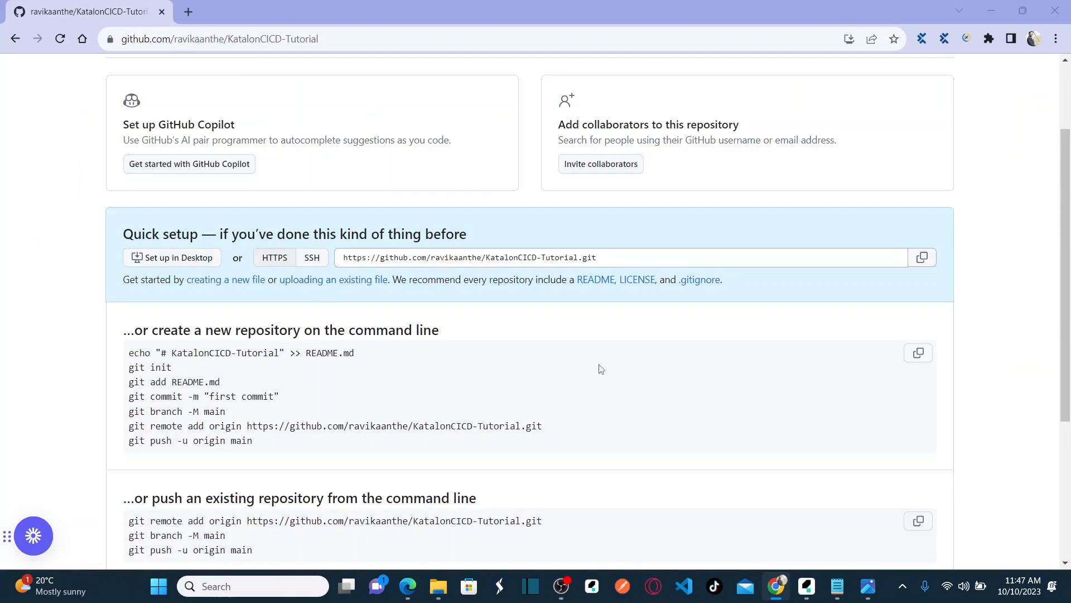
{"action": "key", "text": "alt+Tab"}
{"action": "left_click", "coordinate": [47, 115]}
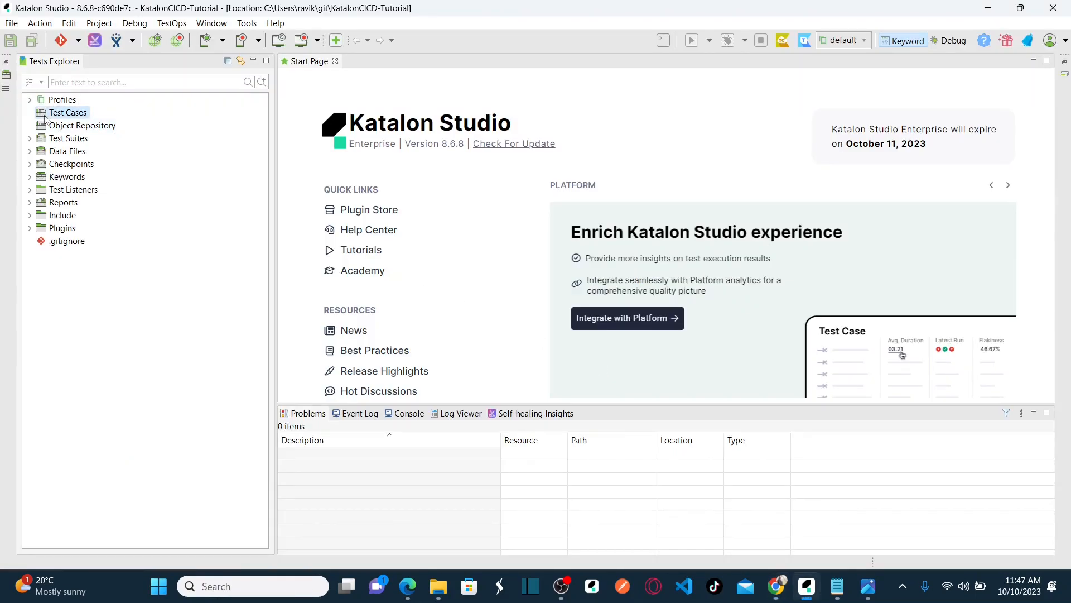
{"action": "right_click", "coordinate": [45, 116]}
{"action": "mouse_move", "coordinate": [126, 125]}
{"action": "left_click", "coordinate": [246, 139]}
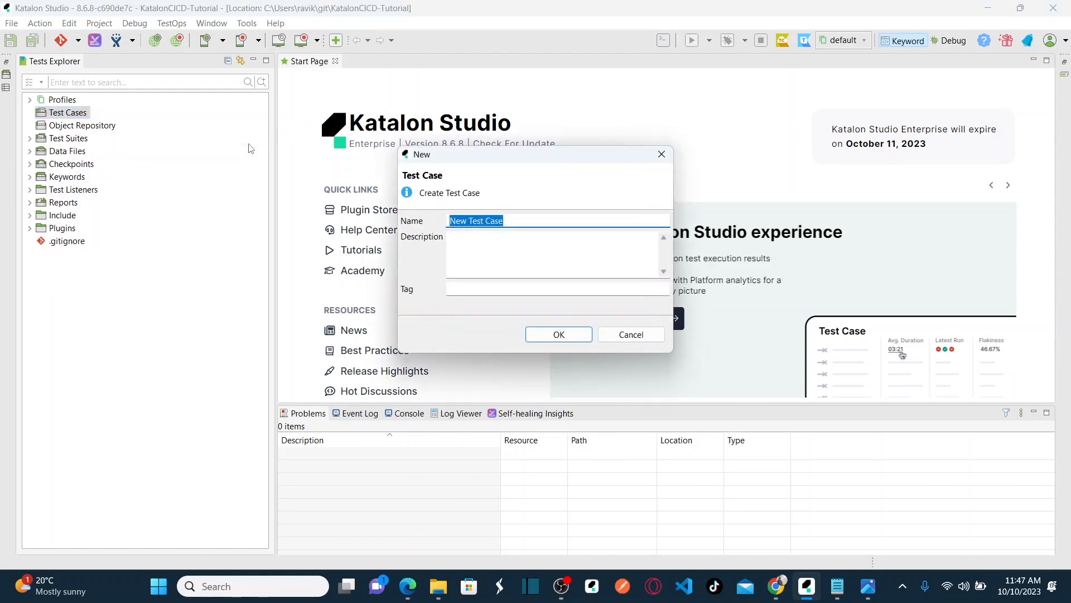
{"action": "type", "text": "Login"}
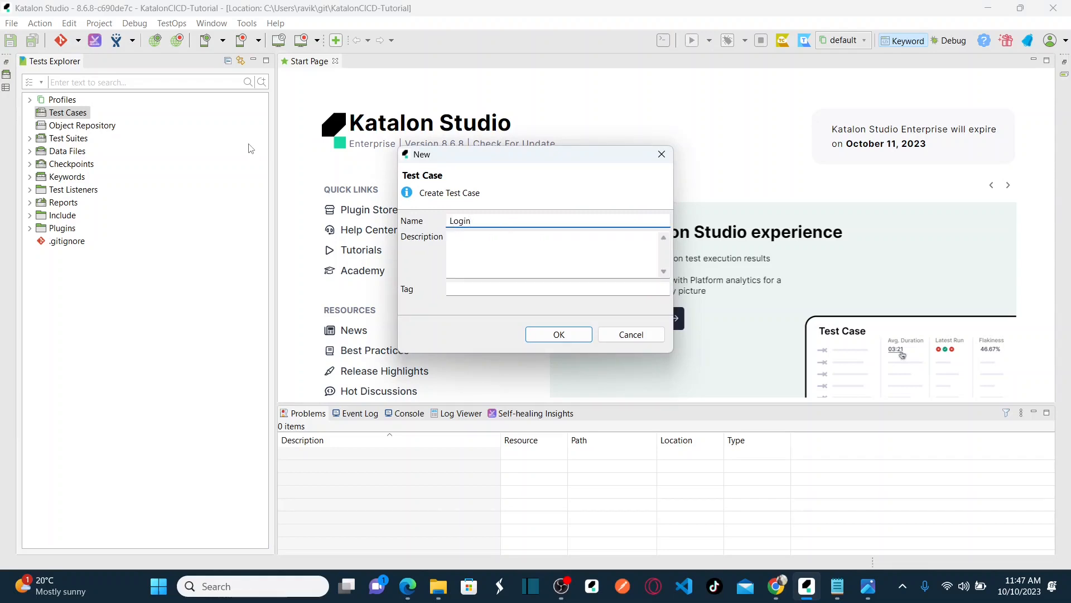
{"action": "left_click", "coordinate": [559, 333]}
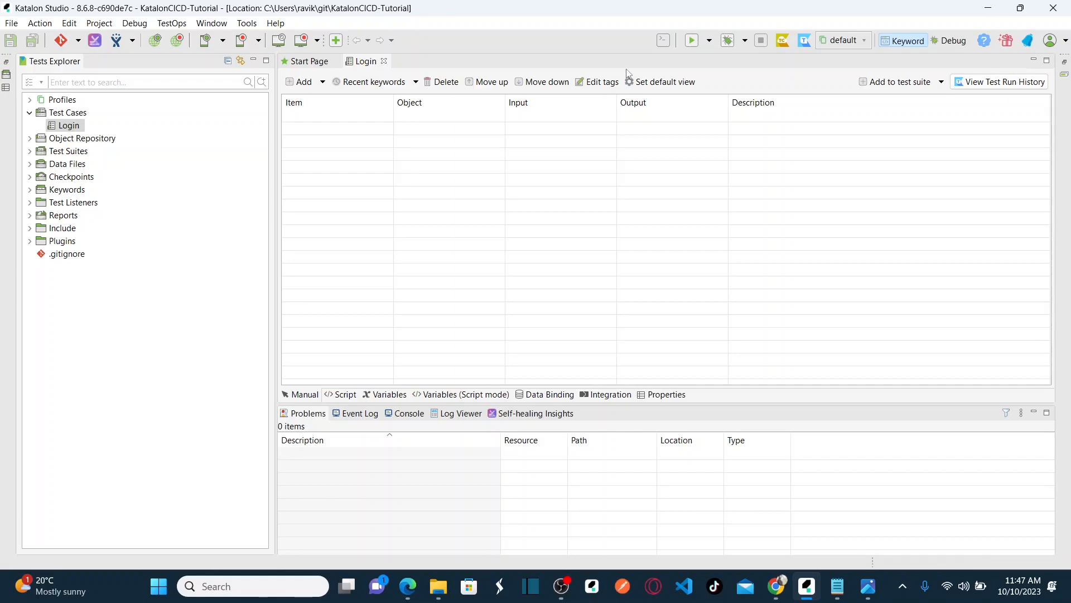
{"action": "left_click", "coordinate": [177, 41]}
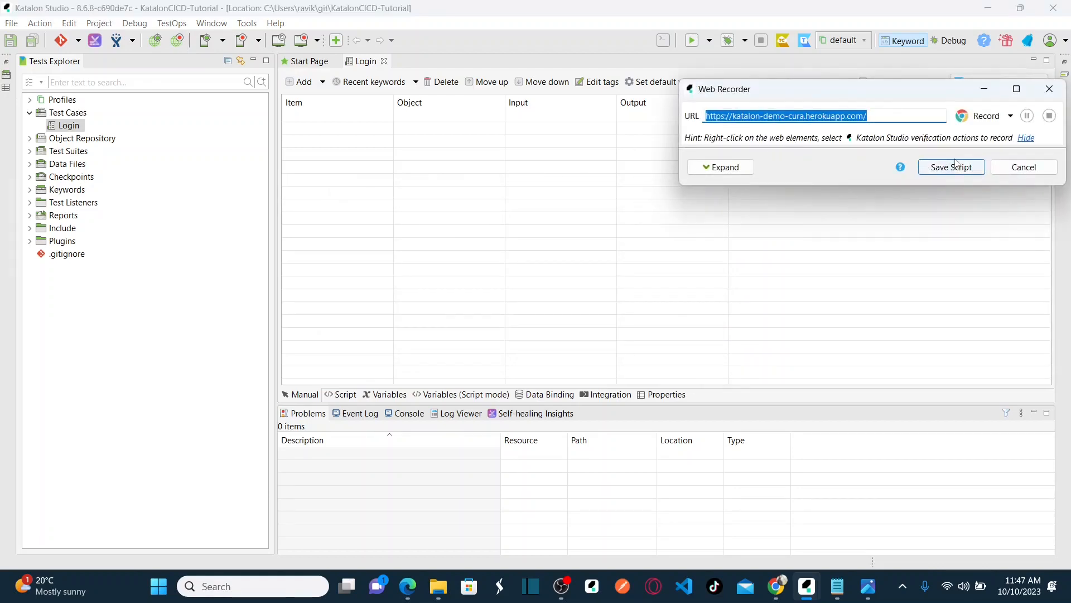
{"action": "left_click", "coordinate": [976, 121]}
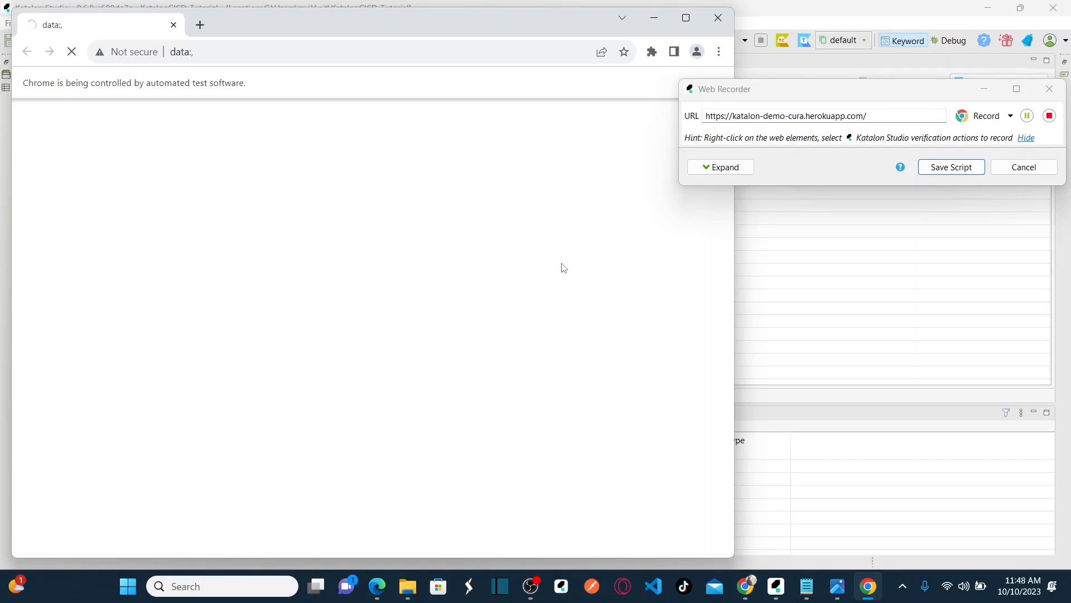
{"action": "left_click", "coordinate": [736, 169]}
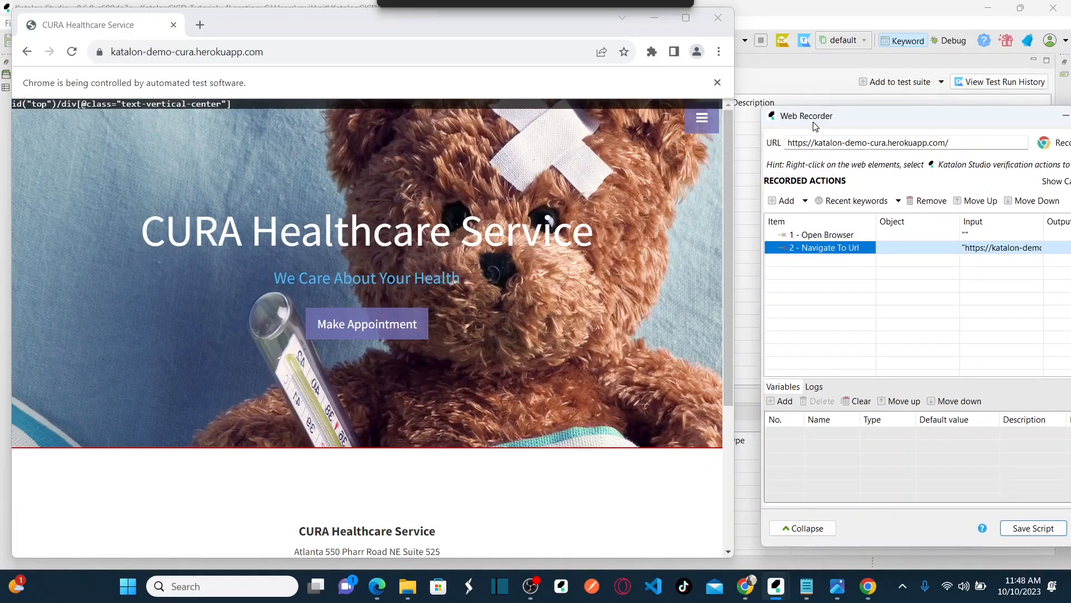
{"action": "left_click", "coordinate": [702, 128]}
{"action": "left_click", "coordinate": [574, 184]}
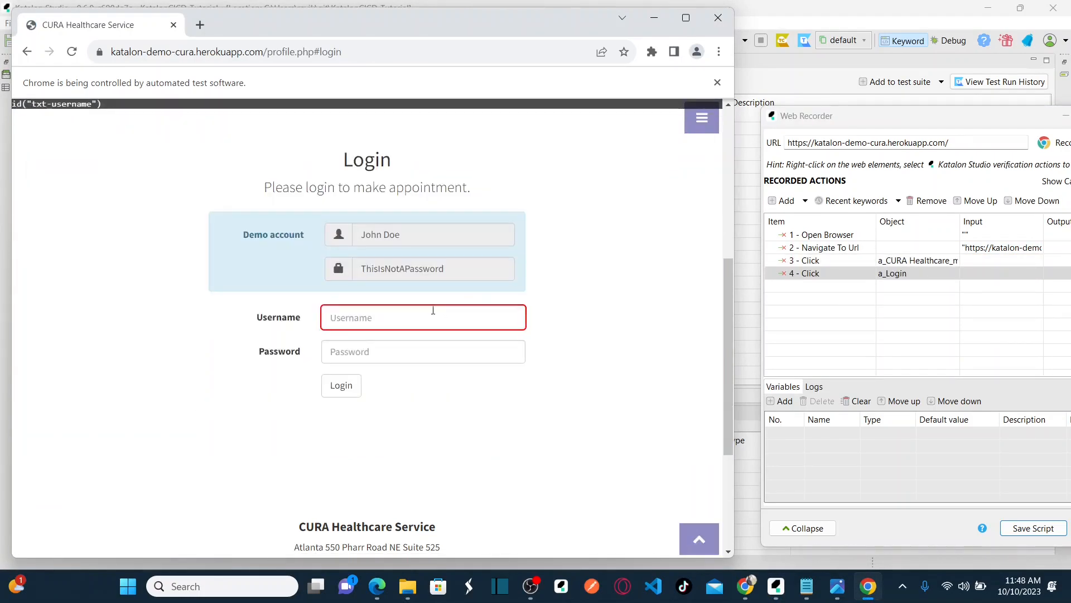
Record logging in to CURA Healthcare Service by entering the demo account's username and password and submitting the login form.
{"action": "left_click", "coordinate": [421, 316]}
{"action": "type", "text": "John"}
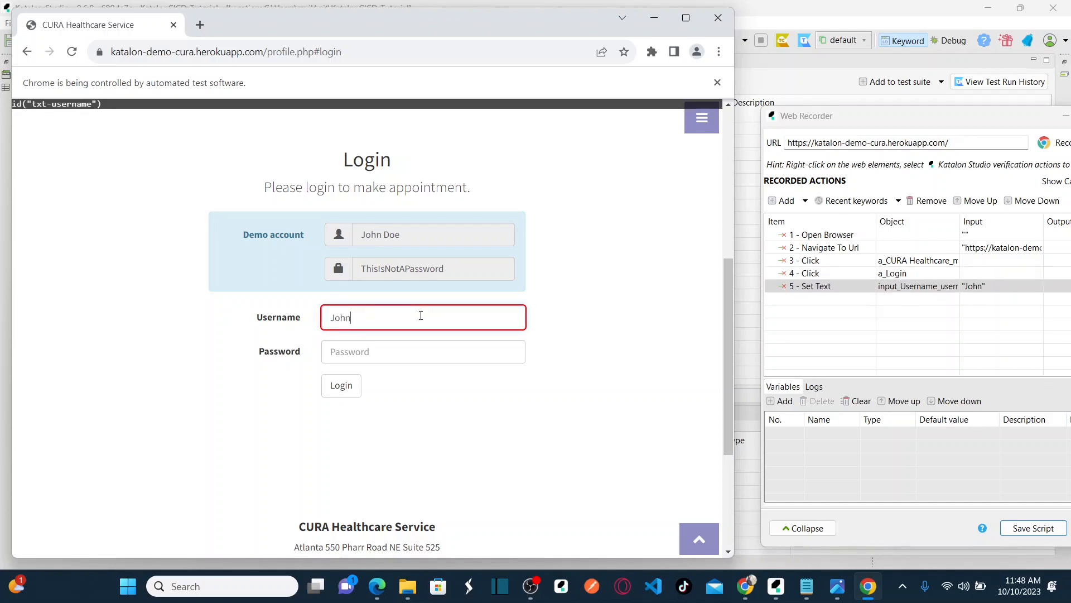
{"action": "type", "text": " Doe"}
{"action": "left_click", "coordinate": [384, 355]}
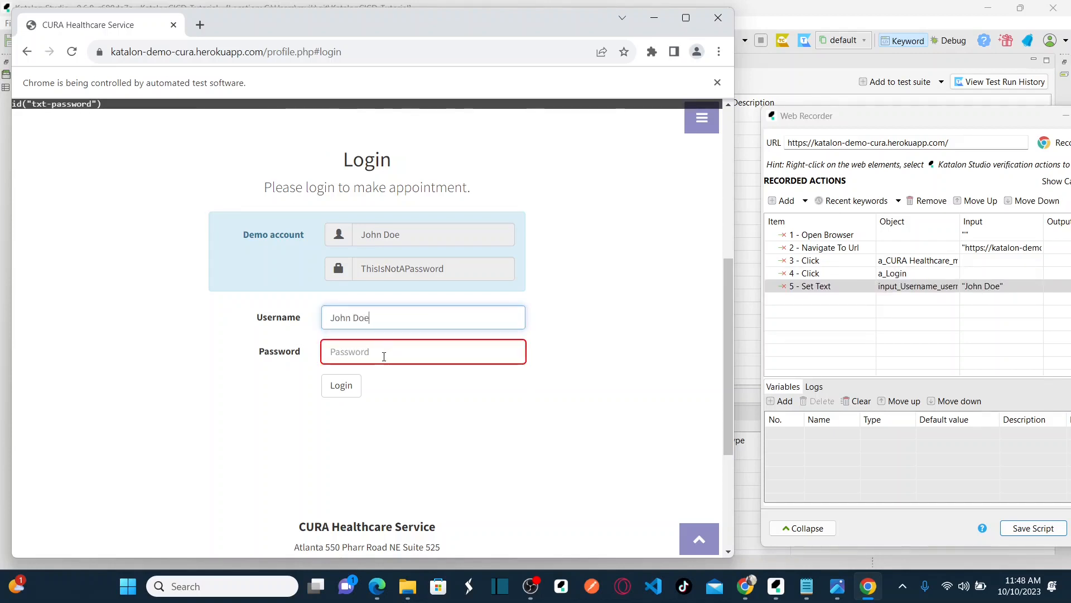
{"action": "type", "text": "ThisI"}
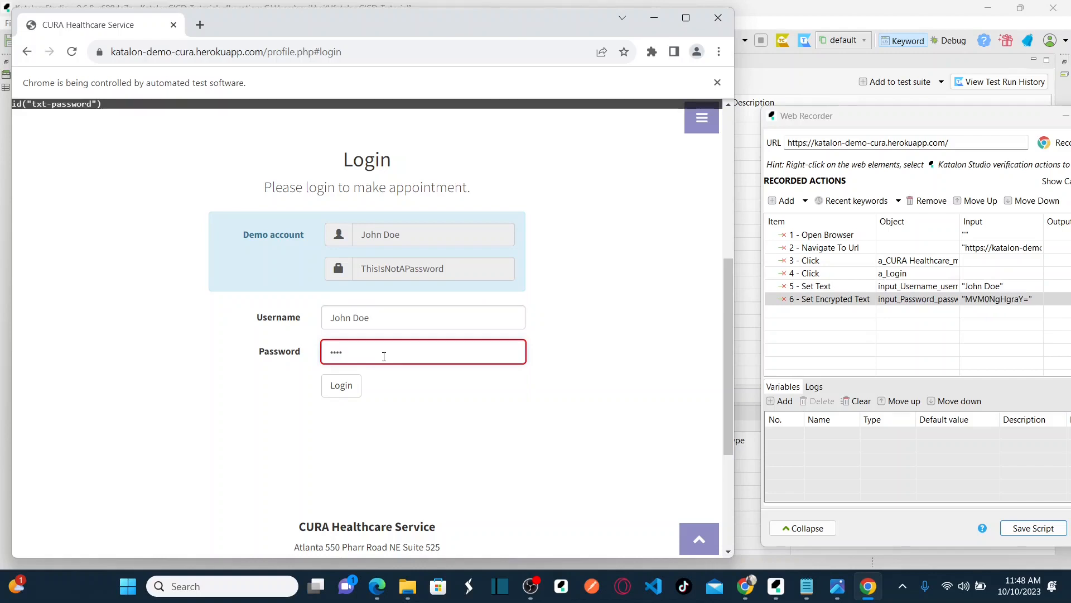
{"action": "type", "text": "sNotAPassword"}
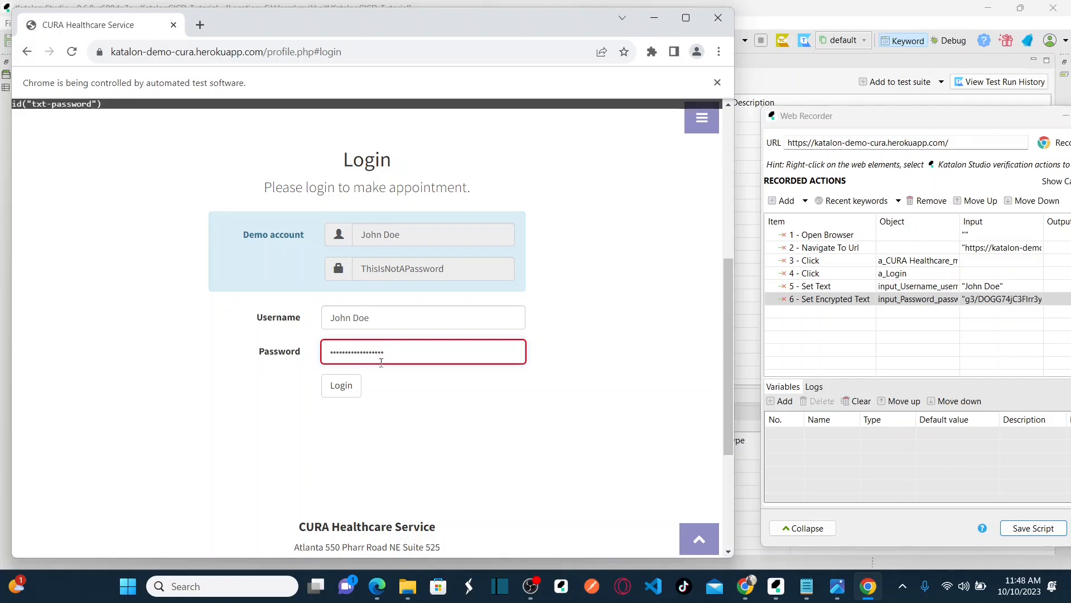
{"action": "left_click", "coordinate": [346, 389]}
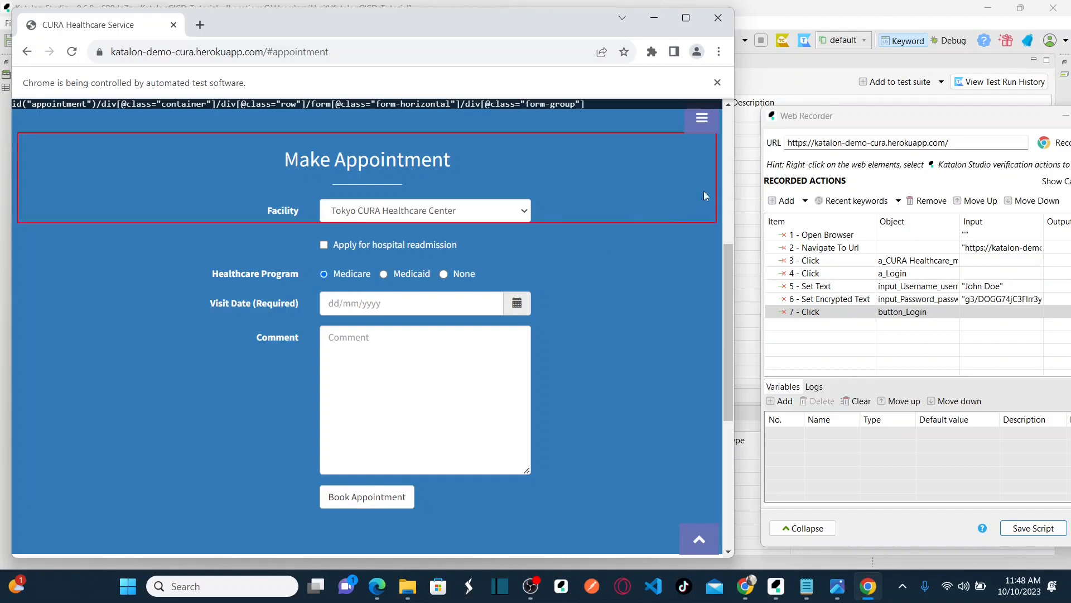
Close the recorded browser, save the script with its captured elements in the Object Repository, and expand the Page_CURA Healthcare Service folder.
{"action": "left_click", "coordinate": [718, 18]}
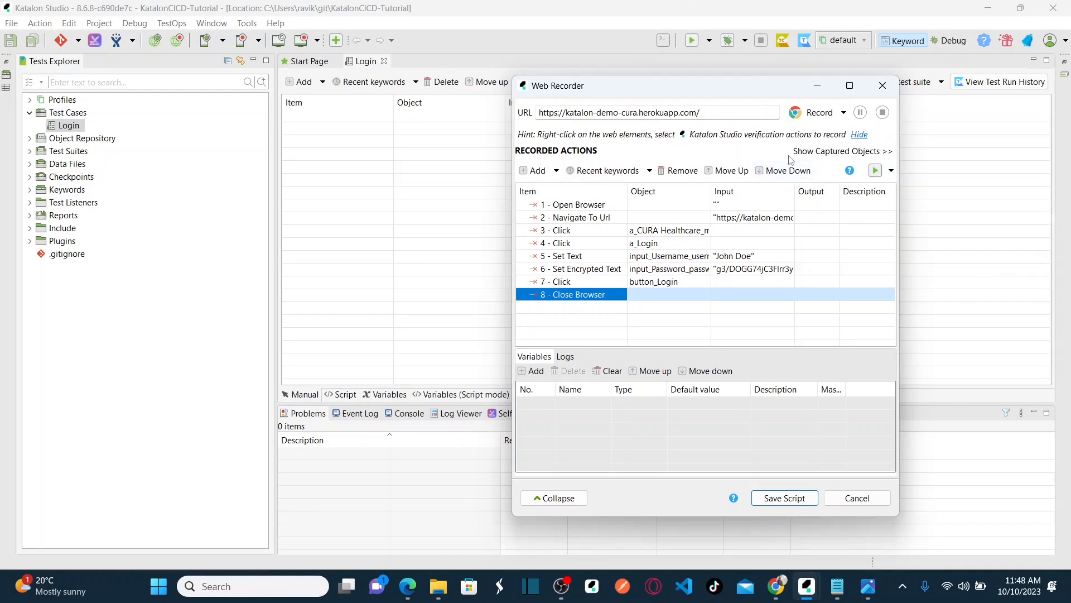
{"action": "left_click", "coordinate": [777, 496]}
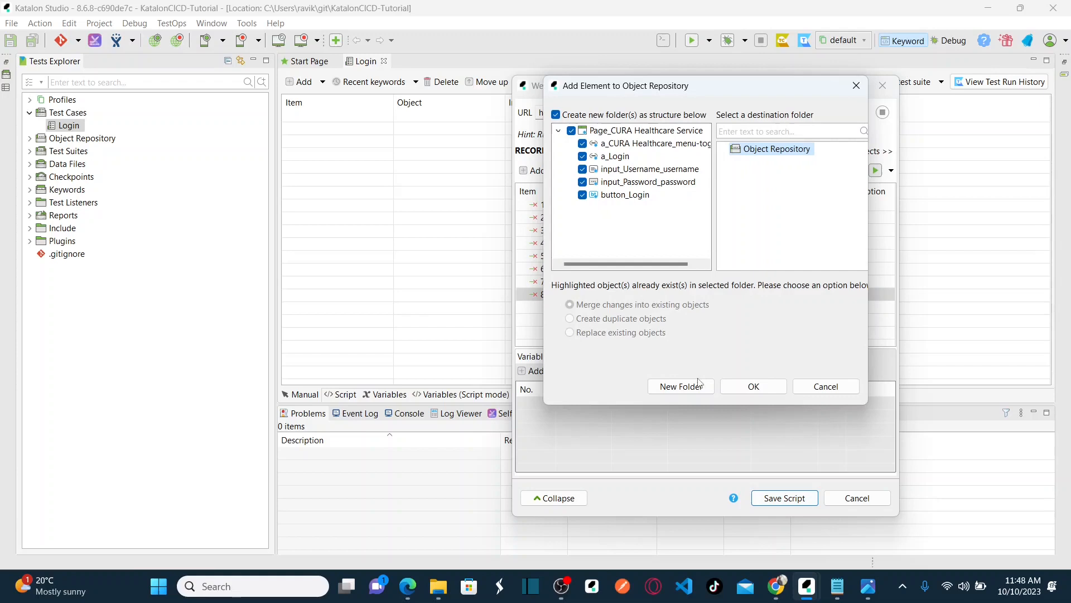
{"action": "left_click", "coordinate": [752, 386]}
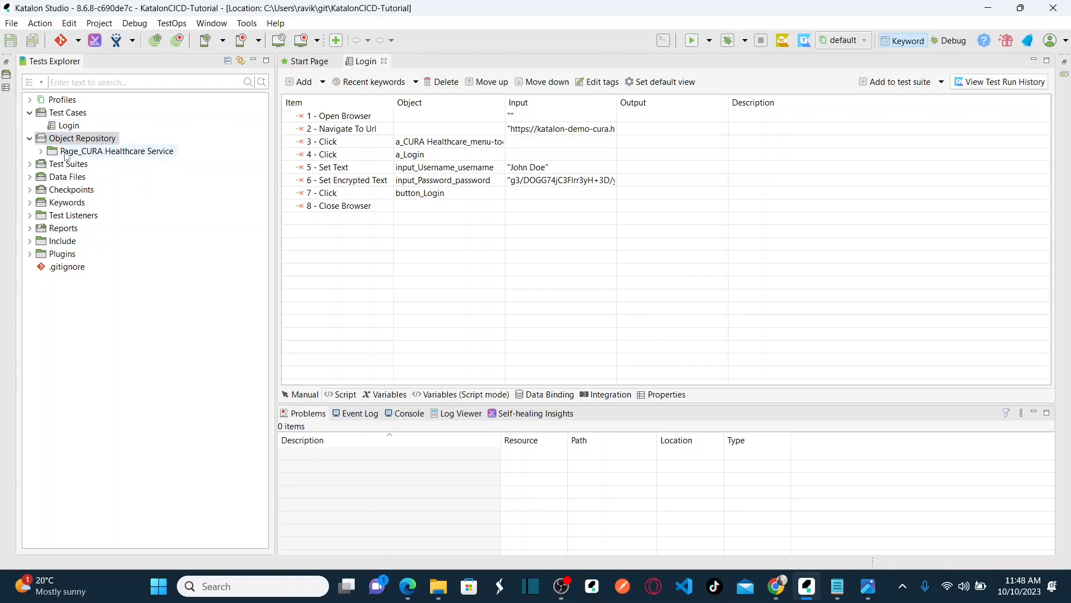
{"action": "left_click", "coordinate": [70, 151]}
{"action": "left_click", "coordinate": [41, 151]}
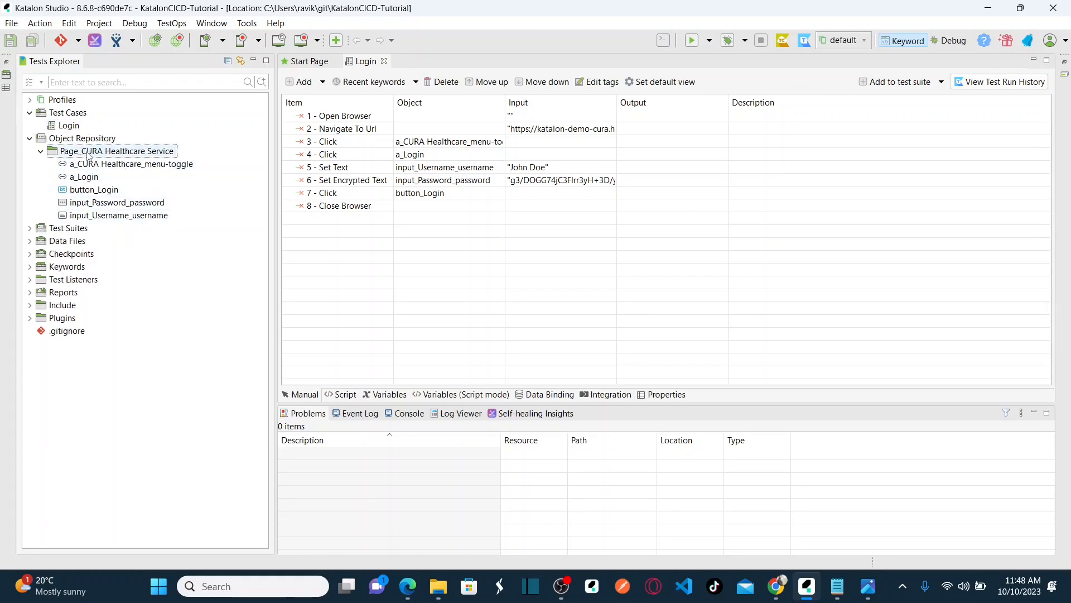
Start a Git commit for the project and stage all unstaged changes.
{"action": "left_click", "coordinate": [41, 151]}
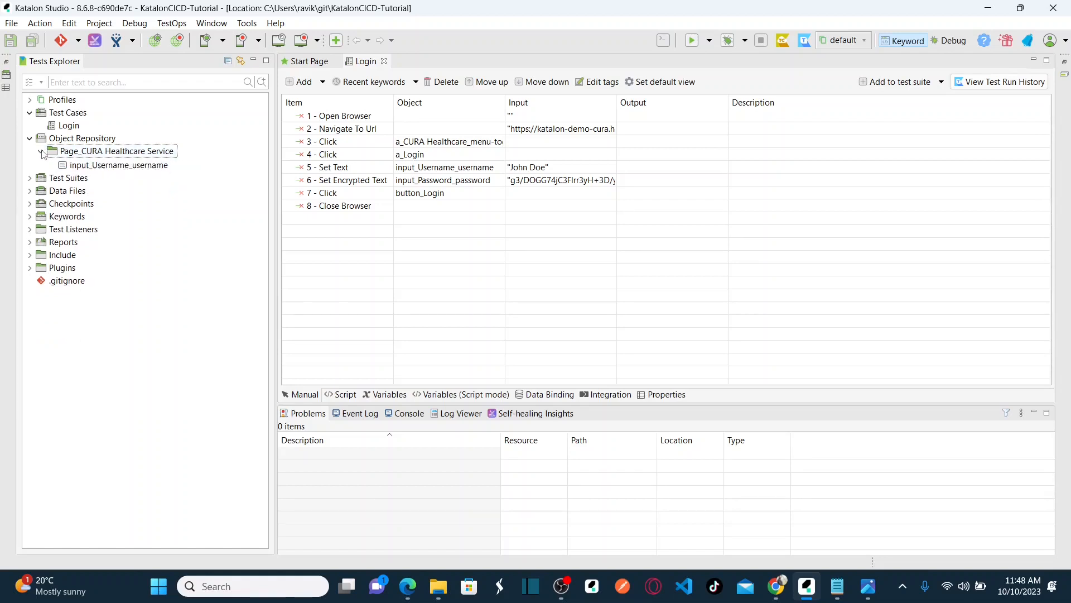
{"action": "left_click", "coordinate": [70, 128]}
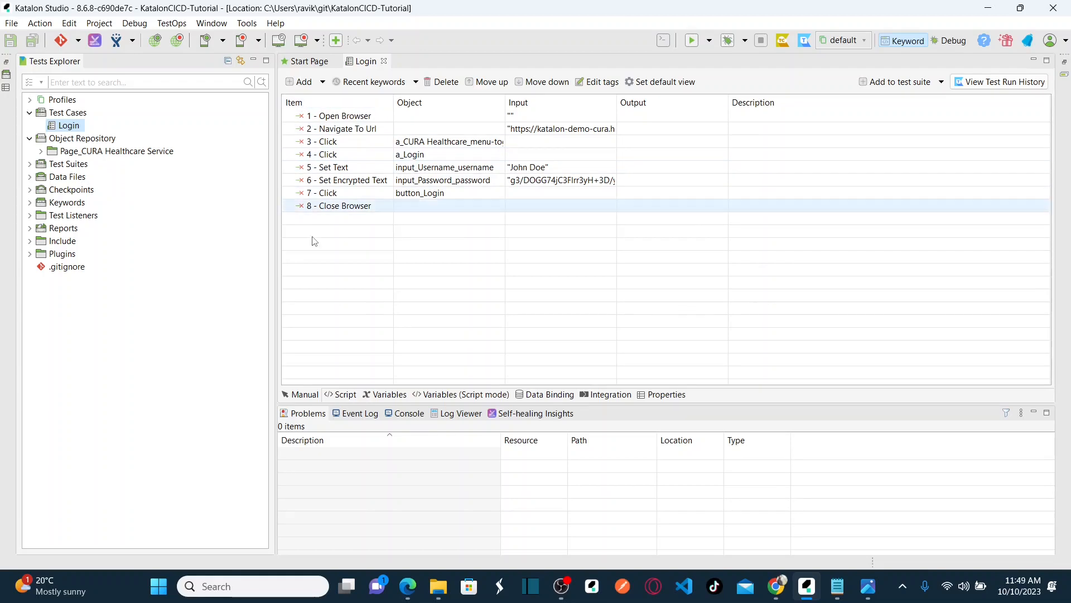
{"action": "left_click", "coordinate": [79, 42]}
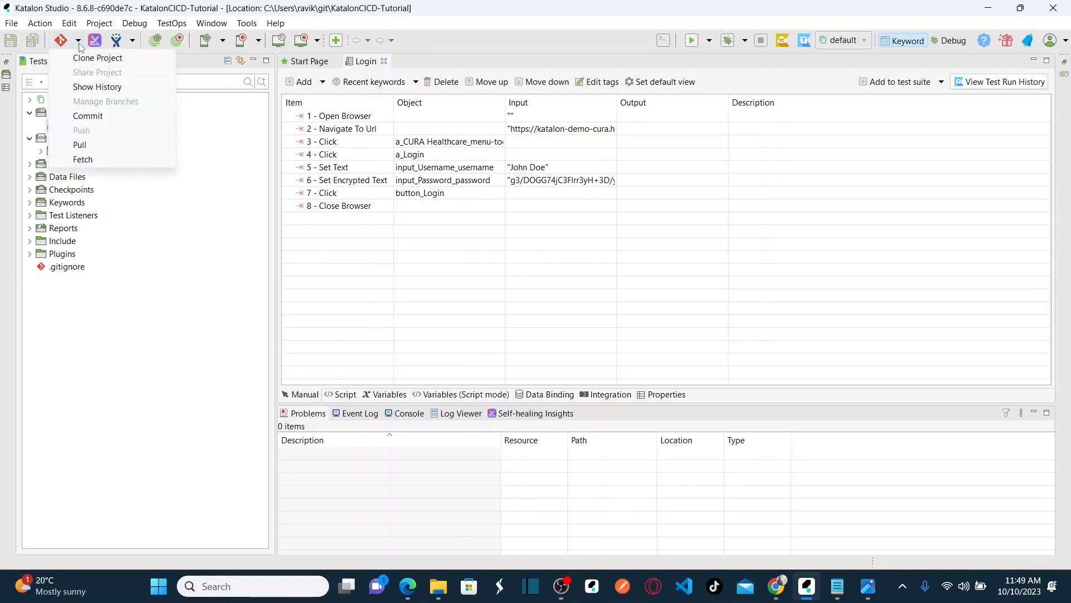
{"action": "left_click", "coordinate": [119, 123]}
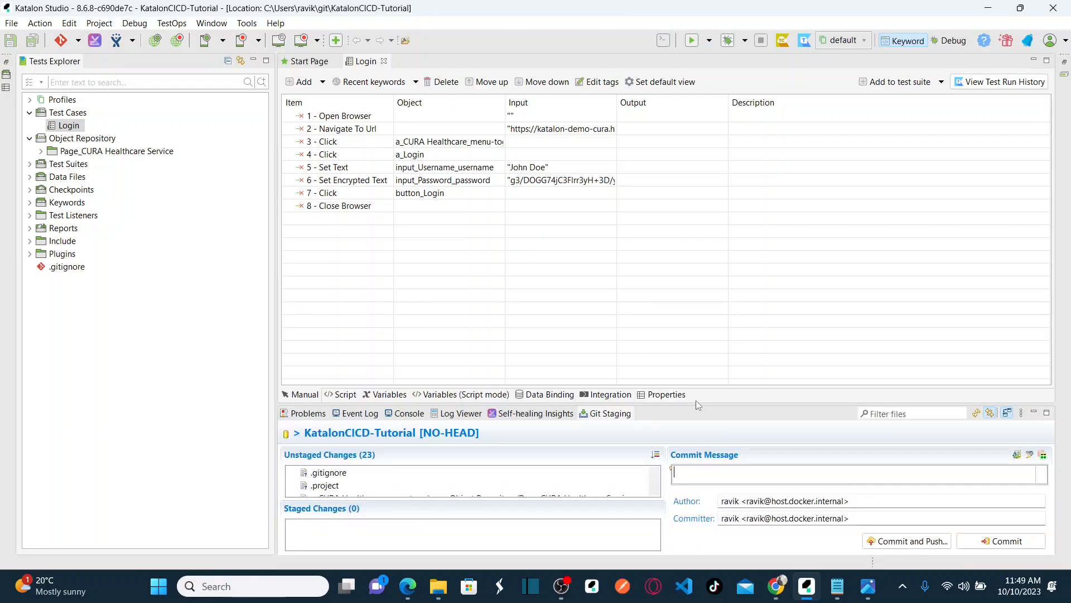
{"action": "left_click_drag", "start_coordinate": [690, 394], "coordinate": [686, 180]}
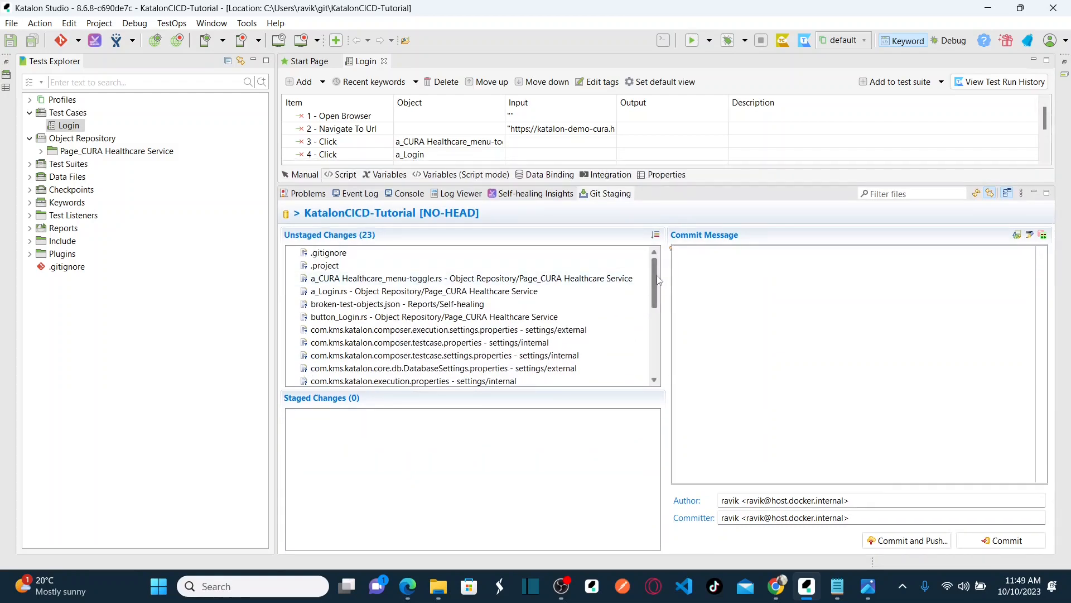
{"action": "mouse_move", "coordinate": [656, 276]}
{"action": "left_mouse_down"}
{"action": "mouse_move", "coordinate": [662, 341]}
{"action": "mouse_move", "coordinate": [657, 263]}
{"action": "left_mouse_up"}
{"action": "left_click", "coordinate": [474, 267]}
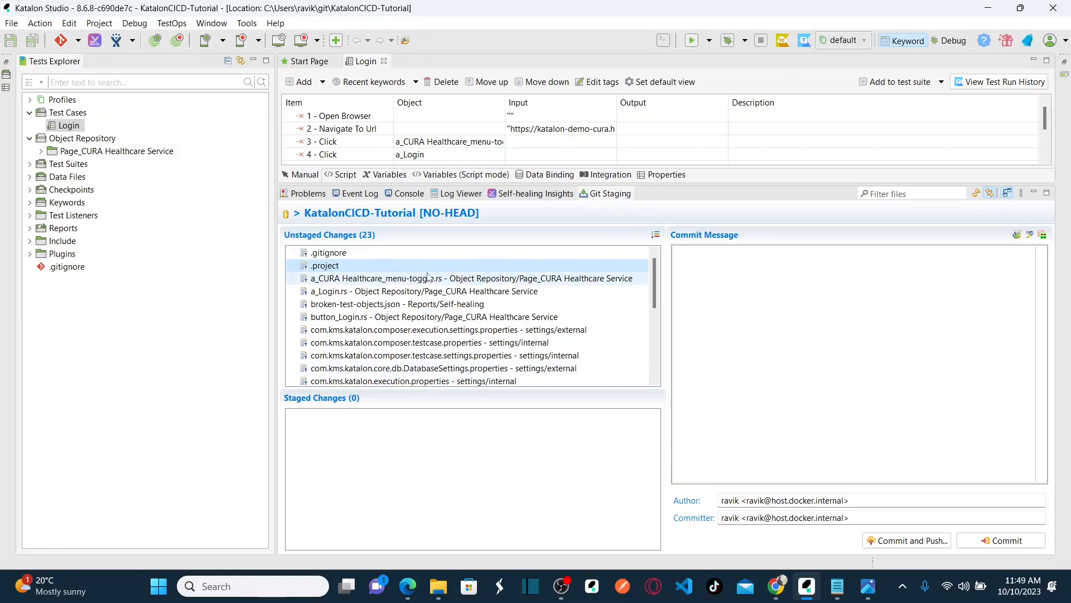
{"action": "key", "text": "ctrl+a"}
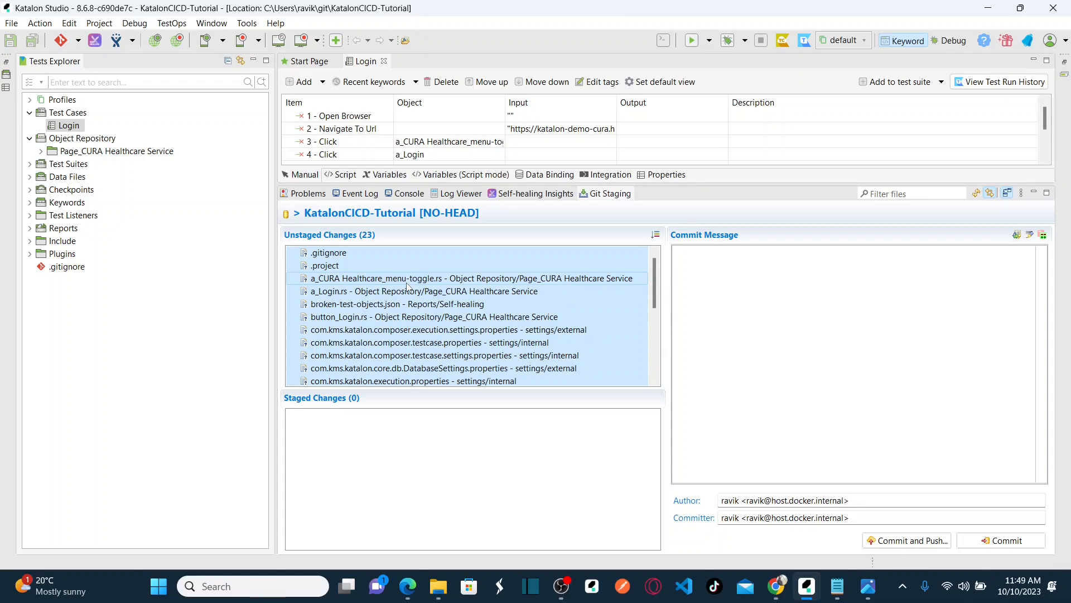
{"action": "left_click_drag", "start_coordinate": [407, 288], "coordinate": [400, 464]}
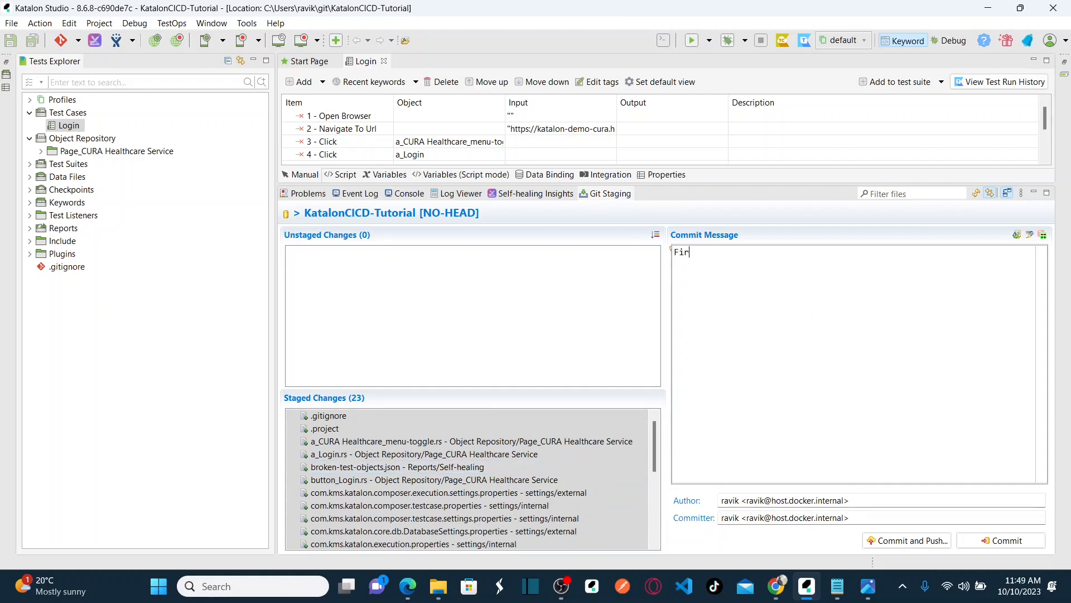
Commit the staged files with the message "First Codebase with Login automation" and push them to the master branch on origin.
{"action": "type", "text": "COdebase with Login automation"}
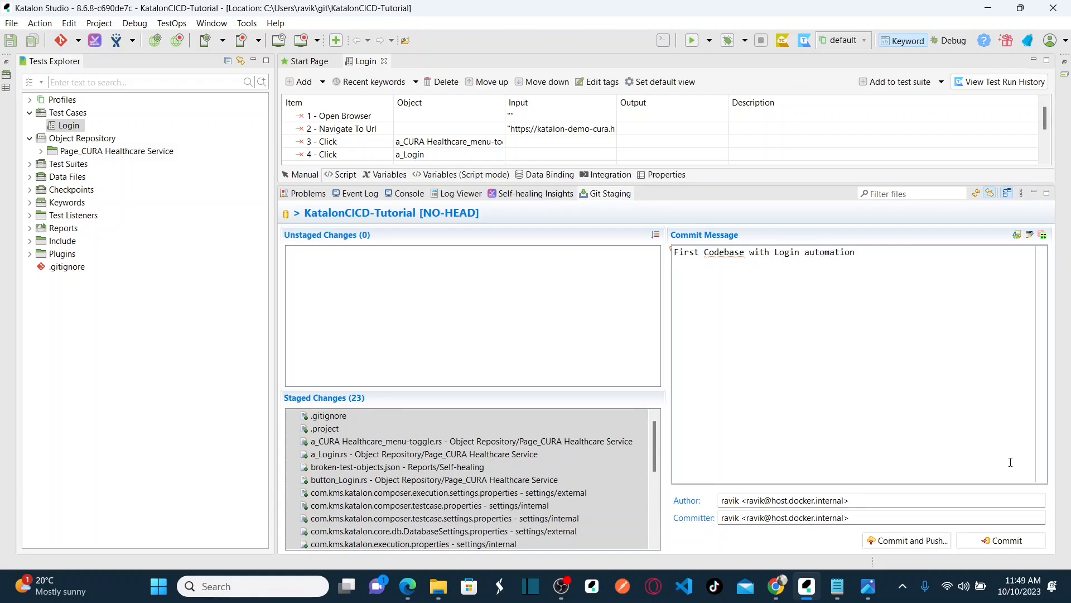
{"action": "left_click", "coordinate": [904, 541]}
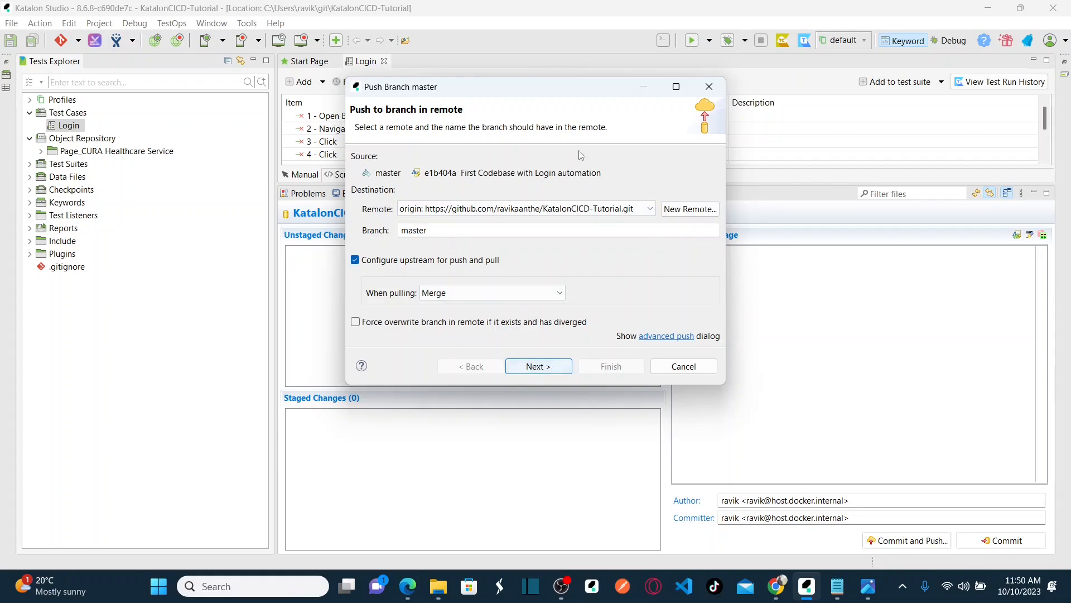
{"action": "left_click", "coordinate": [549, 366]}
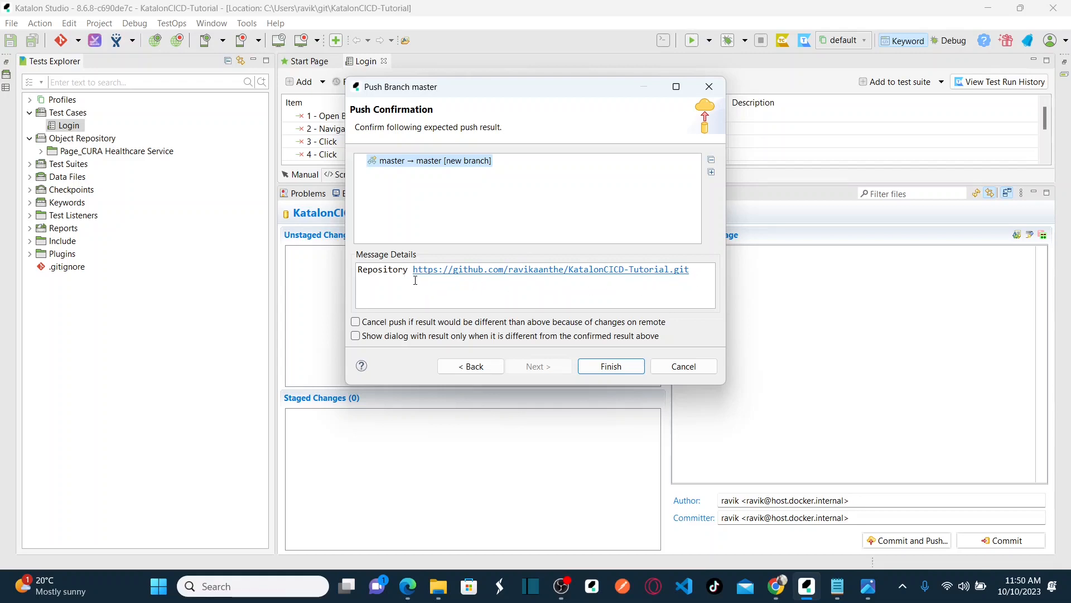
{"action": "key", "text": "alt+Tab"}
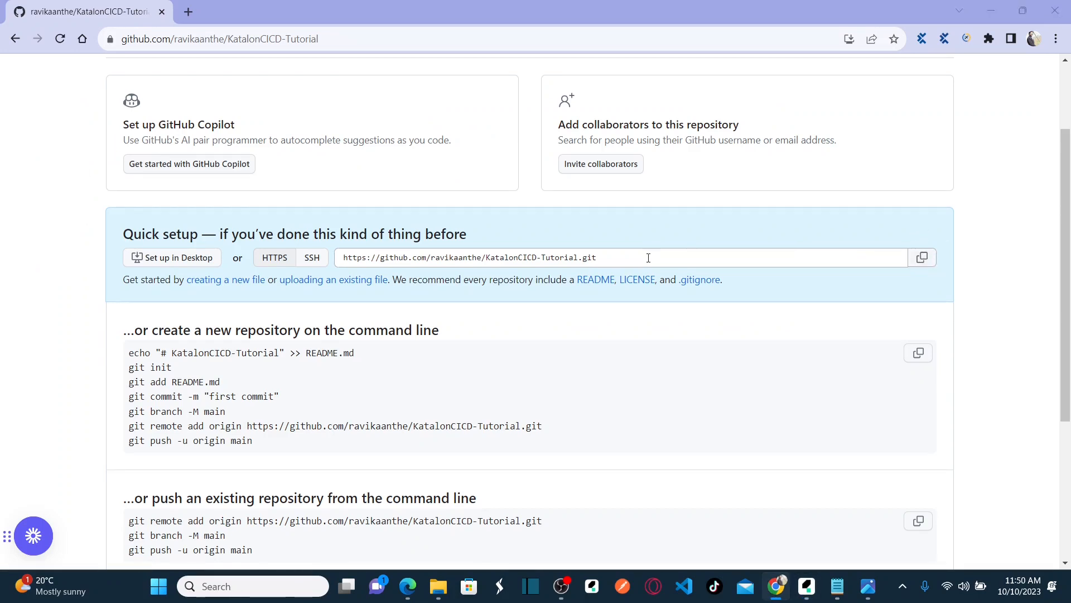
{"action": "key", "text": "alt+Tab"}
{"action": "left_click", "coordinate": [613, 365]}
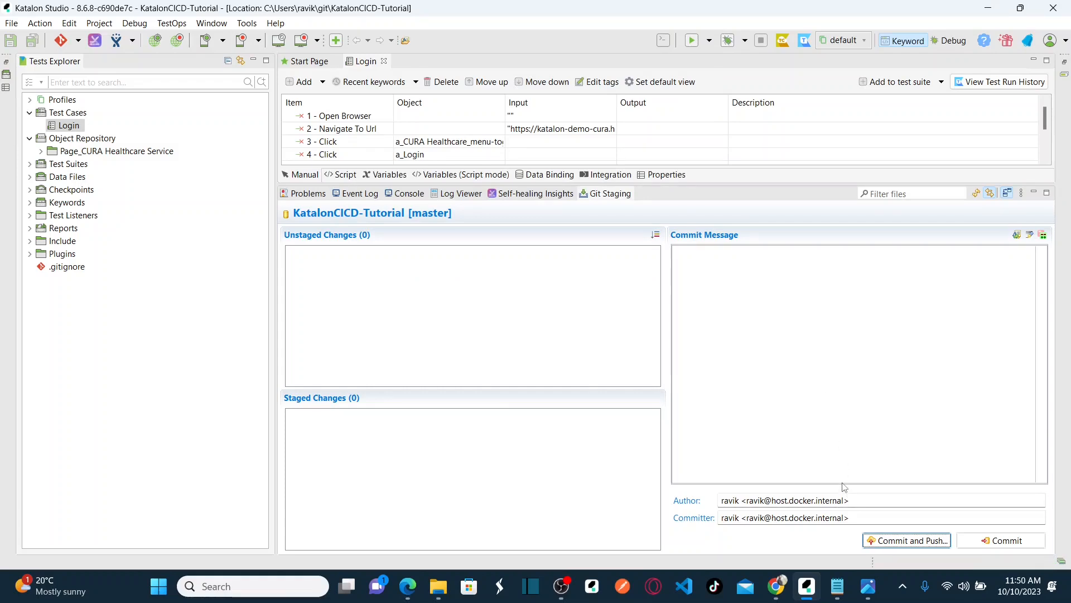
{"action": "left_click", "coordinate": [711, 308]}
Switch to Chrome, reload the KatalonCICD-Tutorial repository on GitHub and examine the Login.tc file in its Test Cases folder.
{"action": "key", "text": "alt+Tab"}
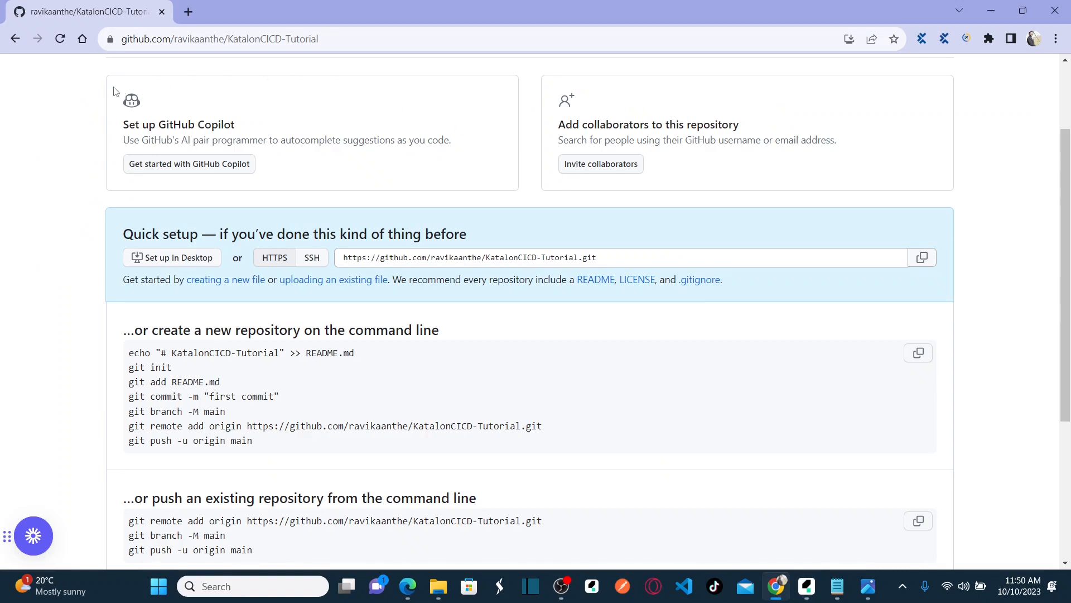
{"action": "left_click", "coordinate": [63, 41]}
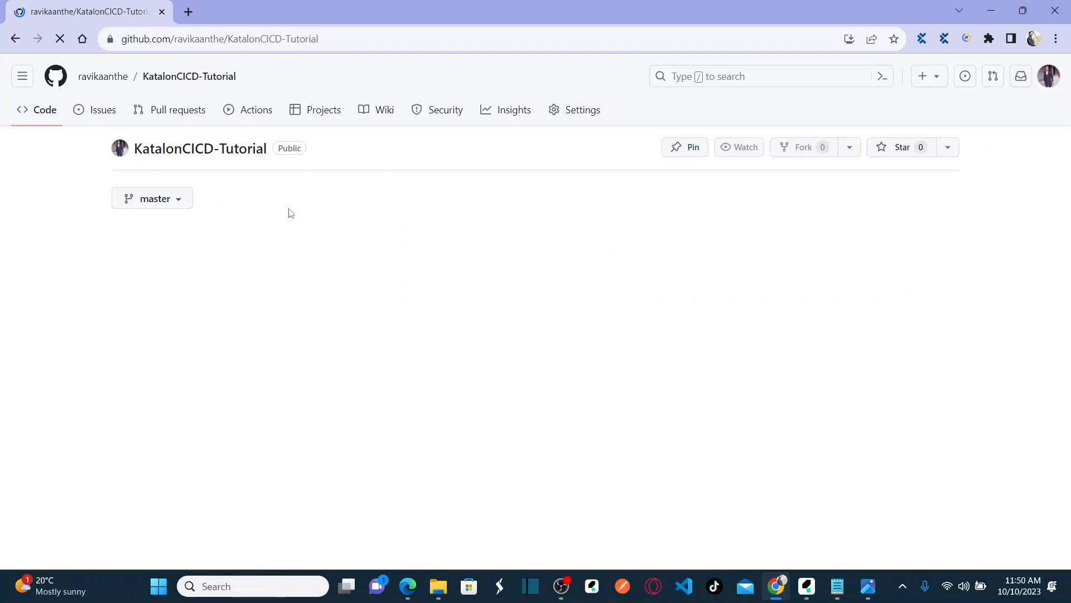
{"action": "scroll", "coordinate": [306, 227], "scroll_direction": "down", "scroll_amount": 2}
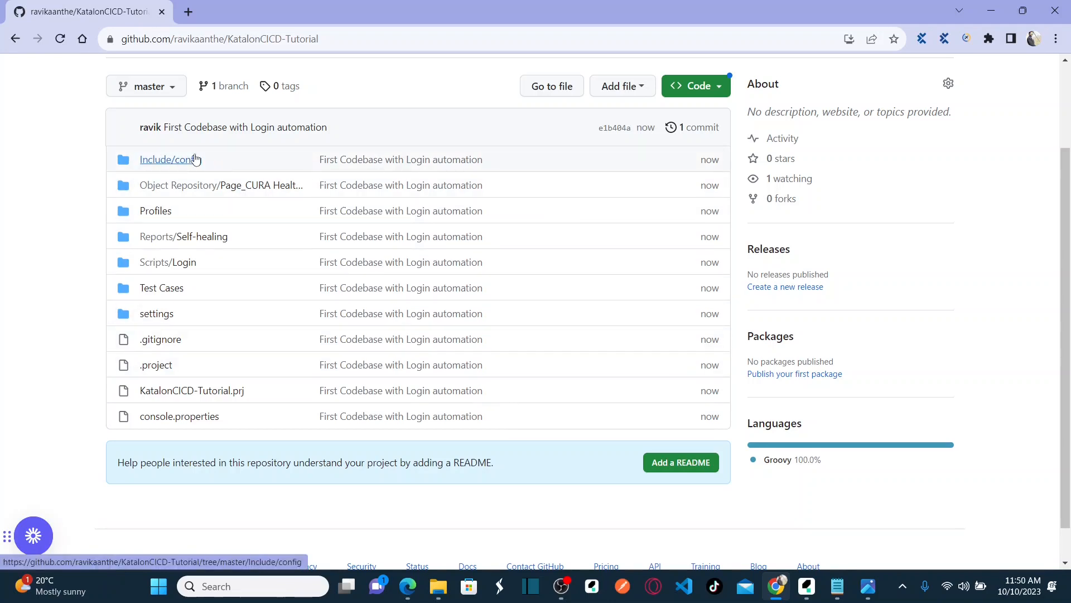
{"action": "left_click", "coordinate": [149, 290]}
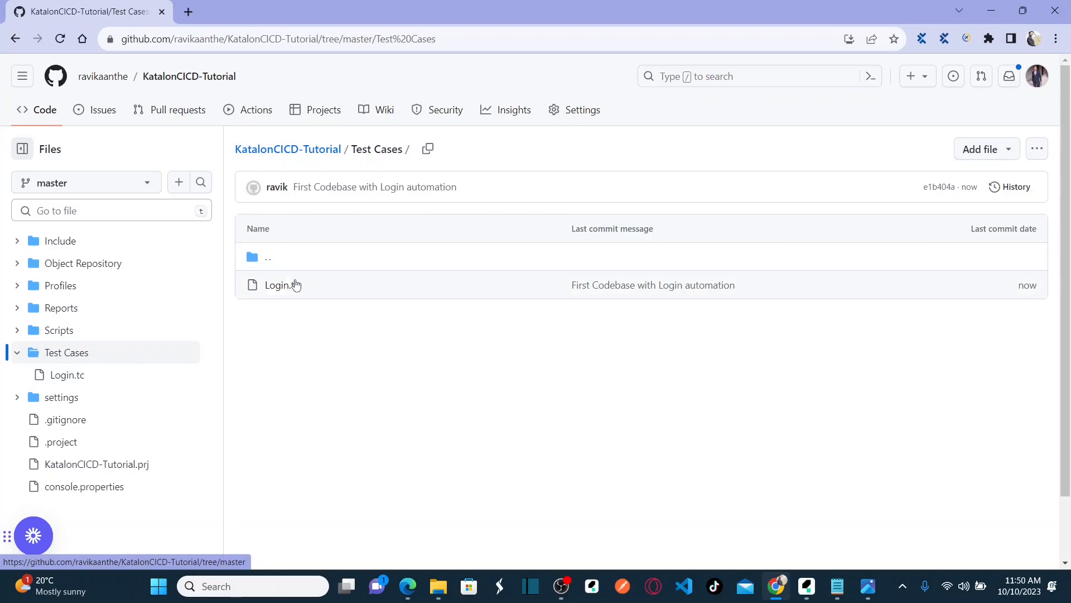
{"action": "left_click", "coordinate": [274, 295]}
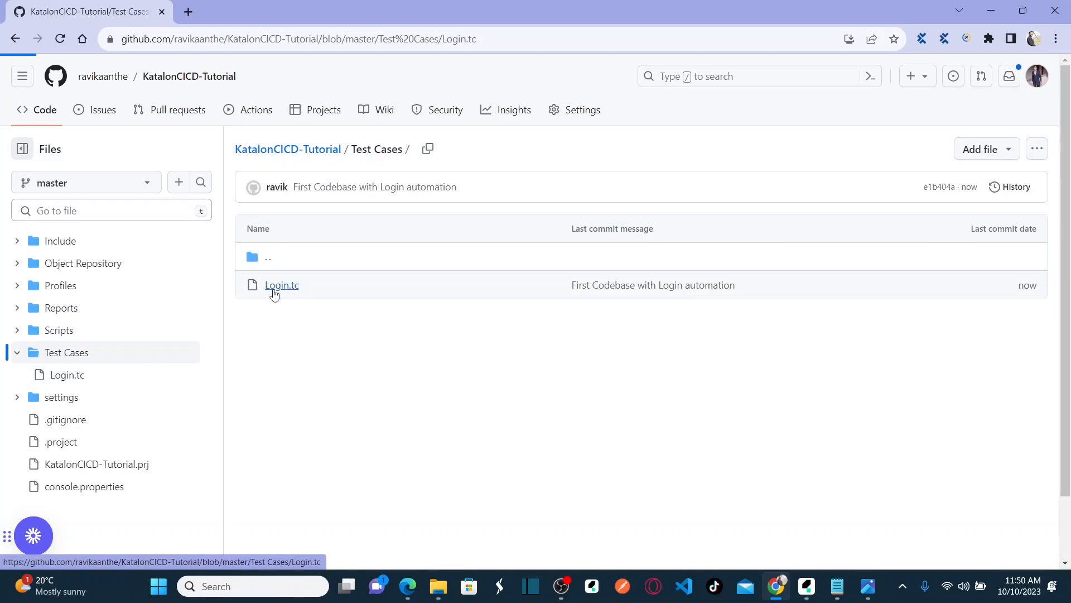
Compare the Page_CURA Healthcare Service objects on GitHub with those in Katalon Studio, and return to the repository's root in Chrome.
{"action": "left_click", "coordinate": [35, 316]}
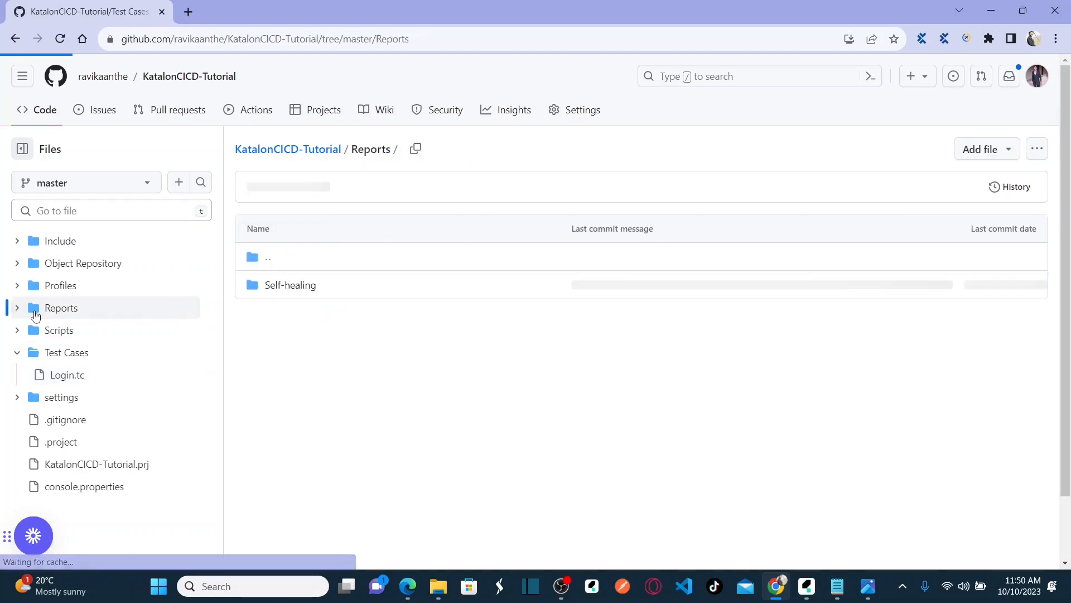
{"action": "left_click", "coordinate": [67, 270]}
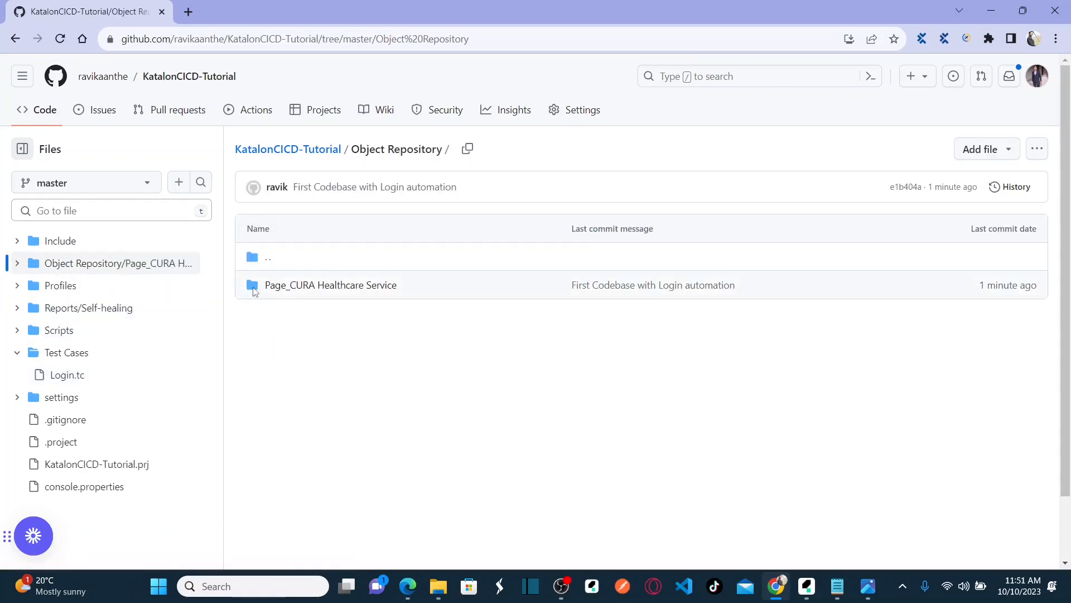
{"action": "left_click", "coordinate": [296, 292]}
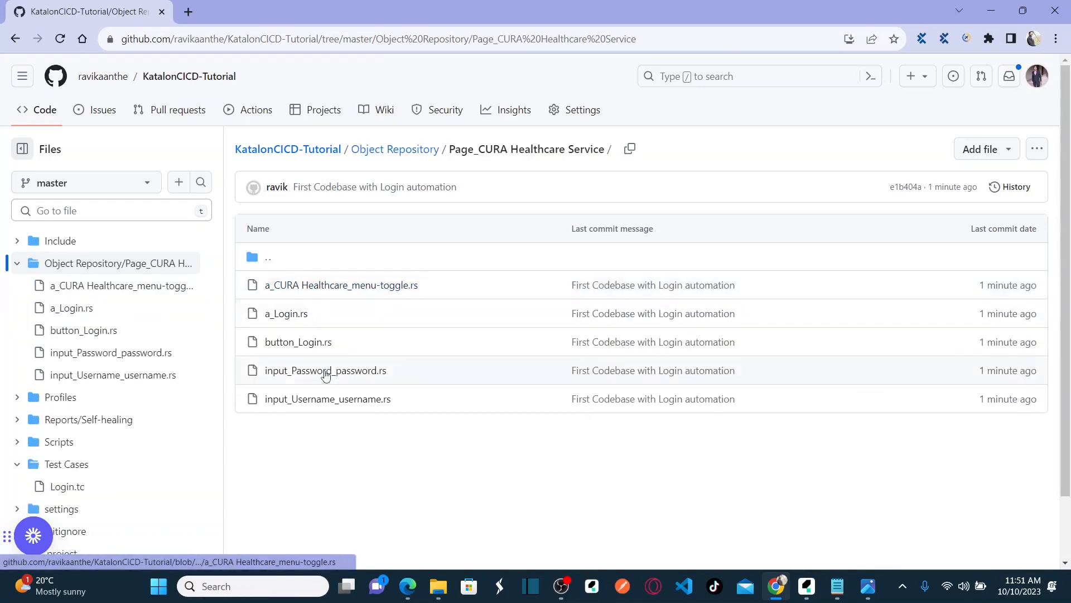
{"action": "key", "text": "alt+Tab"}
{"action": "left_click", "coordinate": [41, 156]}
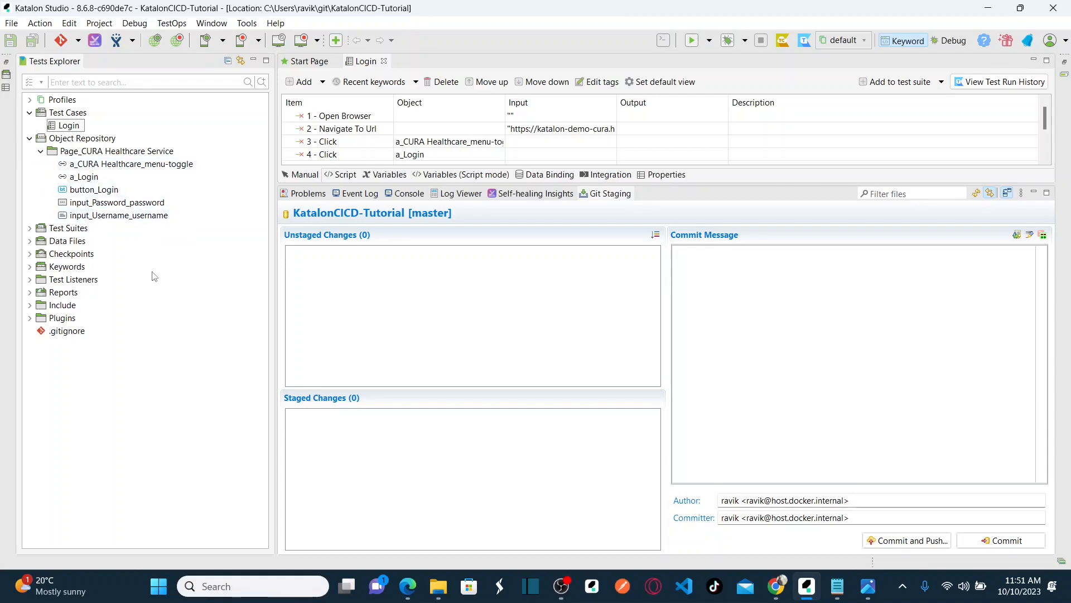
{"action": "key", "text": "alt+Tab"}
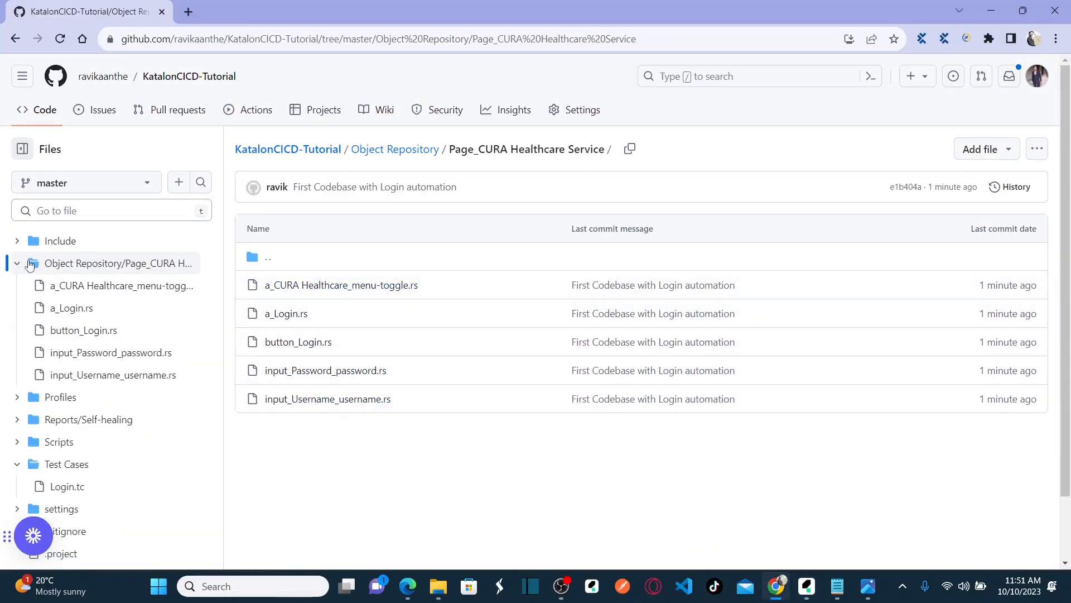
{"action": "left_click", "coordinate": [17, 264]}
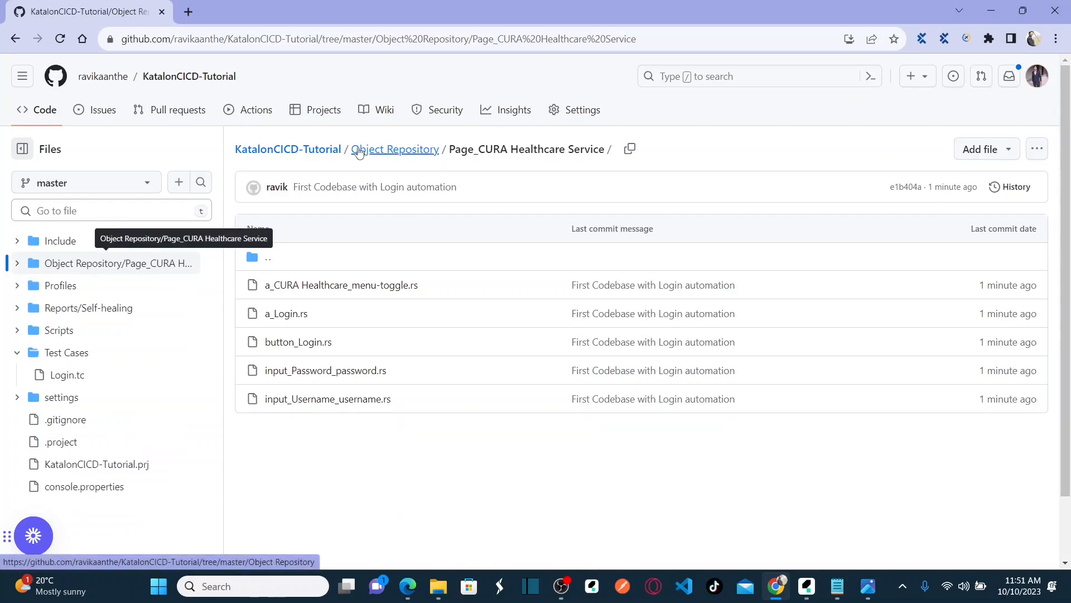
{"action": "left_click", "coordinate": [319, 152]}
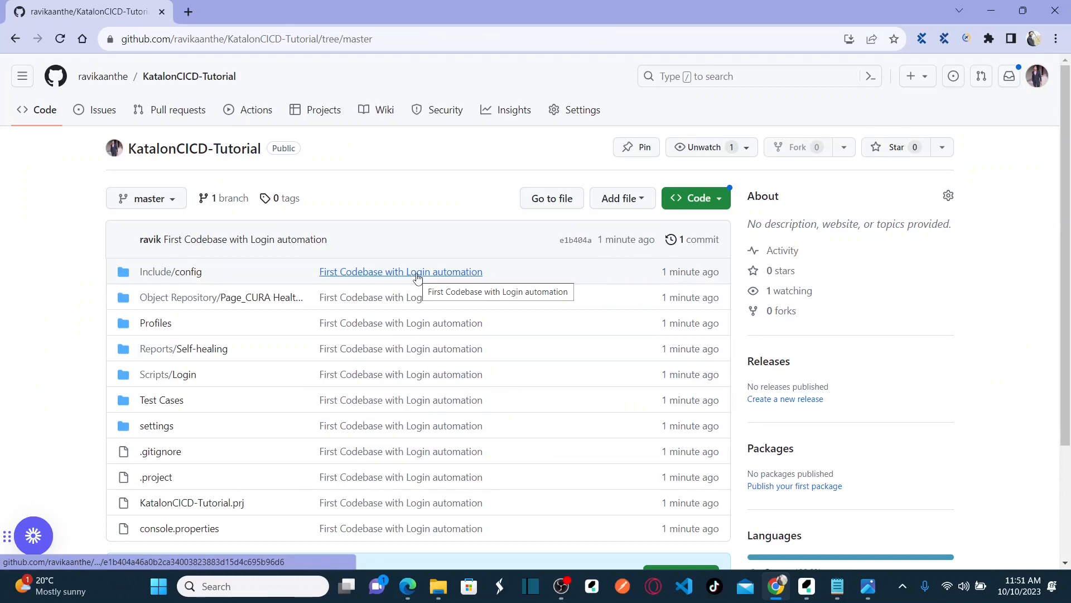
Switch to Katalon Studio, enlarge the test case editor area and delete the Login test case.
{"action": "key", "text": "alt+Tab"}
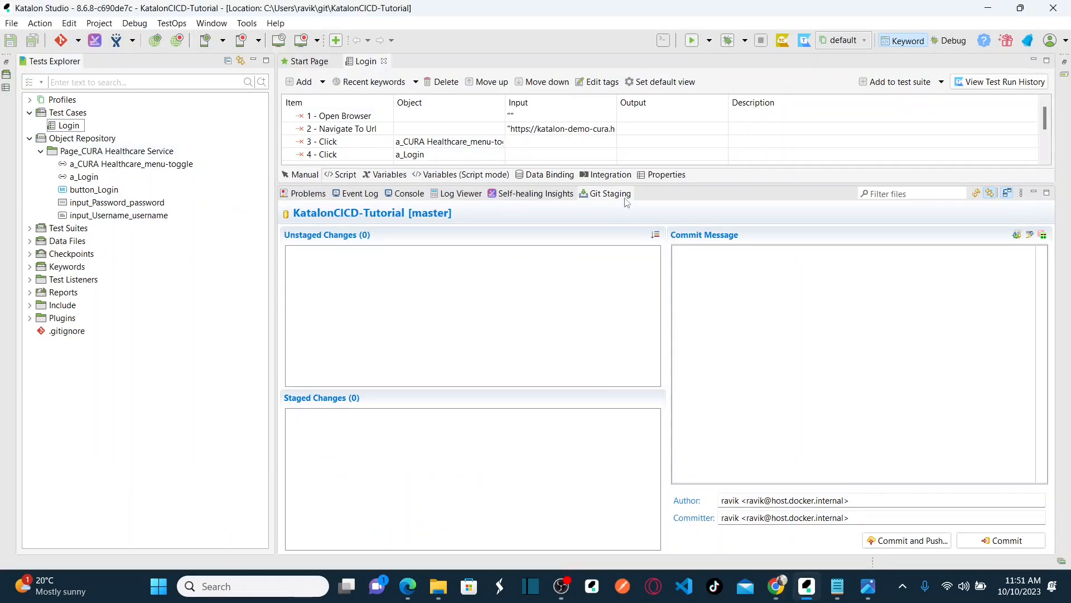
{"action": "left_click", "coordinate": [679, 192]}
{"action": "left_click_drag", "start_coordinate": [680, 203], "coordinate": [675, 307]}
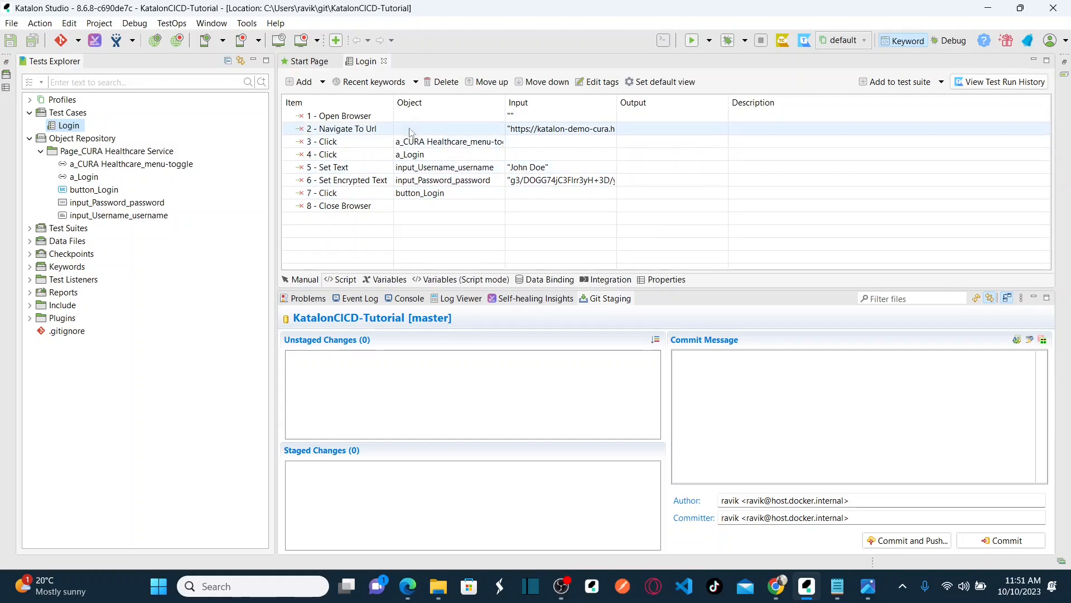
{"action": "right_click", "coordinate": [68, 128]}
{"action": "left_click", "coordinate": [127, 235]}
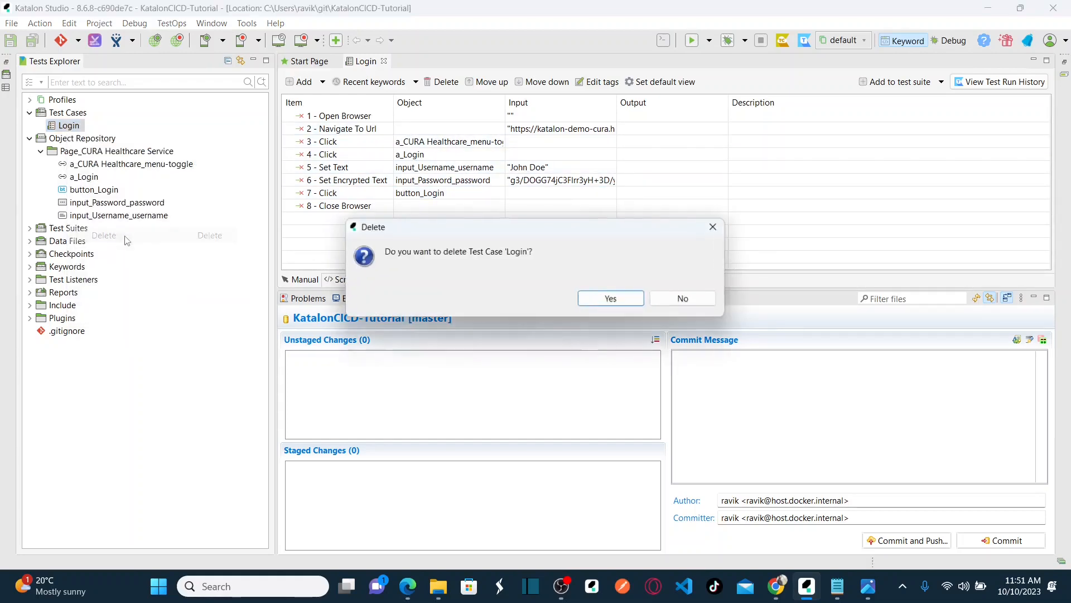
{"action": "left_click", "coordinate": [616, 298]}
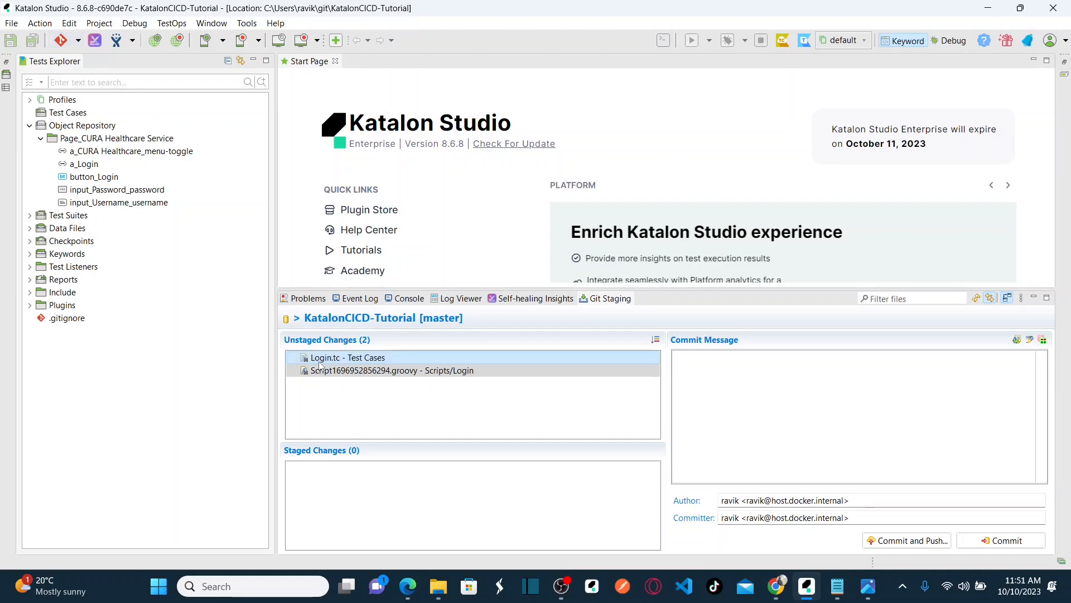
Stage the deleted Login test case and script files, then commit and push them with the message "Removed Login Test Case".
{"action": "left_click_drag", "start_coordinate": [322, 367], "coordinate": [361, 498]}
{"action": "left_click", "coordinate": [800, 377]}
{"action": "type", "text": "Removed Login Test Case"}
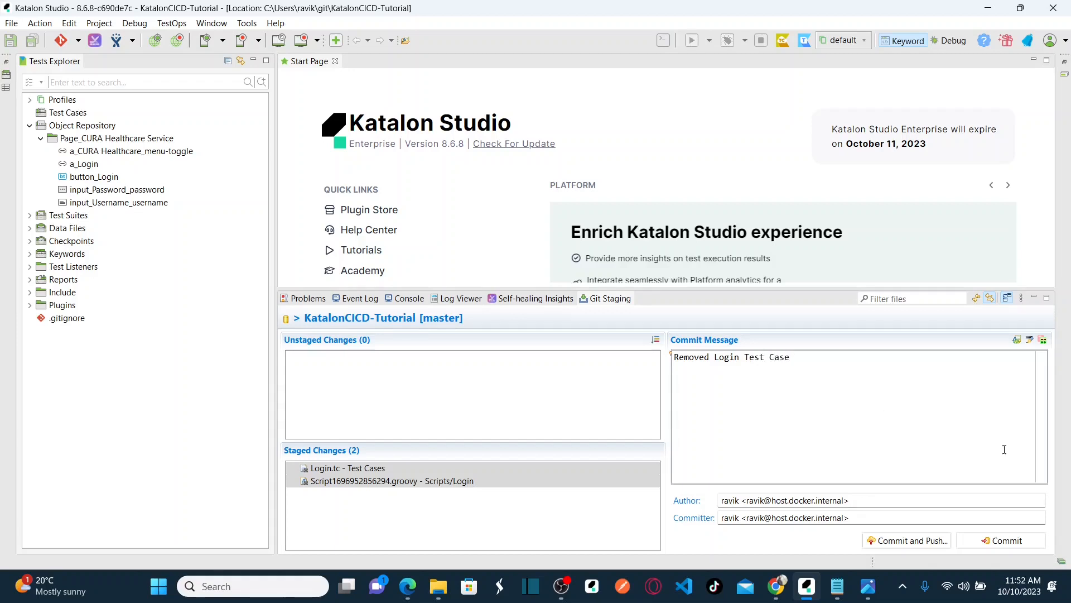
{"action": "left_click", "coordinate": [906, 540]}
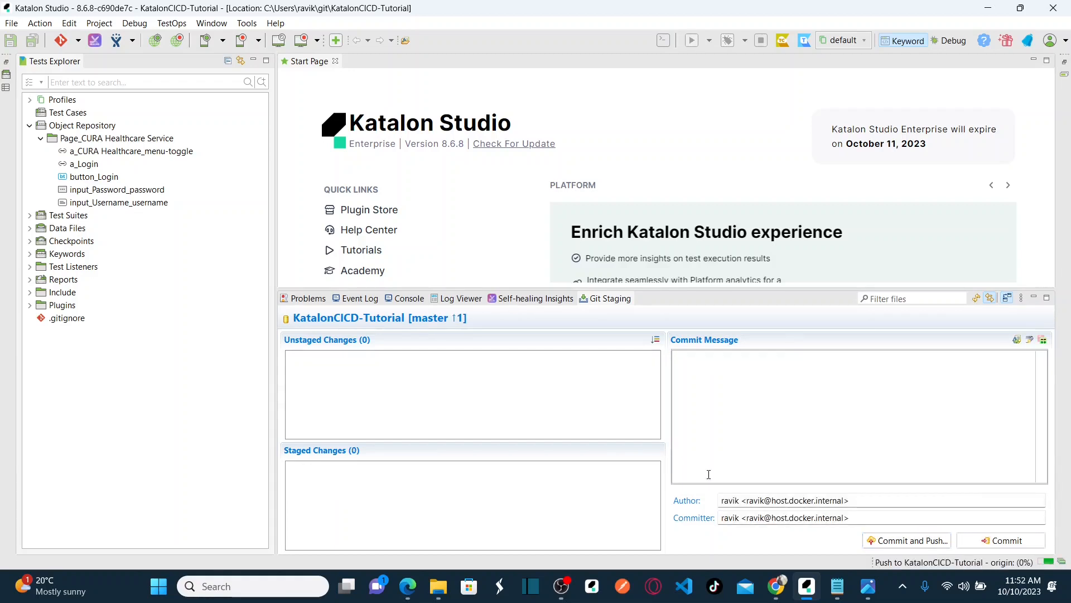
Switch to Chrome, reload the GitHub repository and compare its folders with the project in Katalon Studio.
{"action": "key", "text": "alt+Tab"}
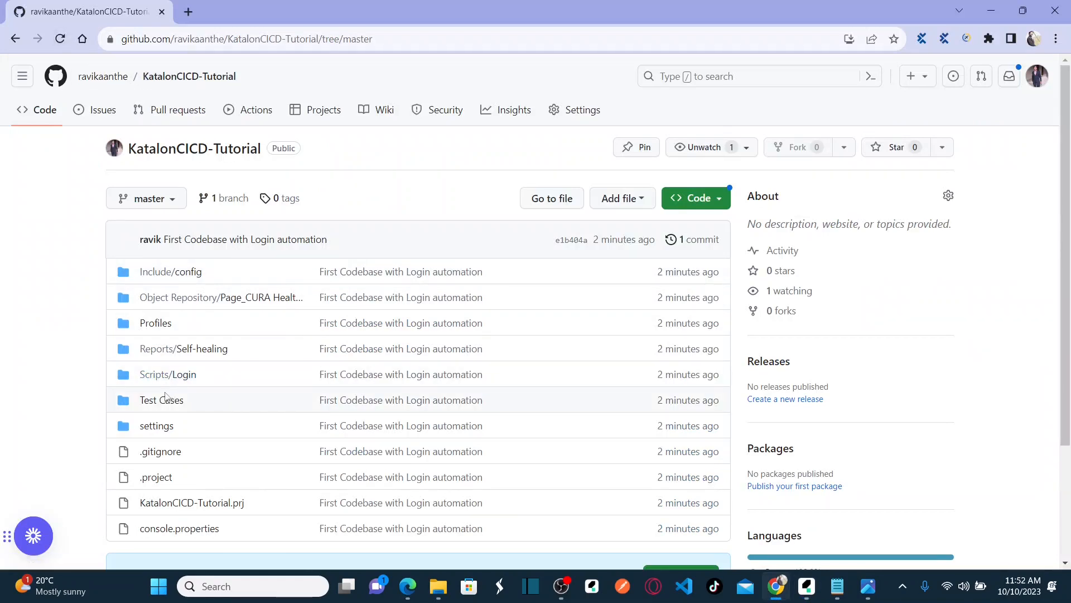
{"action": "left_click", "coordinate": [62, 39]}
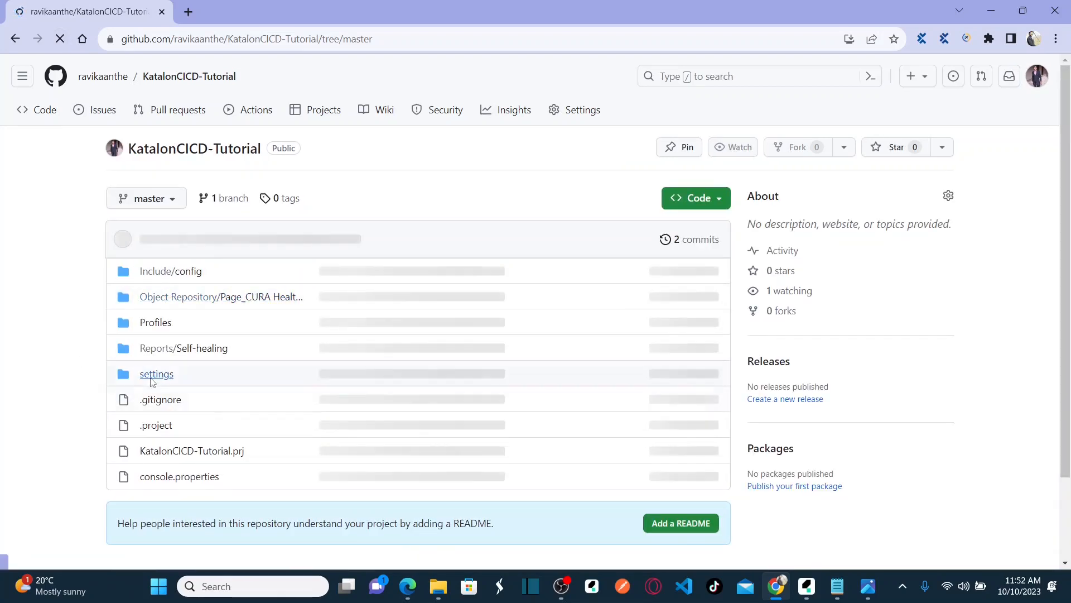
{"action": "key", "text": "alt+Tab"}
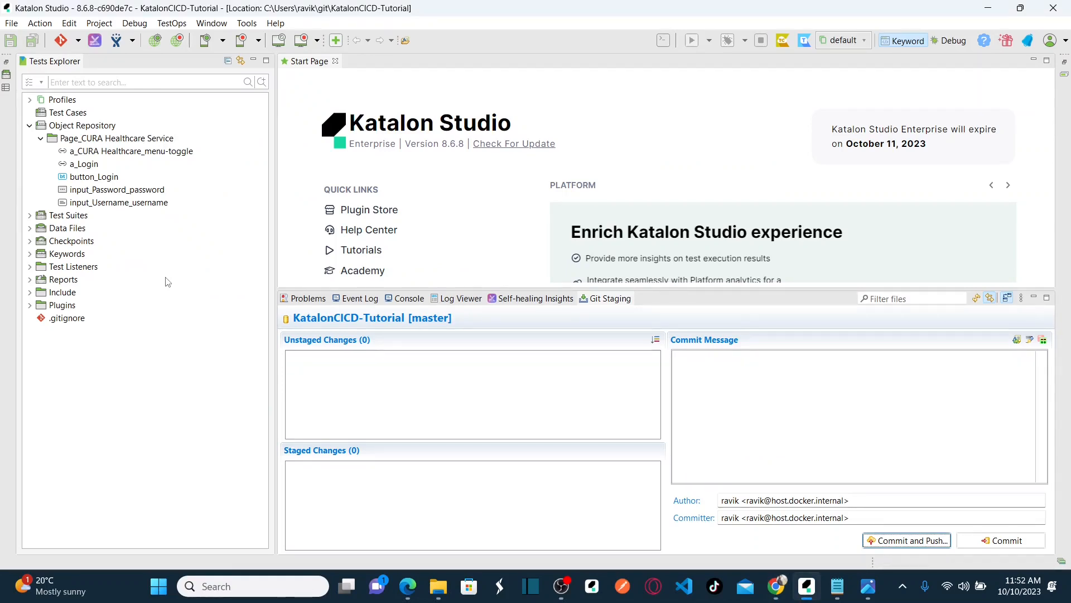
{"action": "key", "text": "alt+Tab"}
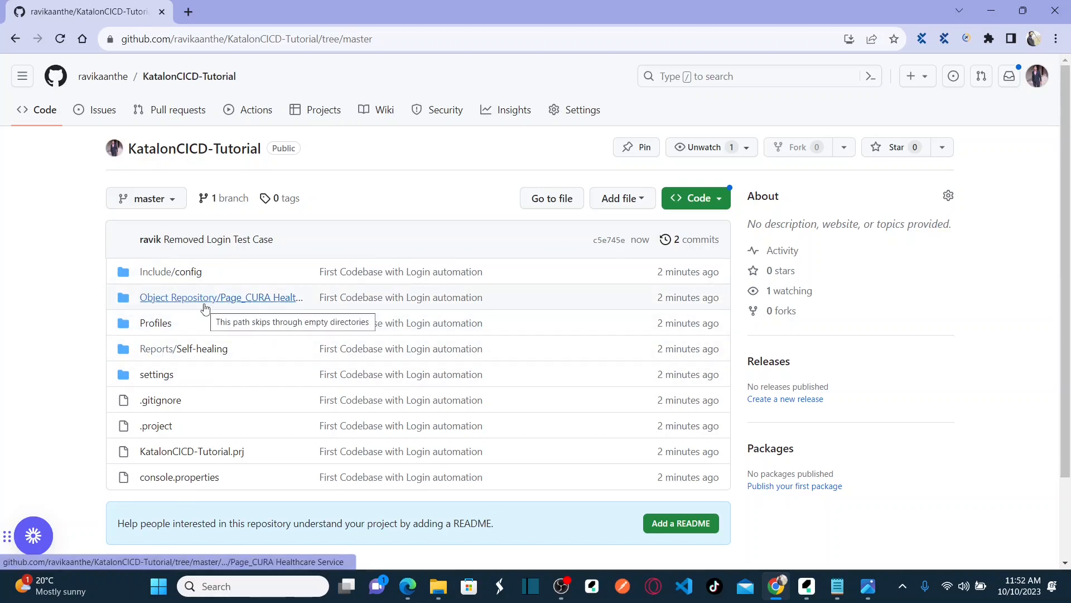
Open .gitignore in the GitHub repository for editing and remove its ".svn/" line.
{"action": "left_click", "coordinate": [161, 401]}
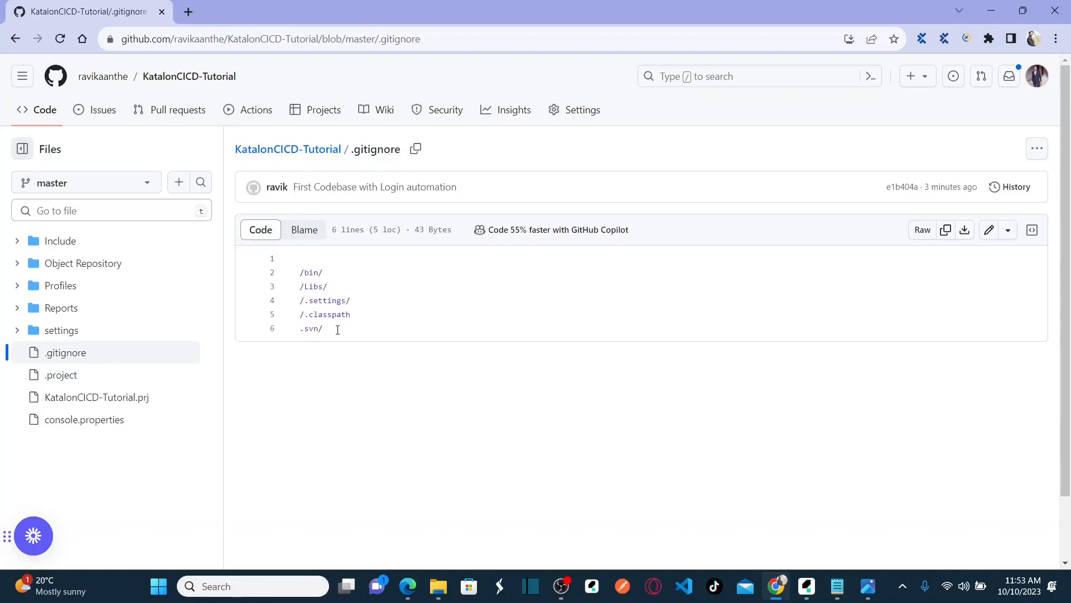
{"action": "left_click", "coordinate": [301, 329], "text": "shift"}
{"action": "left_click", "coordinate": [988, 230]}
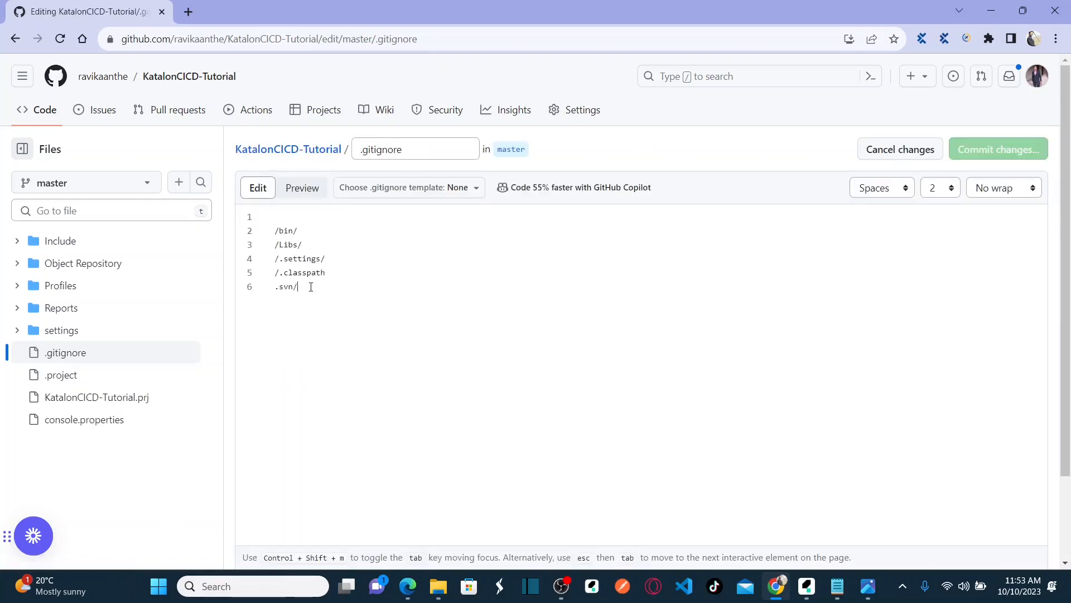
{"action": "triple_click", "coordinate": [277, 287]}
{"action": "key", "text": "BackSpace"}
{"action": "key", "text": "BackSpace"}
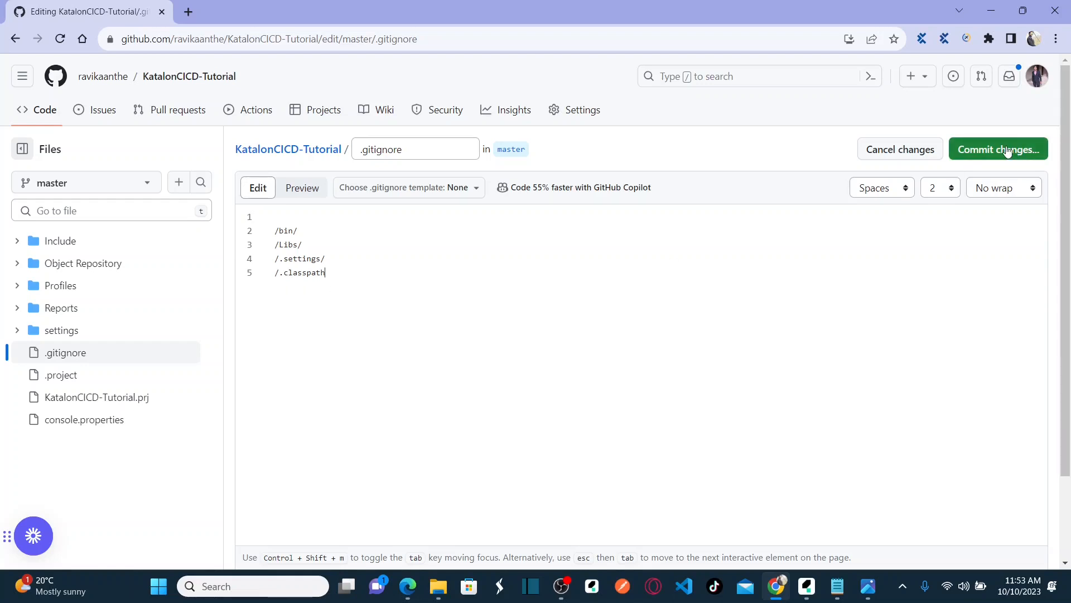
Commit the edit directly to the master branch with the message "Update .gitignore" and return to the repository's root.
{"action": "left_click", "coordinate": [999, 150]}
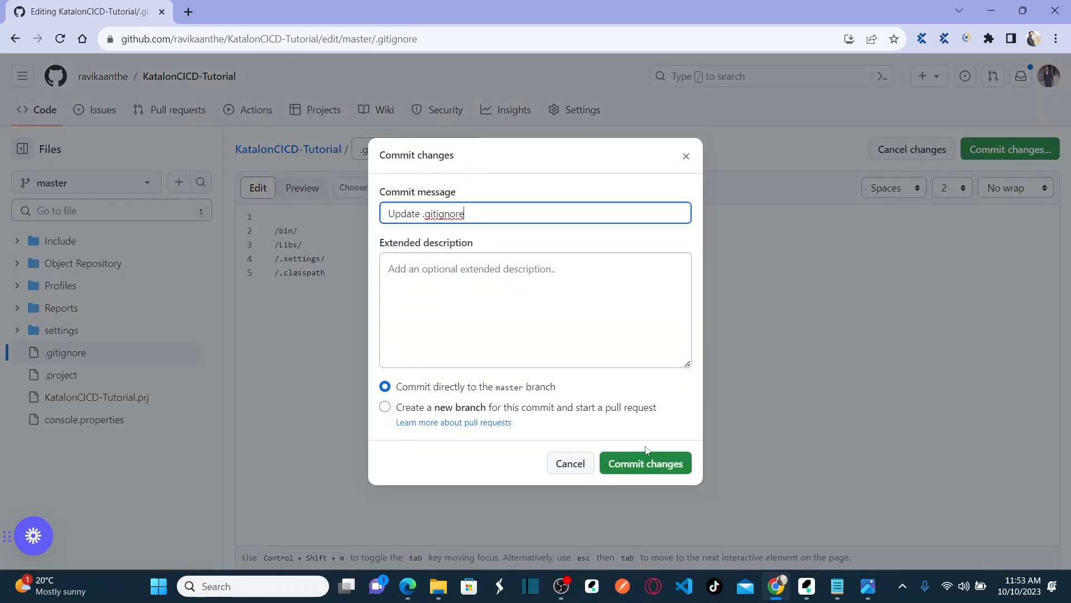
{"action": "left_click", "coordinate": [650, 464]}
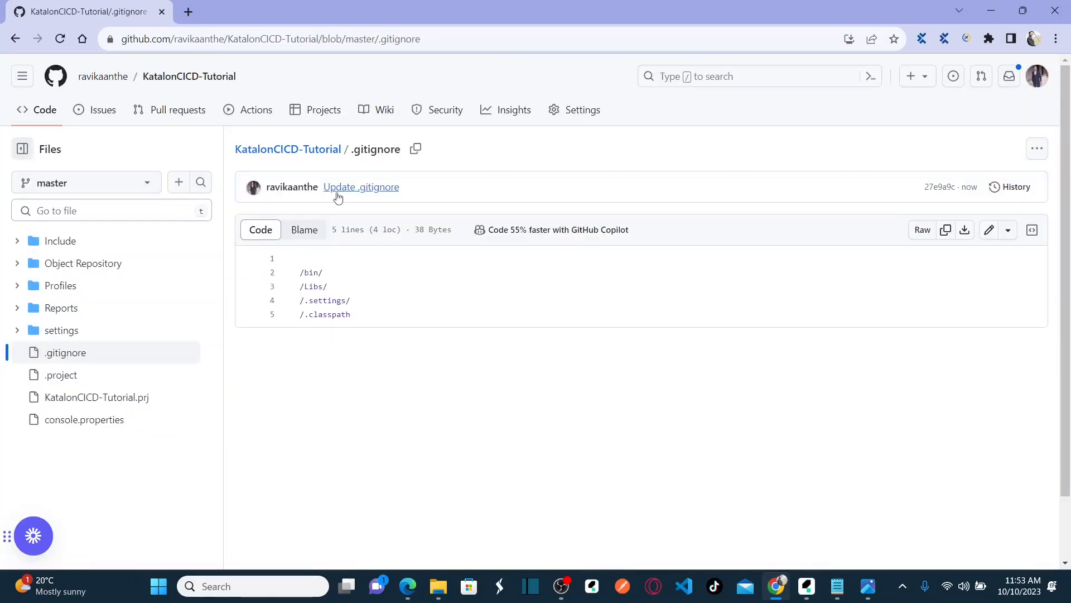
{"action": "left_click", "coordinate": [272, 156]}
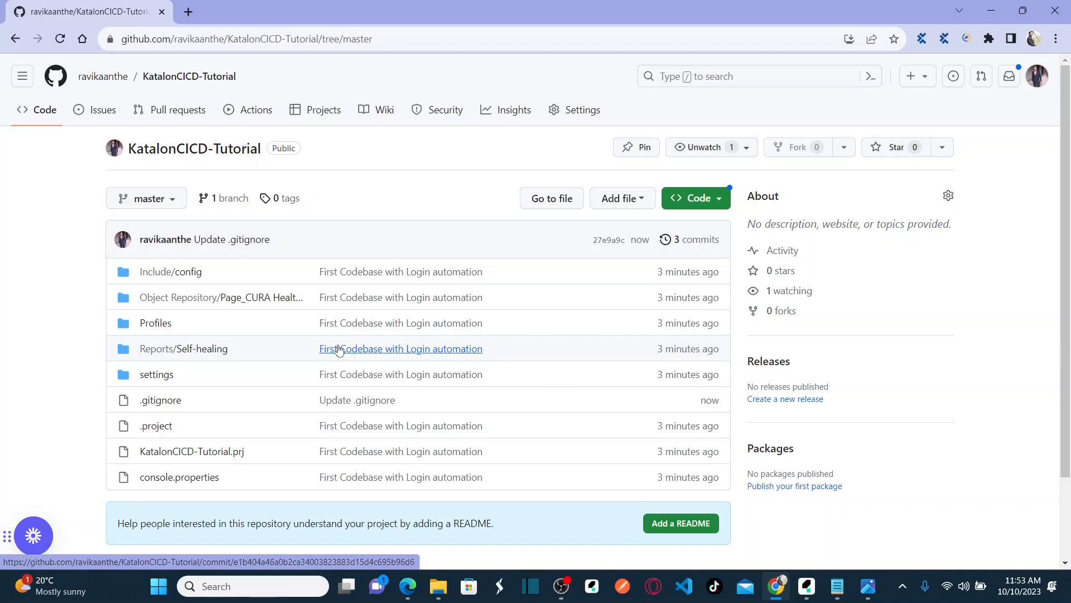
Switch to Katalon Studio, view the local .gitignore and close it, and go back to the GitHub repository in Chrome.
{"action": "key", "text": "alt+Tab"}
{"action": "double_click", "coordinate": [75, 322]}
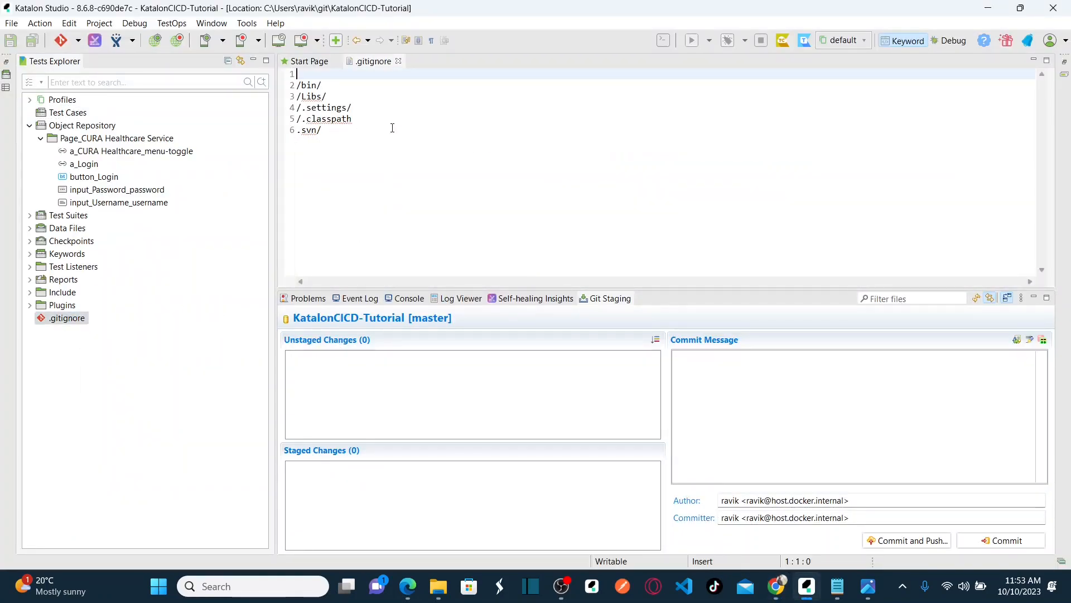
{"action": "left_click", "coordinate": [399, 61]}
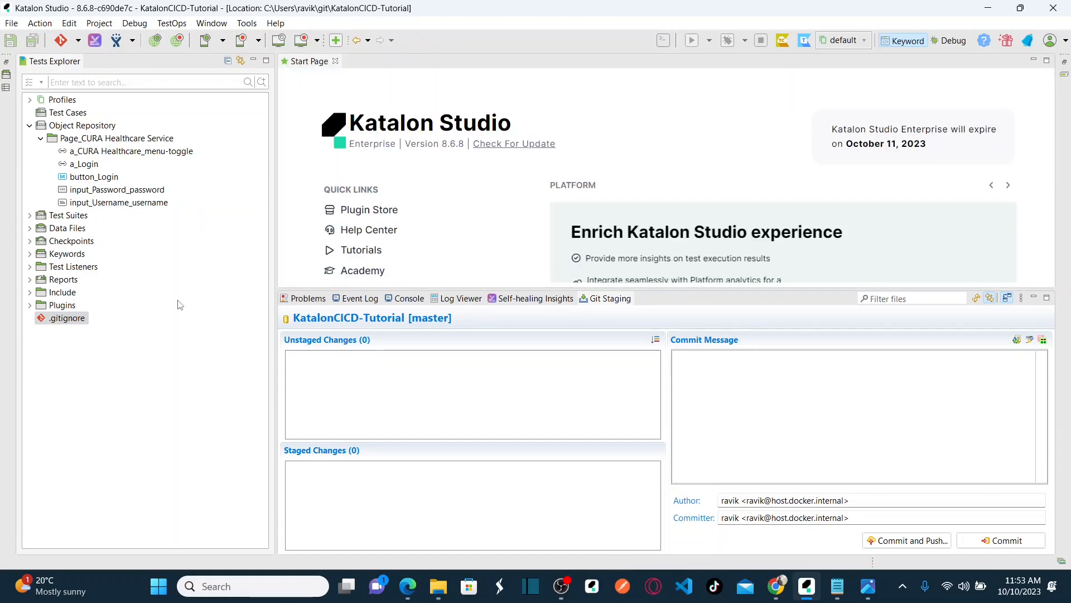
{"action": "key", "text": "alt+Tab"}
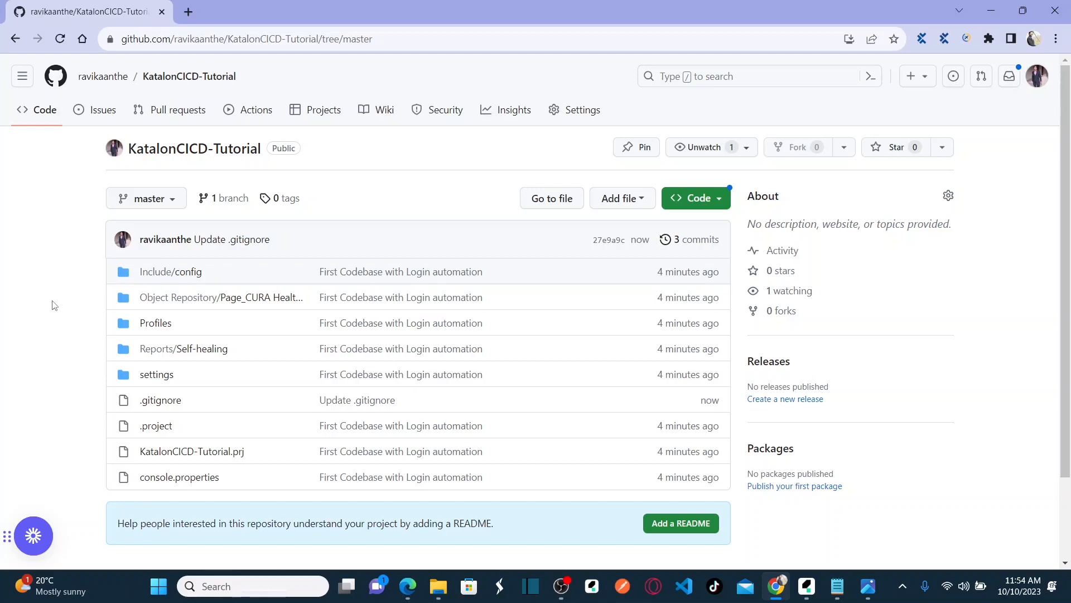
Switch to Katalon Studio, pull the remote master branch and review the "Update .gitignore" commit in the pull result.
{"action": "key", "text": "alt+Tab"}
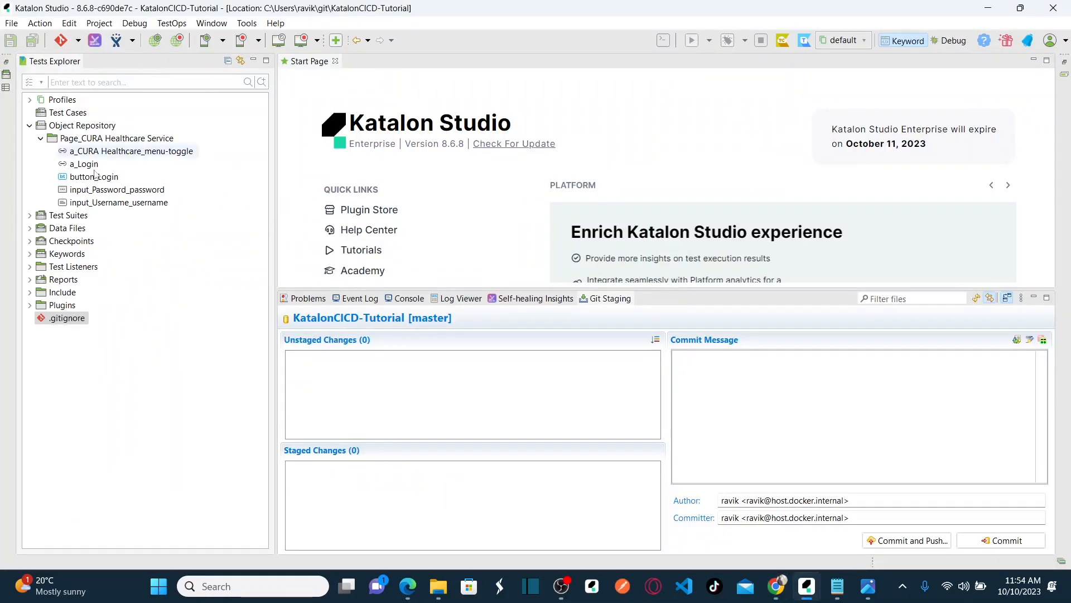
{"action": "left_click", "coordinate": [79, 41]}
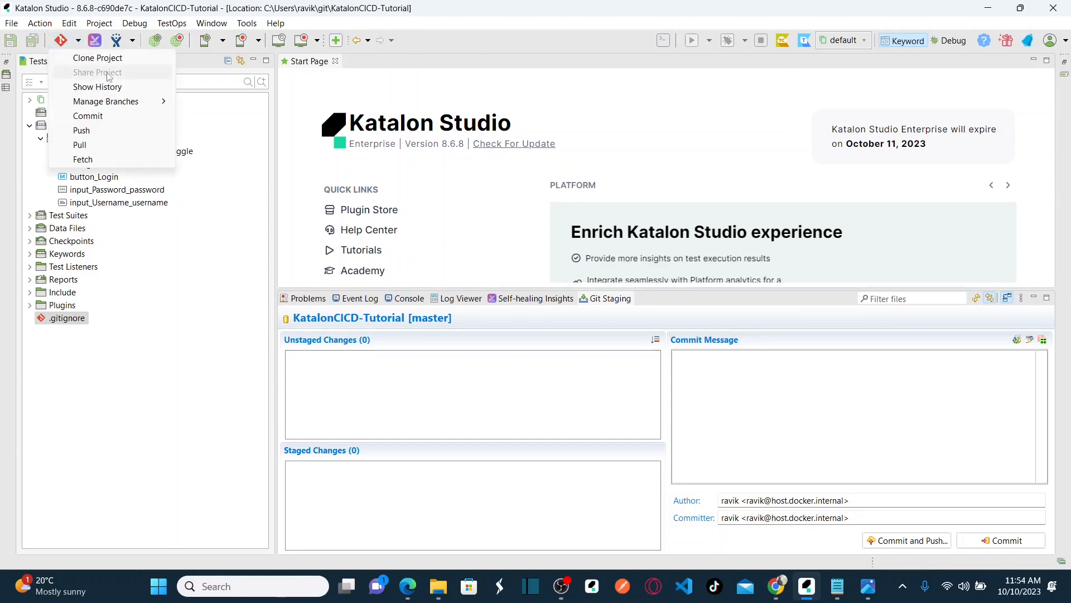
{"action": "left_click", "coordinate": [112, 152]}
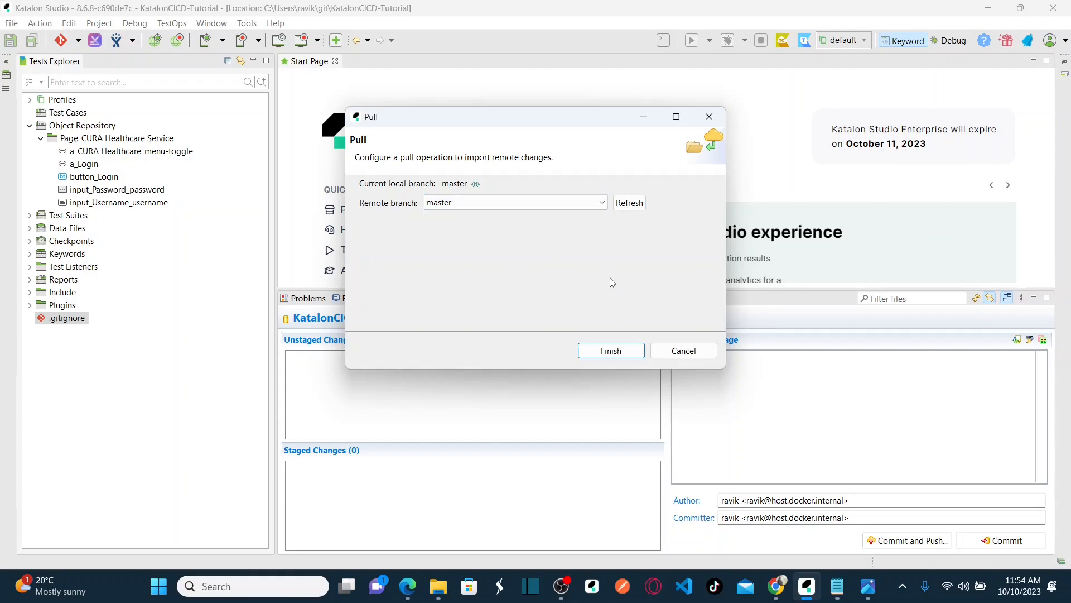
{"action": "left_click", "coordinate": [611, 350]}
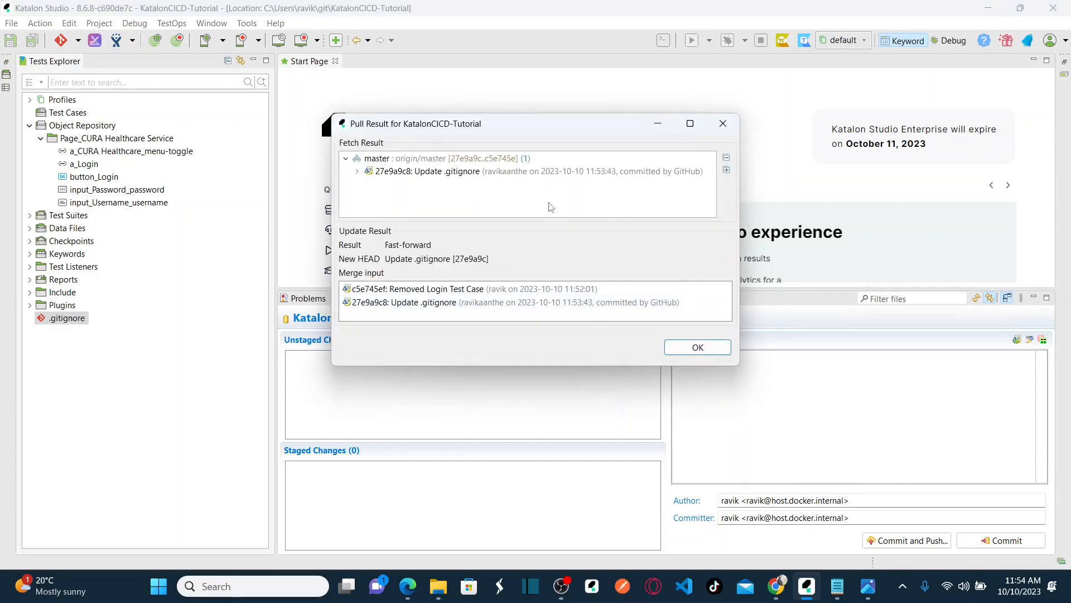
{"action": "left_click", "coordinate": [580, 173]}
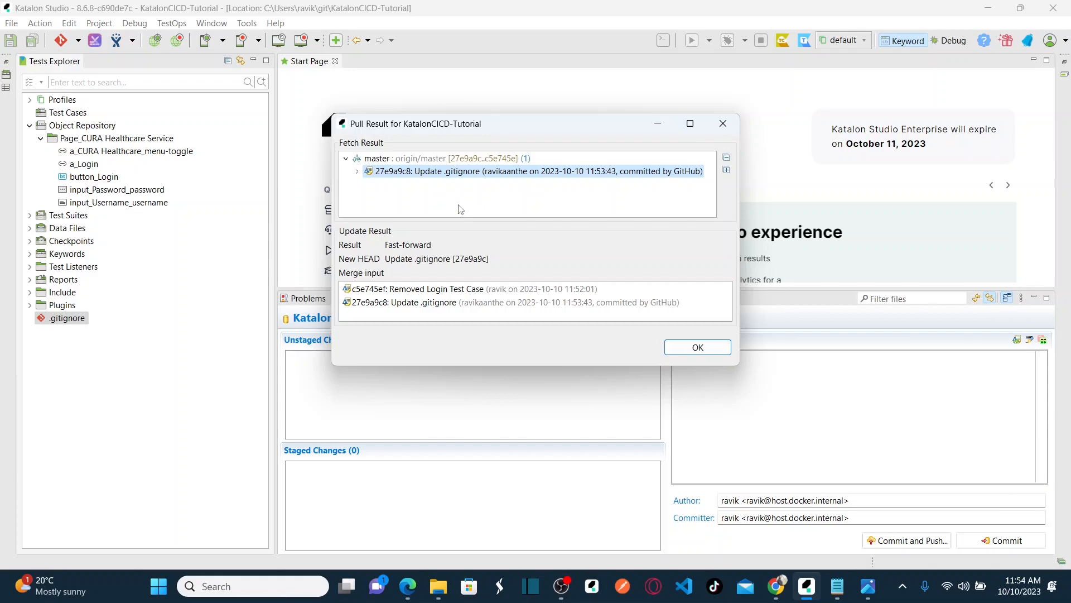
{"action": "left_click", "coordinate": [685, 355]}
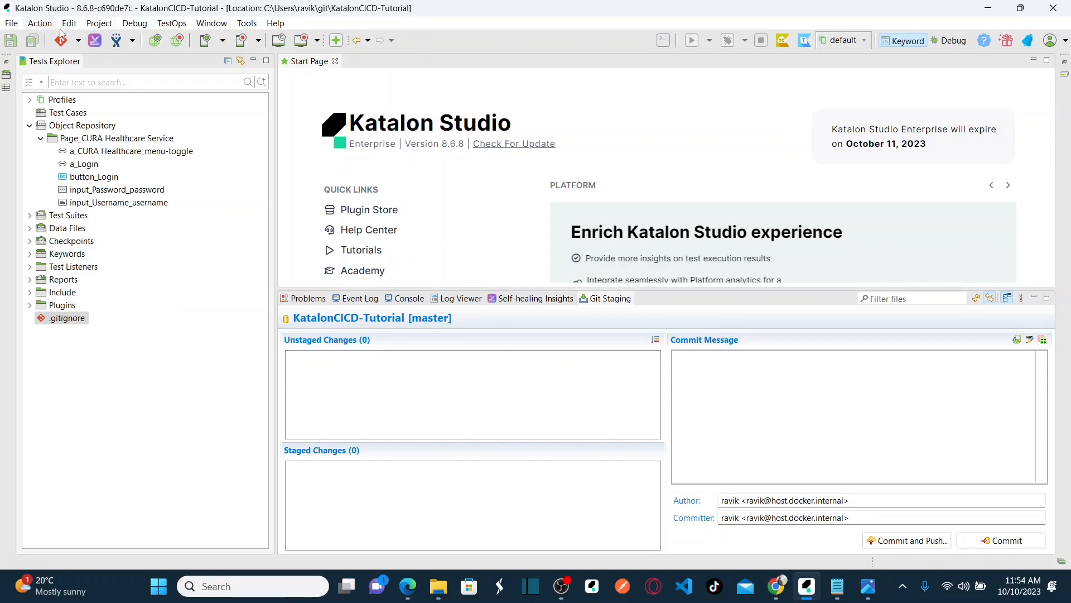
Check out the local master branch in Katalon Studio.
{"action": "left_click", "coordinate": [78, 45]}
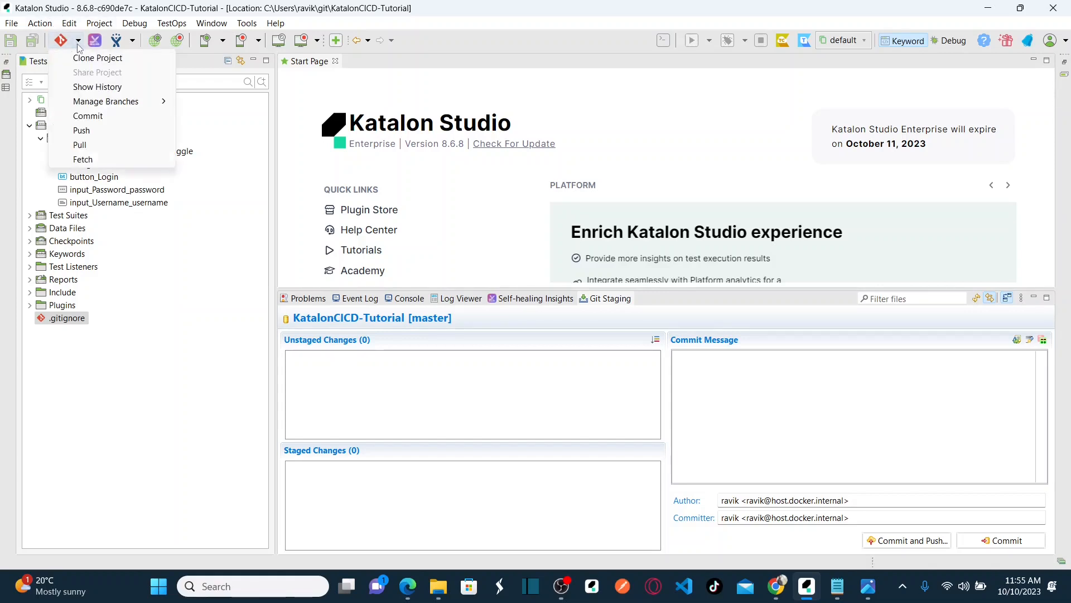
{"action": "mouse_move", "coordinate": [151, 108]}
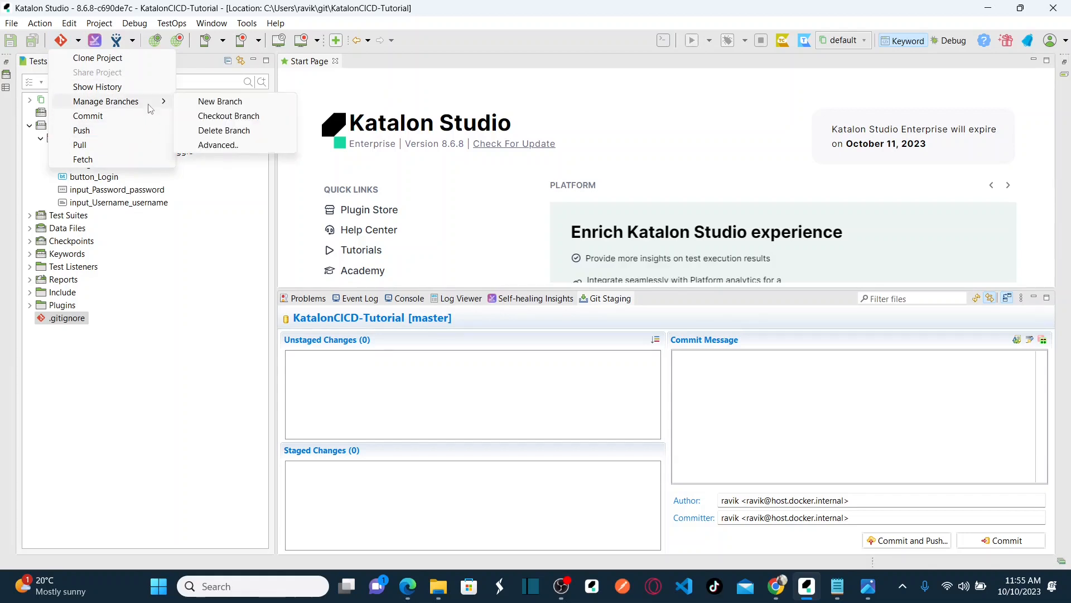
{"action": "left_click", "coordinate": [229, 116]}
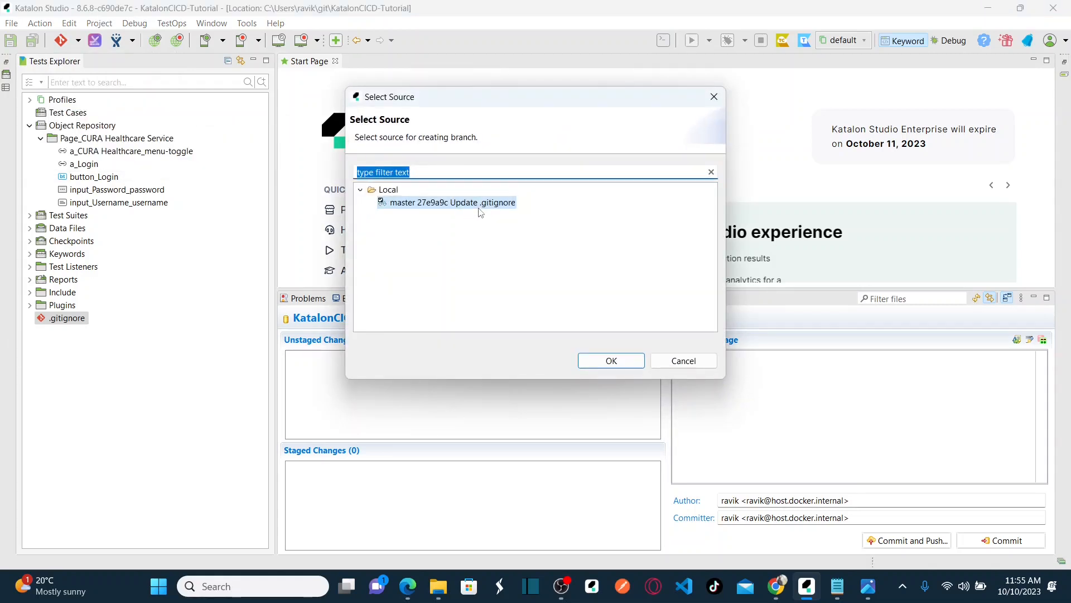
{"action": "left_click", "coordinate": [479, 205]}
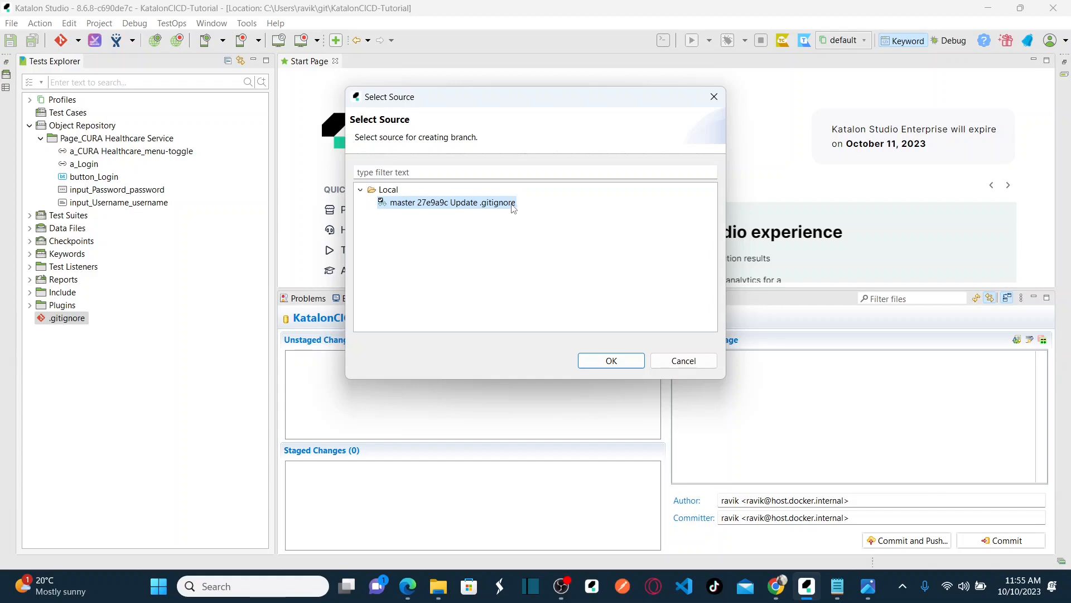
{"action": "left_click", "coordinate": [612, 361]}
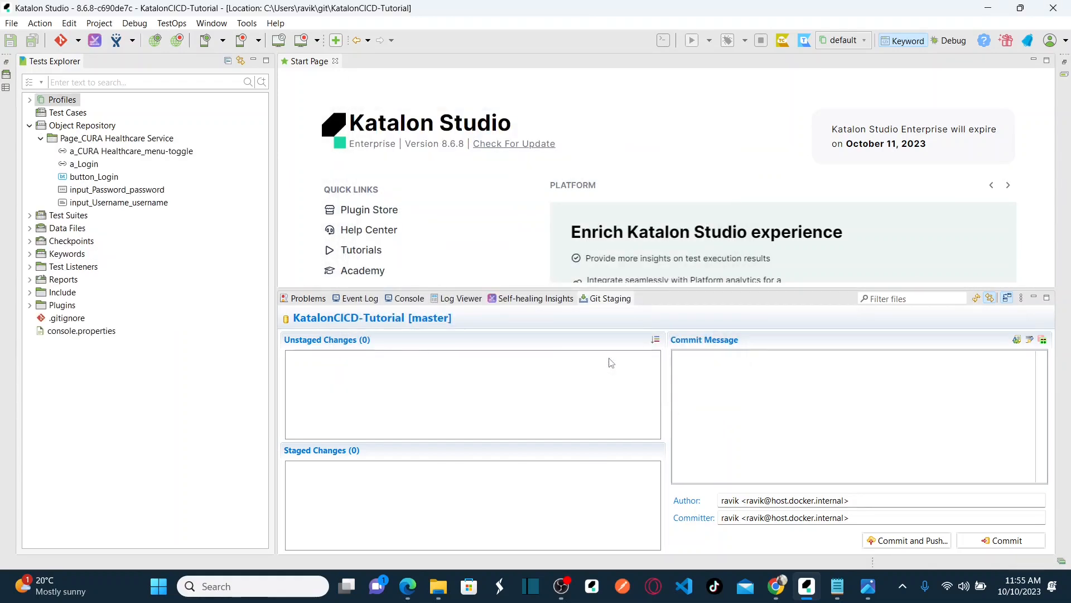
Open the pulled .gitignore in Katalon Studio and compare the project with the GitHub repository in Chrome.
{"action": "double_click", "coordinate": [74, 322]}
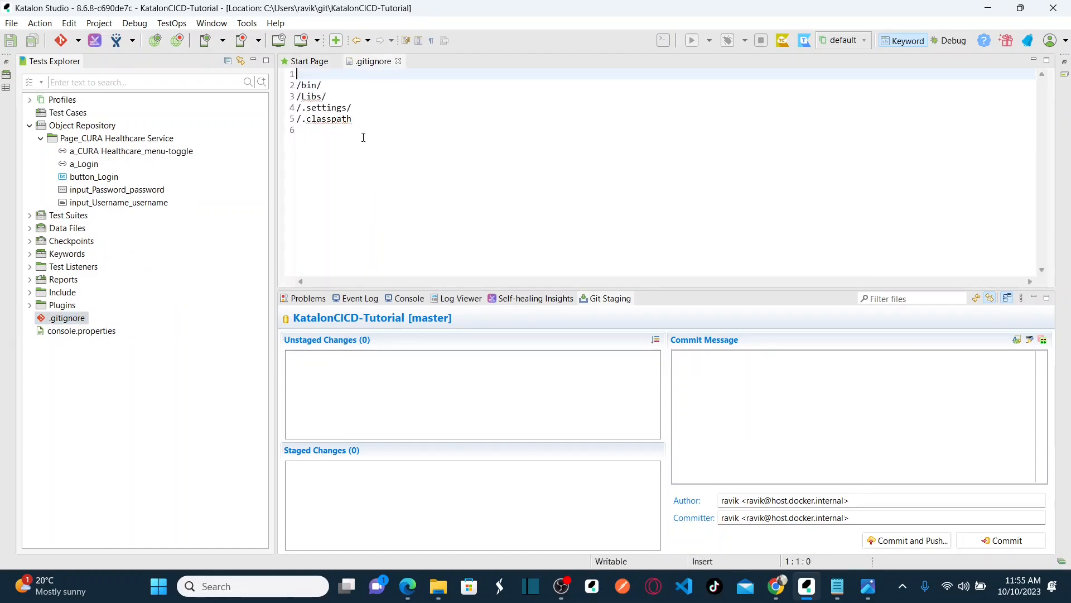
{"action": "key", "text": "alt+Tab"}
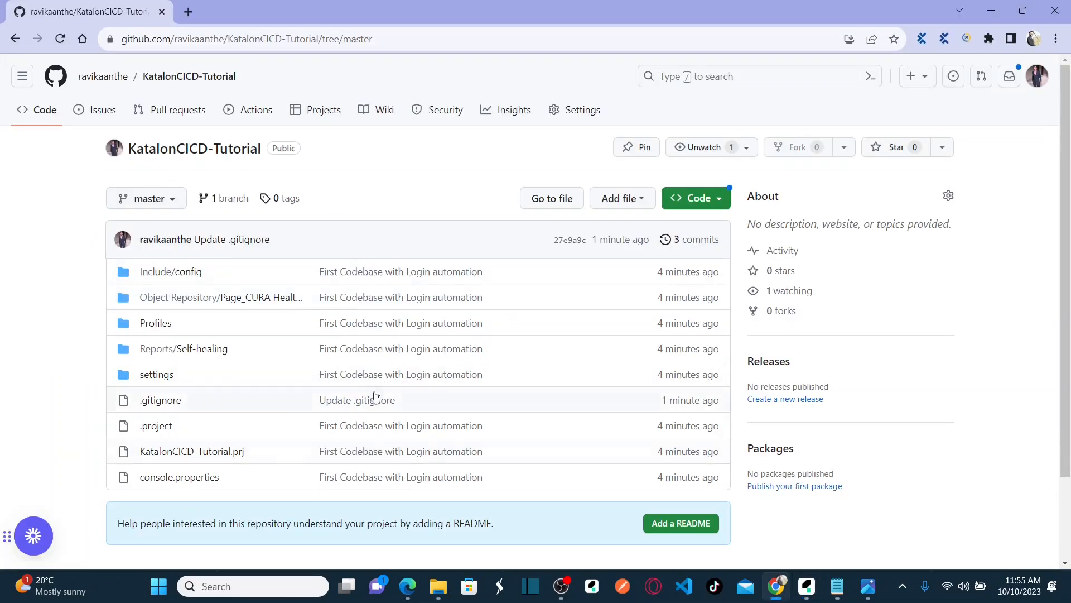
{"action": "key", "text": "alt+Tab"}
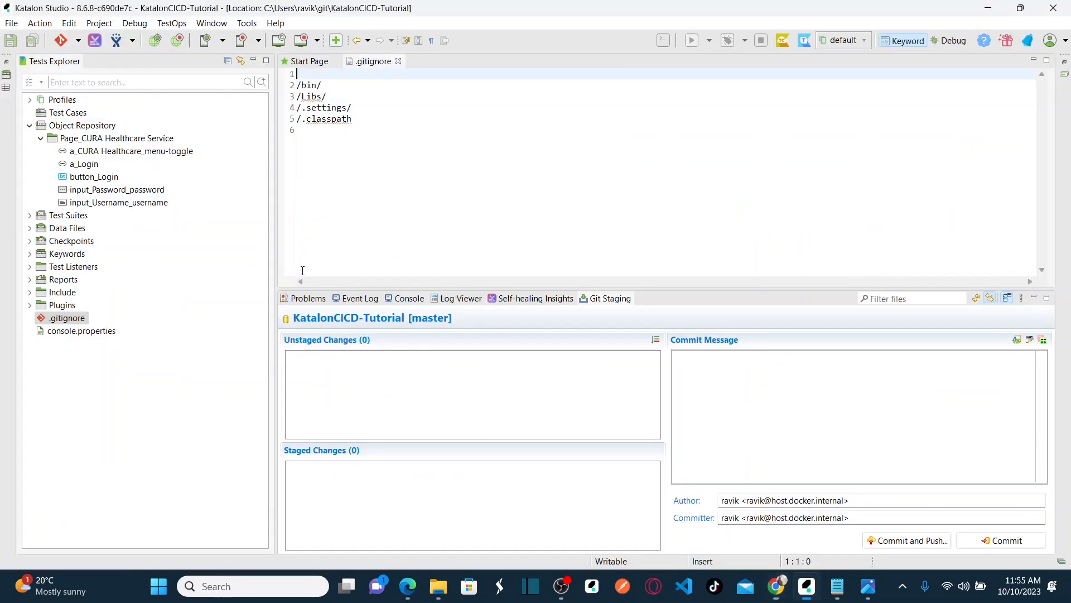
{"action": "key", "text": "alt+Tab"}
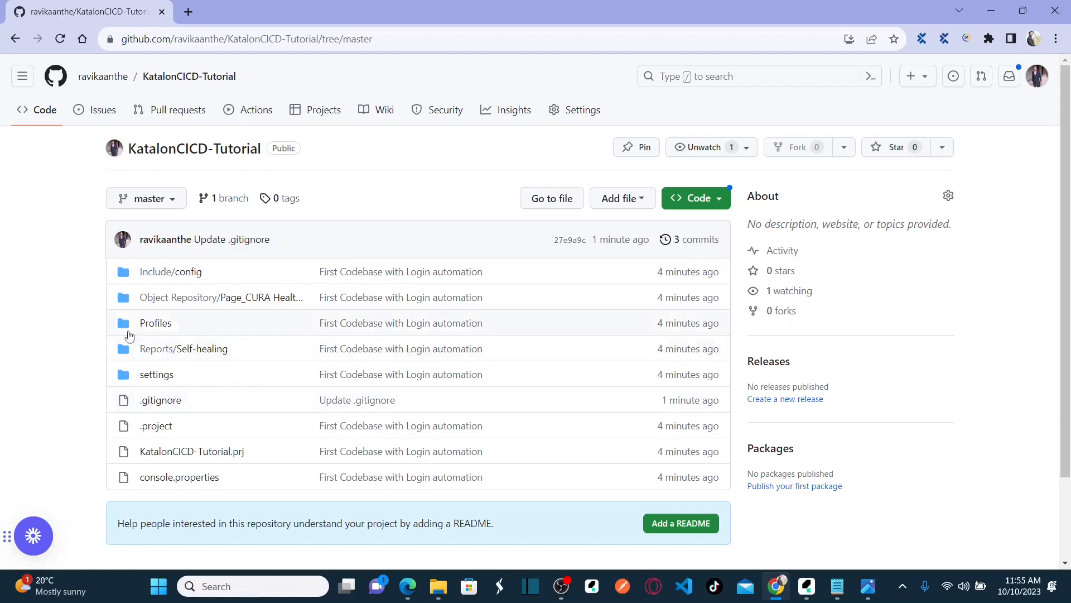
{"action": "key", "text": "alt+Tab"}
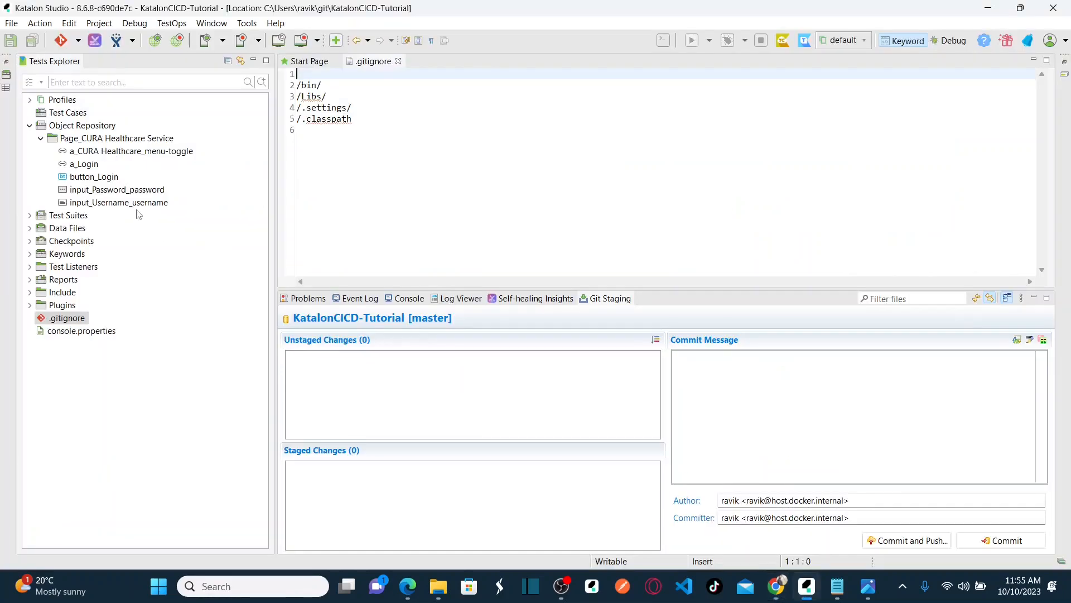
Create a new test case named Login under Test Cases.
{"action": "left_click", "coordinate": [67, 114]}
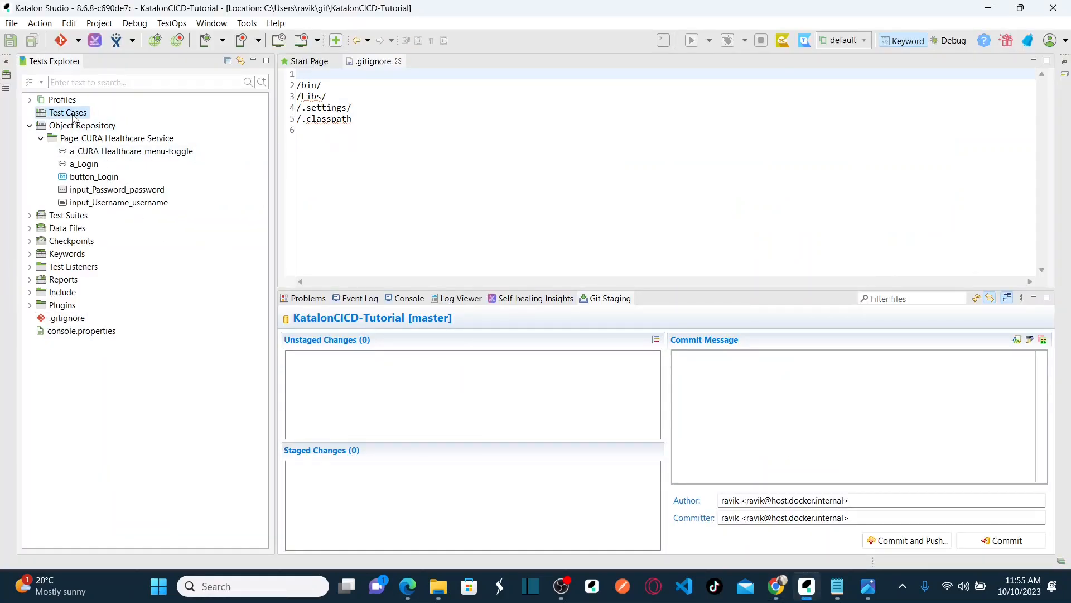
{"action": "right_click", "coordinate": [72, 116]}
{"action": "mouse_move", "coordinate": [232, 123]}
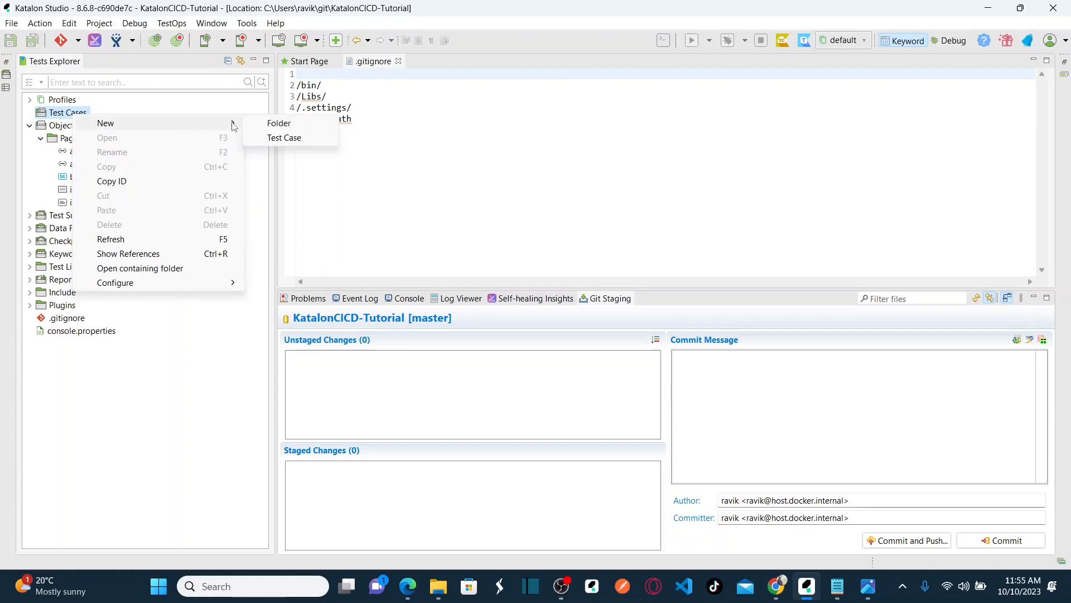
{"action": "left_click", "coordinate": [284, 137]}
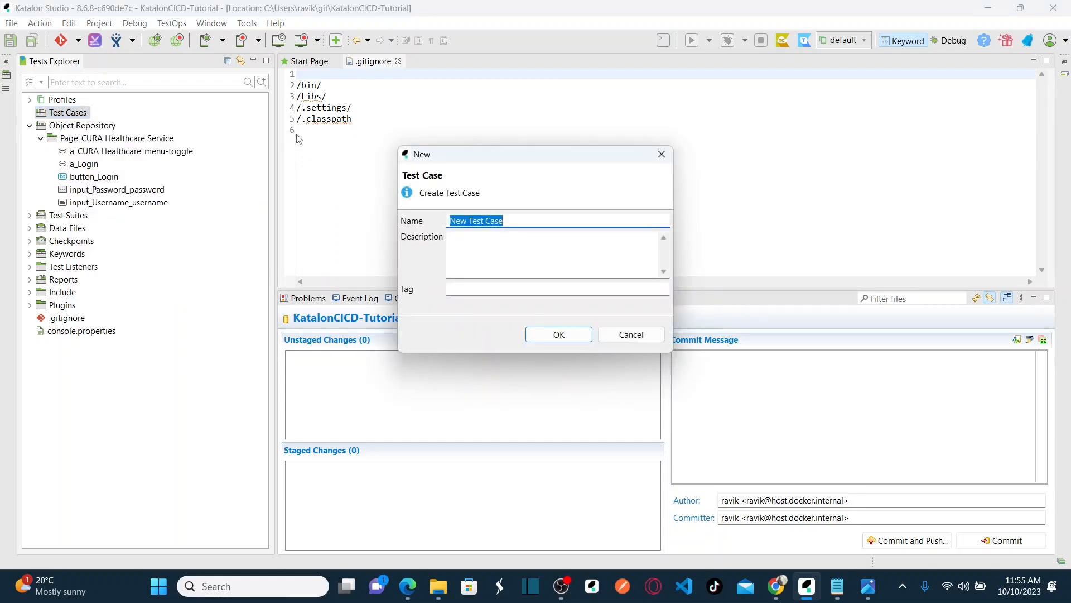
{"action": "type", "text": "Login"}
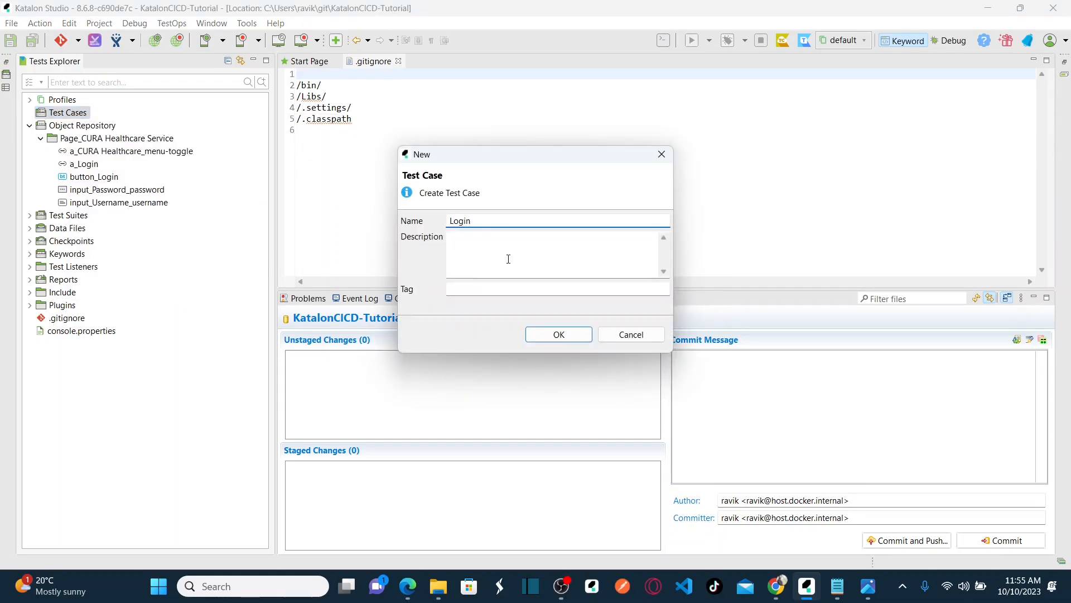
{"action": "left_click", "coordinate": [559, 334]}
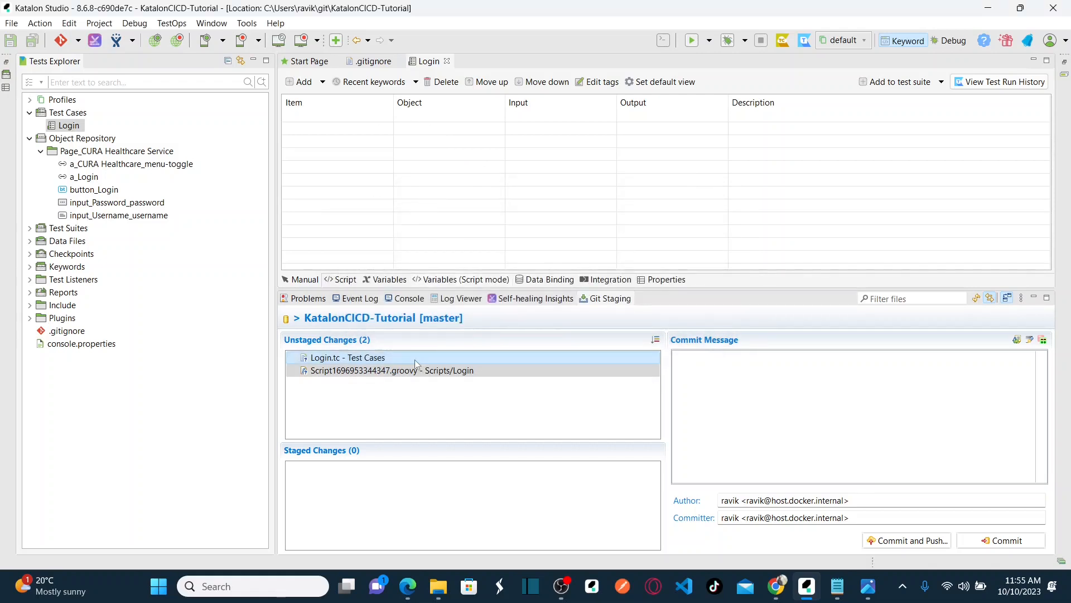
Stage the Login test case and script files, then commit and push them with the message "Created an empty test case folder for Login".
{"action": "left_click_drag", "start_coordinate": [392, 364], "coordinate": [380, 490]}
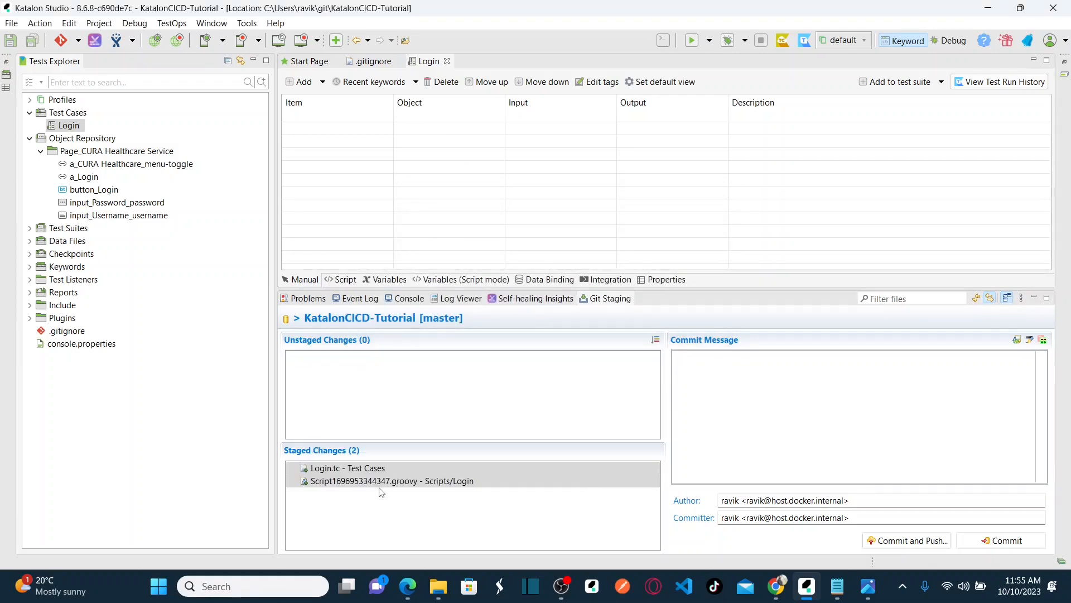
{"action": "left_click", "coordinate": [799, 421]}
{"action": "type", "text": "Created an emplty test"}
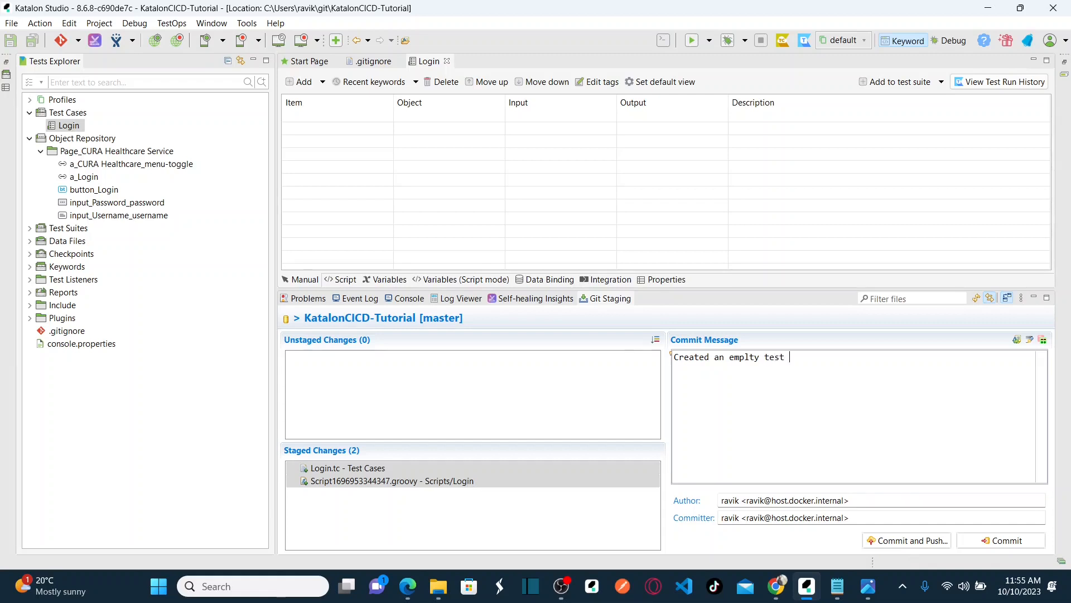
{"action": "key", "text": "BackSpace"}
{"action": "key", "text": "BackSpace"}
{"action": "key", "text": "BackSpace"}
{"action": "key", "text": "BackSpace"}
{"action": "key", "text": "BackSpace"}
{"action": "key", "text": "BackSpace"}
{"action": "key", "text": "BackSpace"}
{"action": "key", "text": "BackSpace"}
{"action": "type", "text": "pty test case fi"}
{"action": "key", "text": "BackSpace"}
{"action": "key", "text": "BackSpace"}
{"action": "type", "text": "or Login"}
{"action": "left_click", "coordinate": [908, 541]}
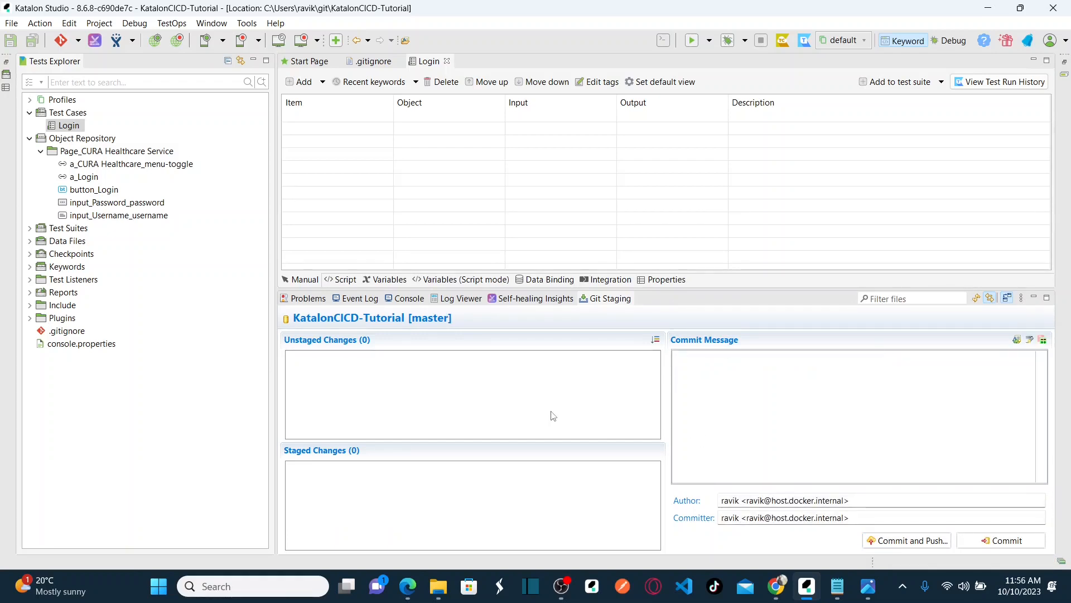
Switch to Chrome and reload the GitHub repository to check for the pushed Login files.
{"action": "key", "text": "alt+Tab"}
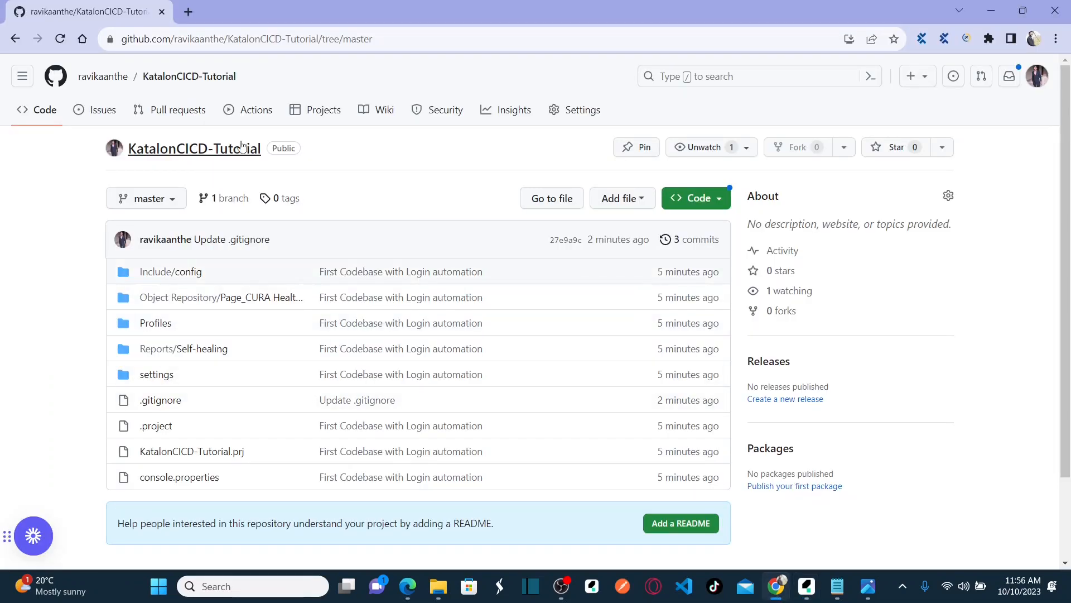
{"action": "left_click", "coordinate": [60, 39]}
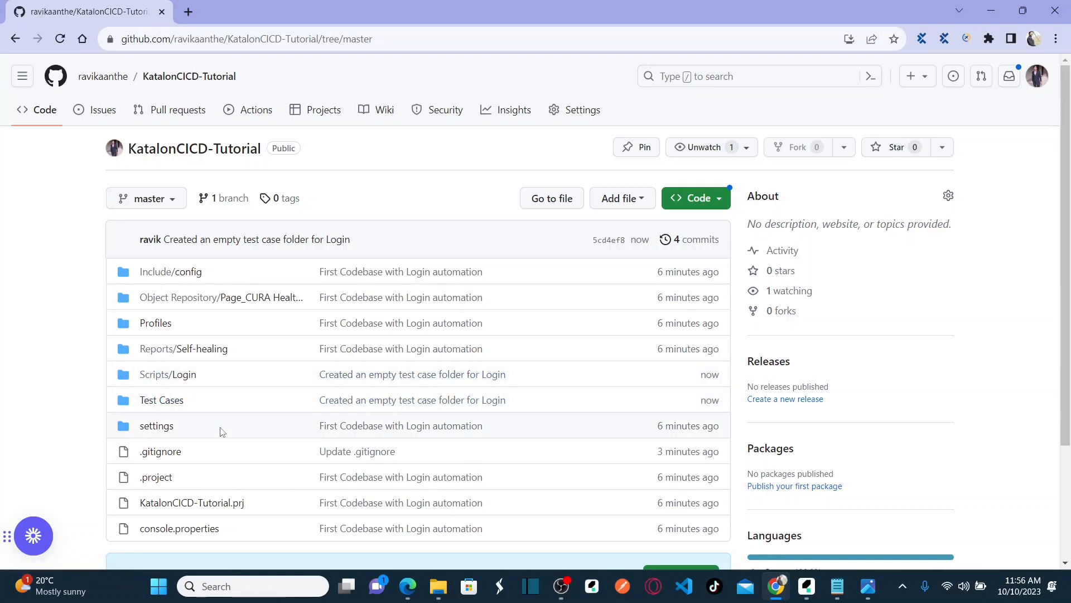
Switch to Katalon Studio and review the Login test case along with the available Git operations.
{"action": "key", "text": "alt+Tab"}
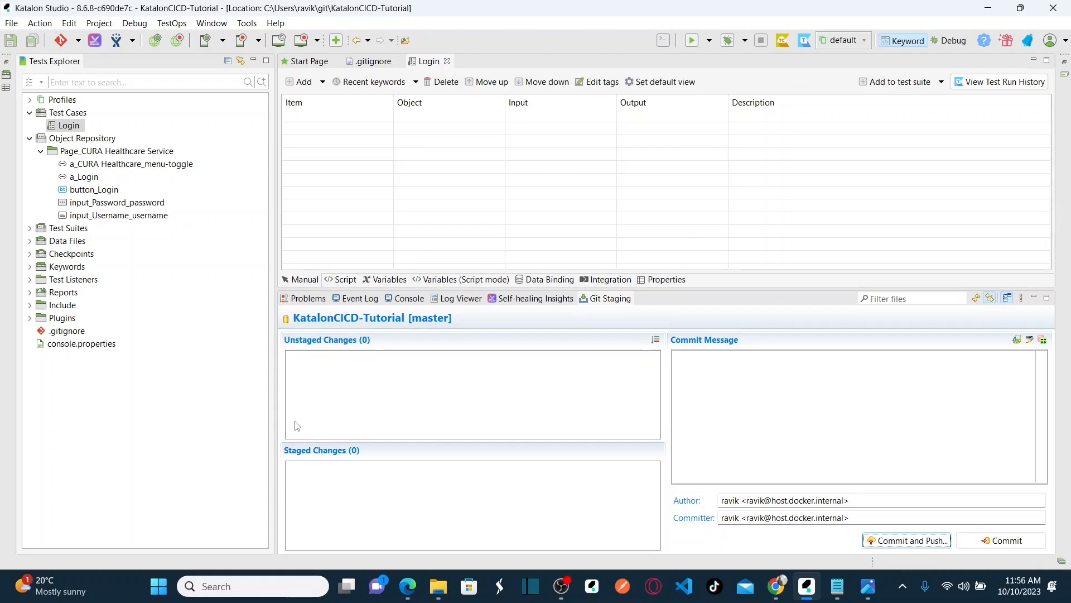
{"action": "left_click", "coordinate": [51, 128]}
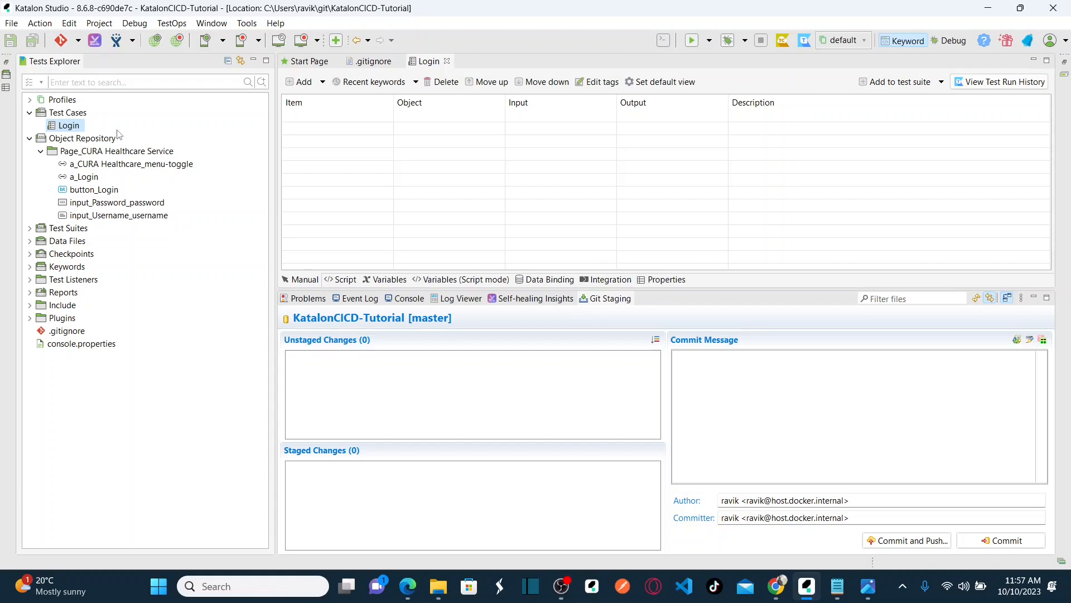
{"action": "left_click", "coordinate": [78, 40]}
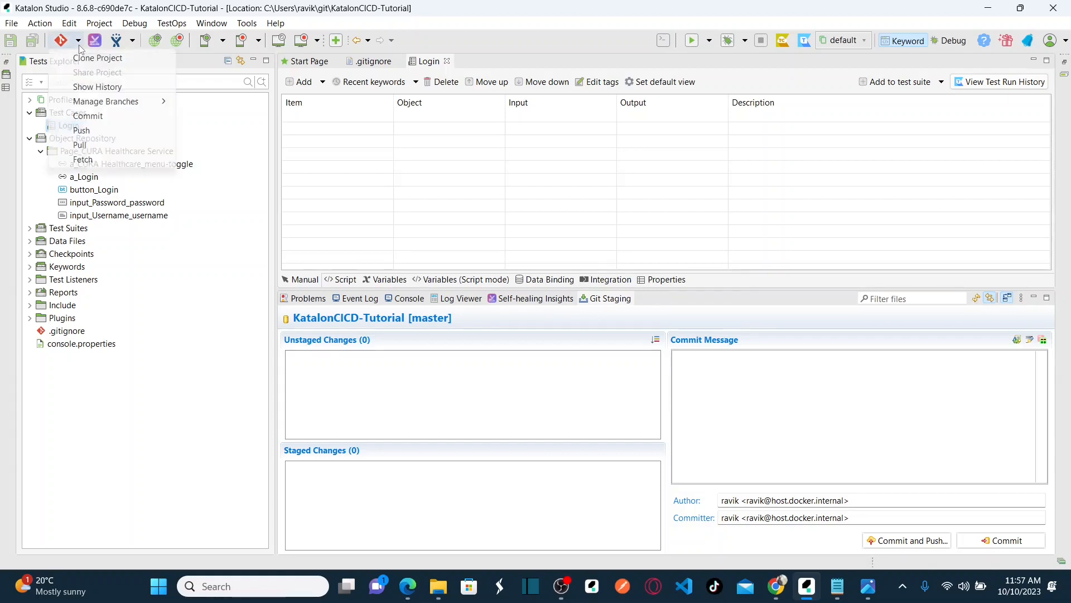
{"action": "left_click", "coordinate": [40, 141]}
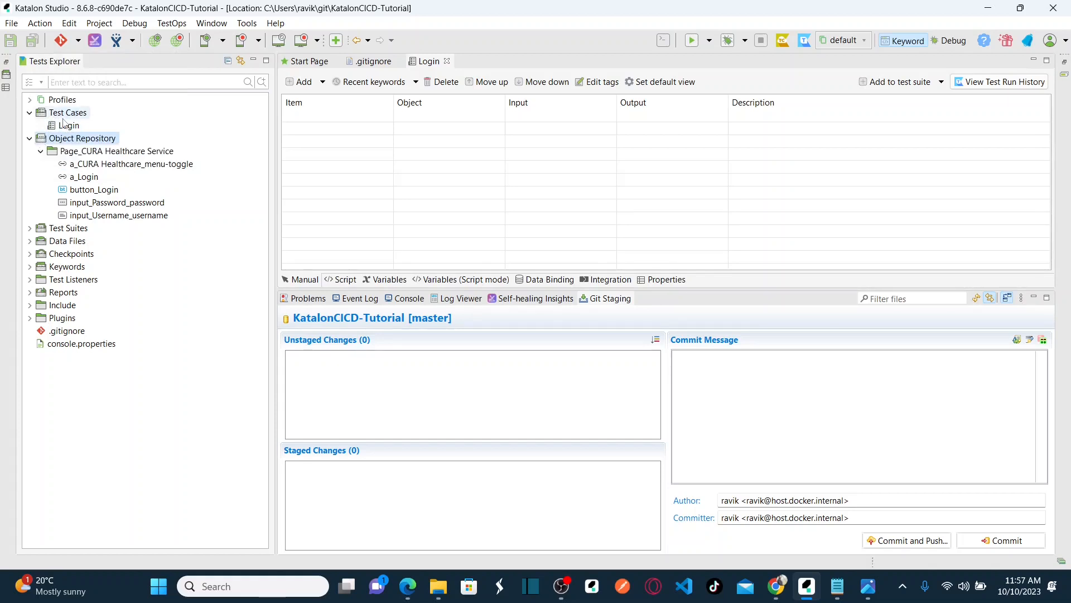
{"action": "left_click", "coordinate": [66, 125]}
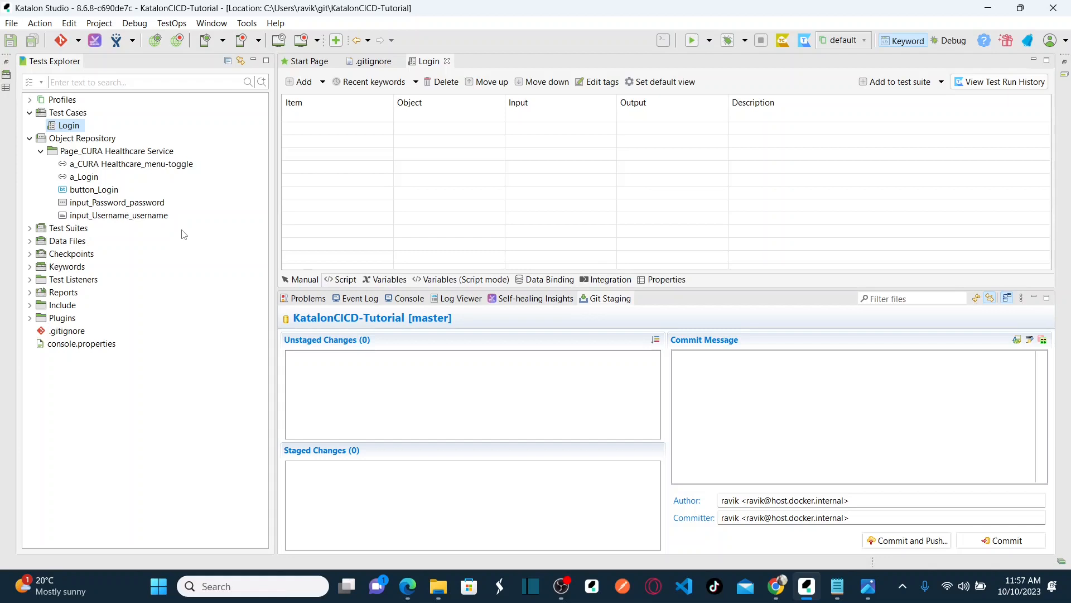
Compare the KatalonCICD-Tutorial repository on GitHub in Chrome with the local project in Katalon Studio, ending in Katalon Studio.
{"action": "left_click", "coordinate": [777, 586]}
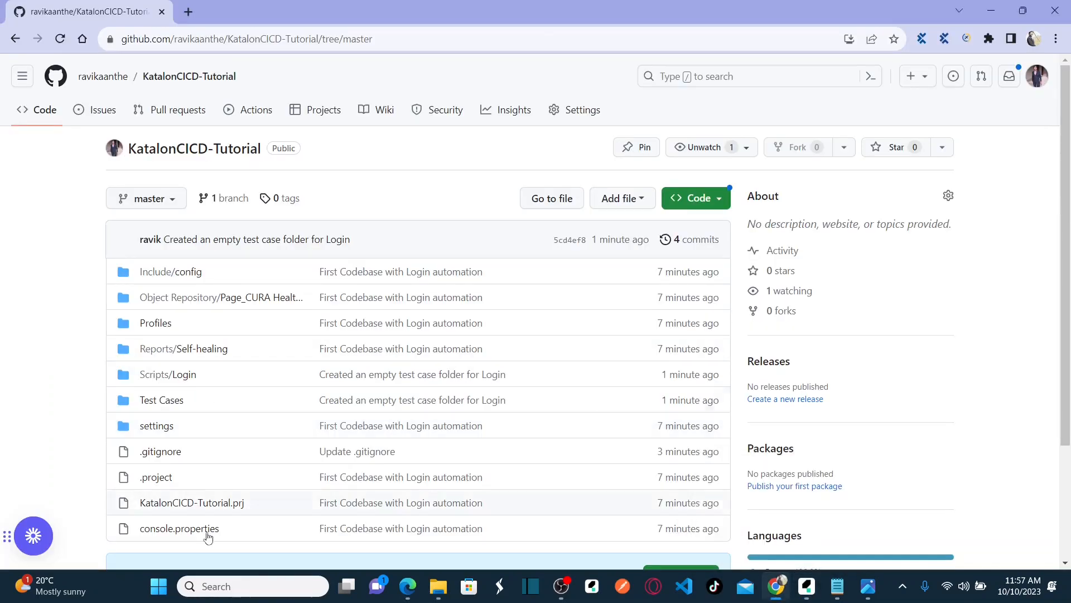
{"action": "key", "text": "alt+Tab"}
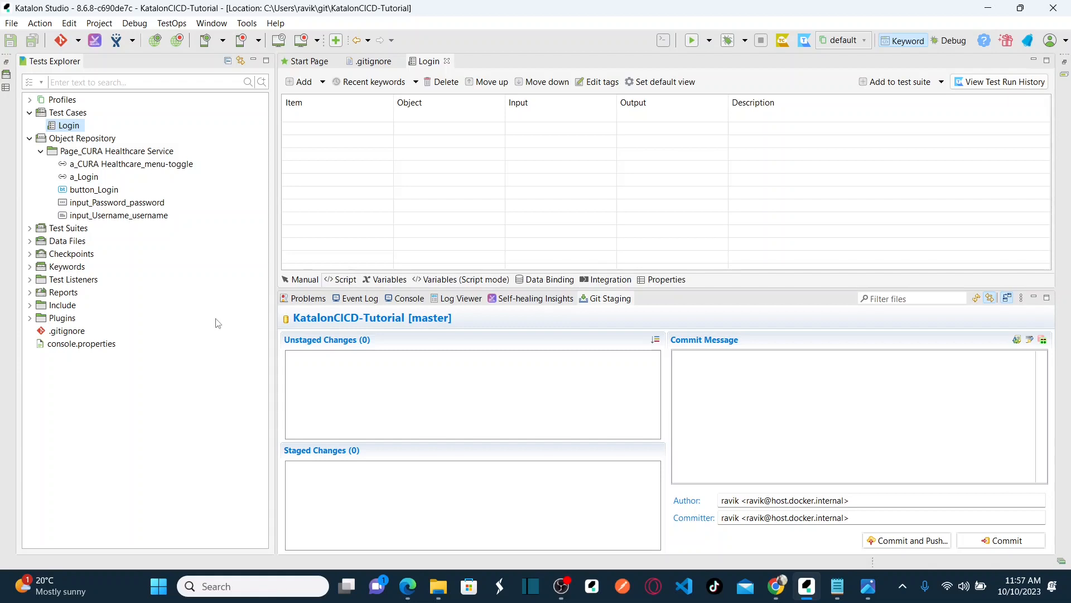
{"action": "left_click", "coordinate": [779, 398]}
{"action": "mouse_move", "coordinate": [781, 583]}
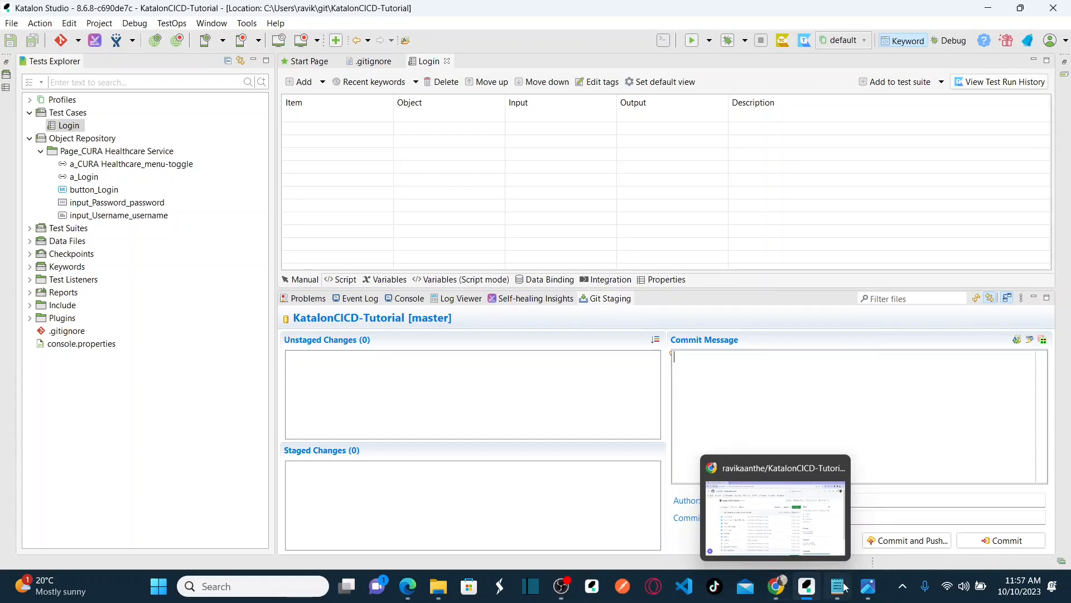
{"action": "mouse_move", "coordinate": [867, 596]}
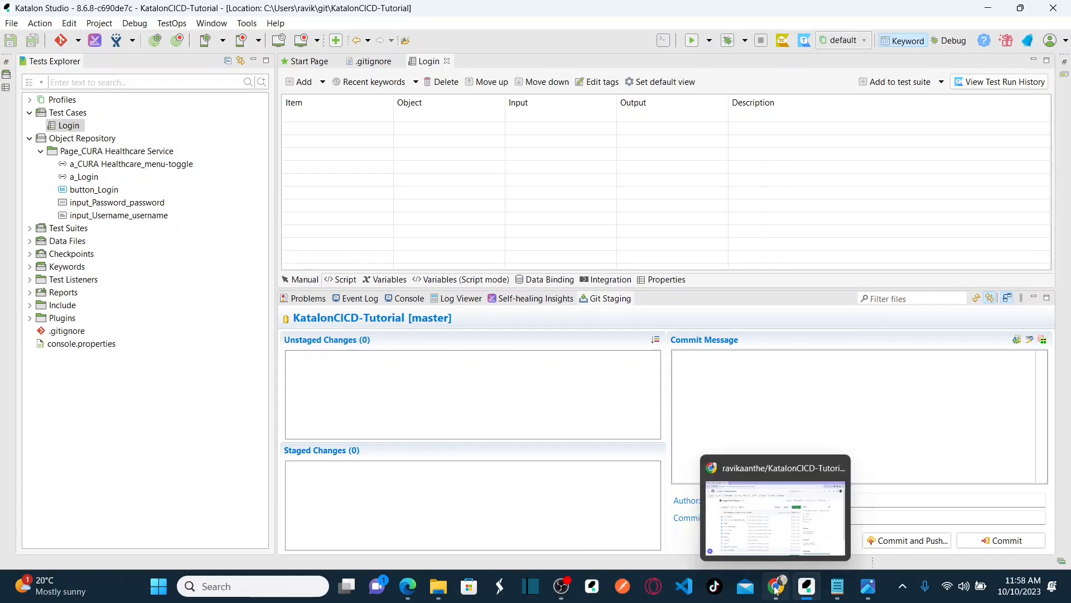
{"action": "left_click", "coordinate": [776, 505]}
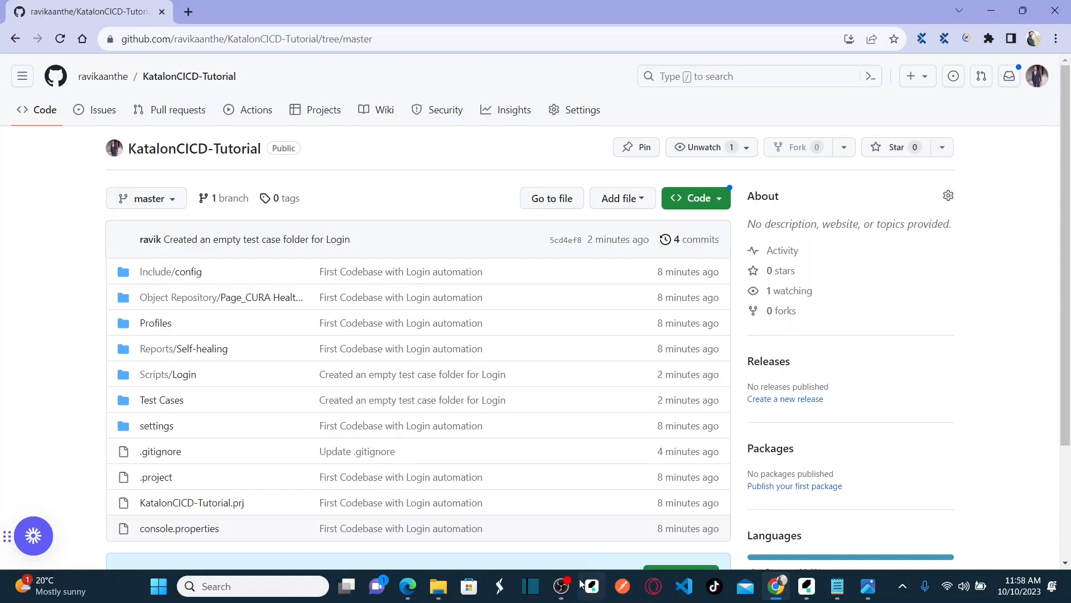
{"action": "mouse_move", "coordinate": [837, 584]}
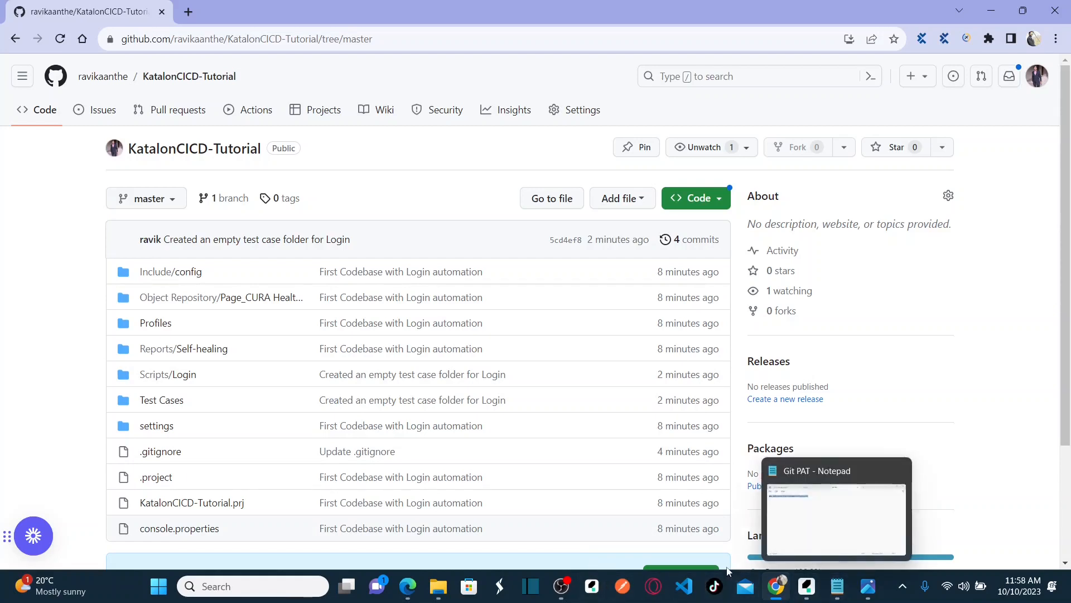
{"action": "mouse_move", "coordinate": [811, 553]}
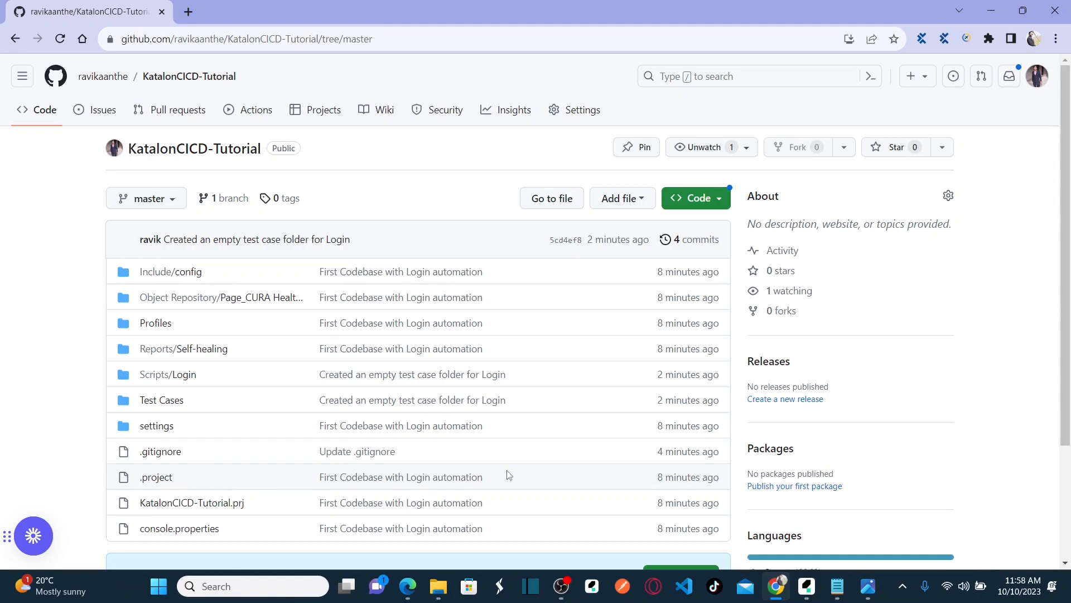
{"action": "left_click", "coordinate": [807, 588]}
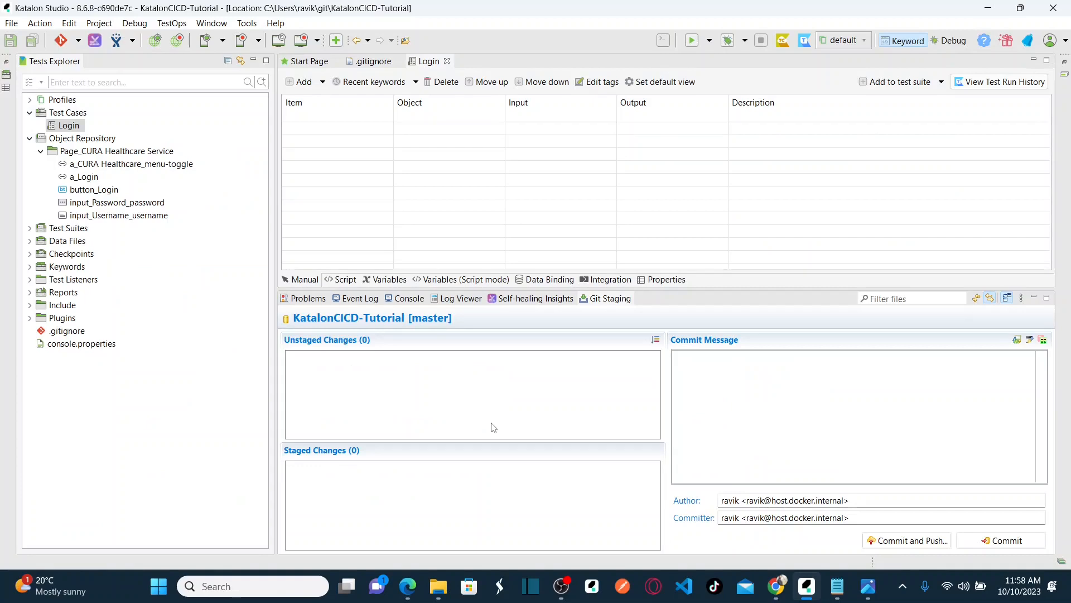